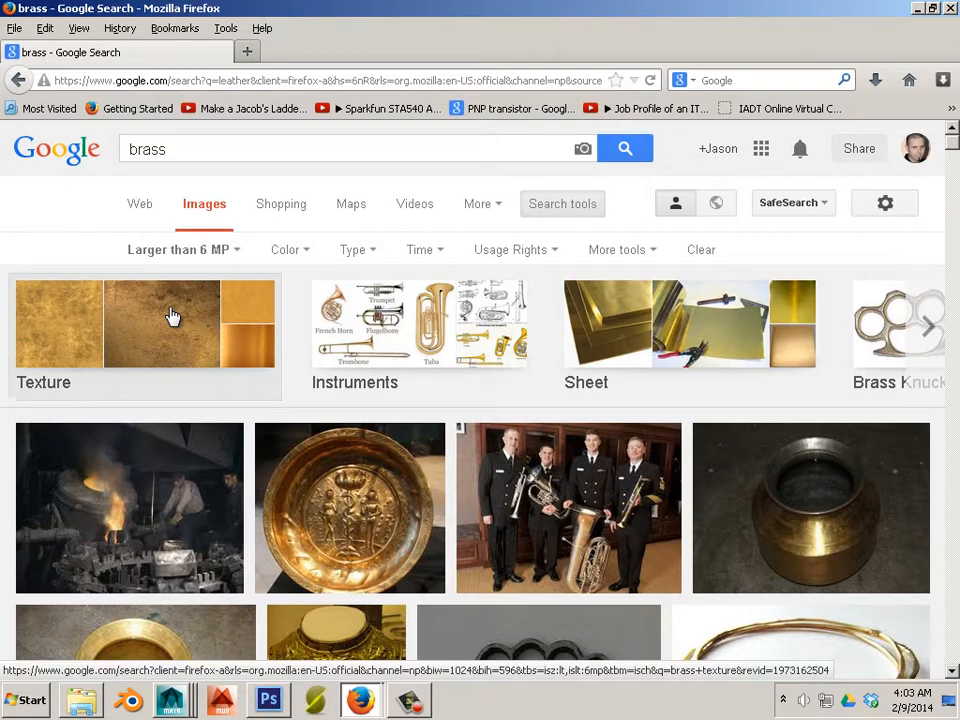
Step: Search Google Images for "brass texture"
left_click(198, 151)
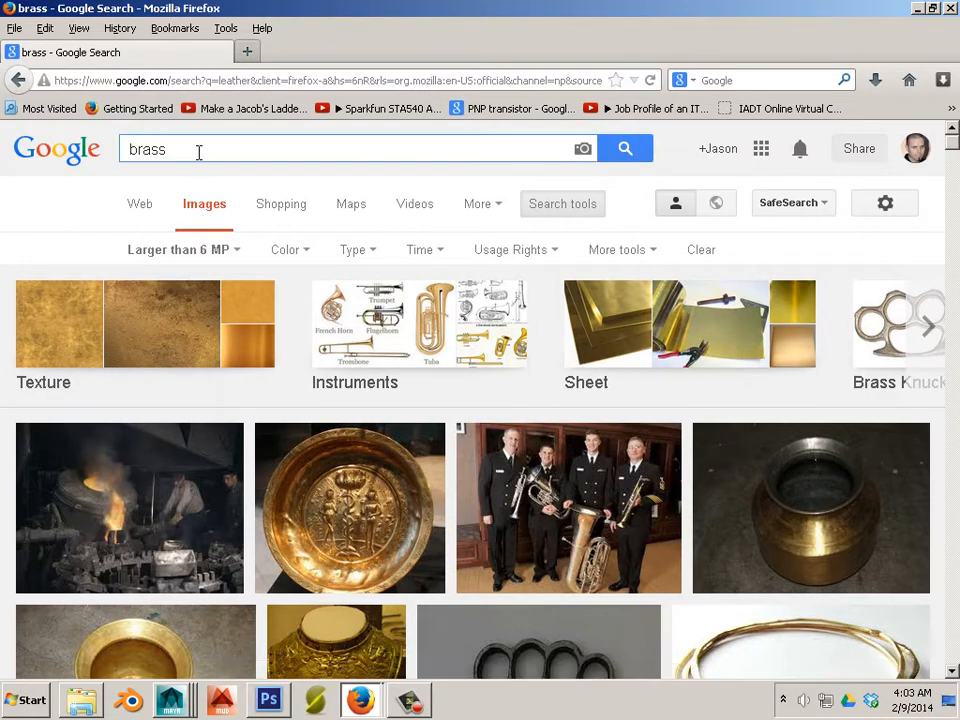
type("texture")
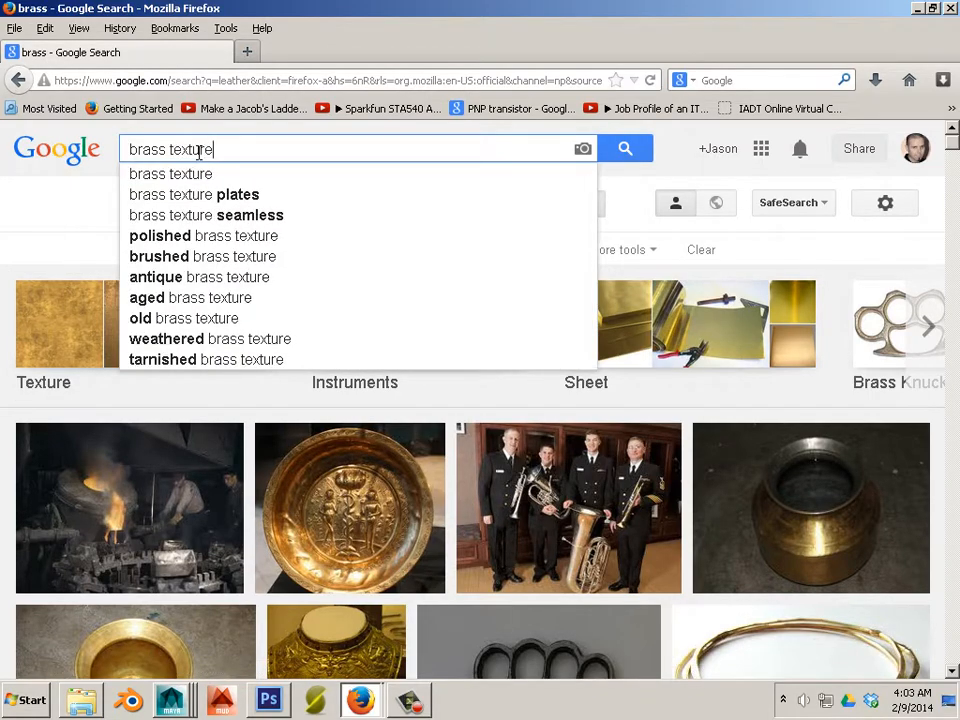
key("Return")
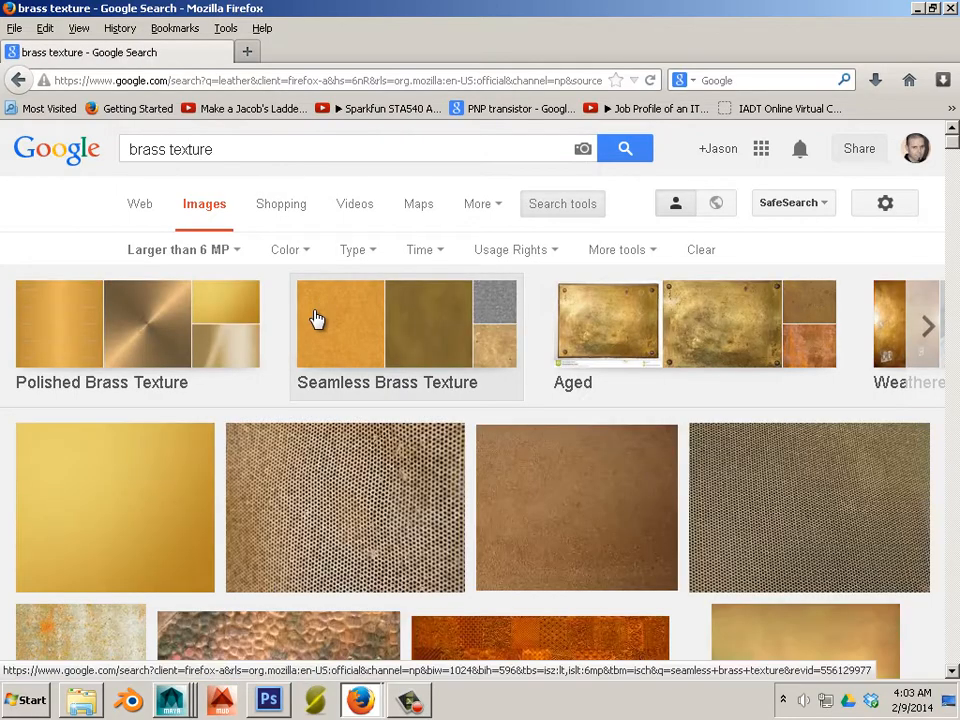
Step: Open the 2400 × 3000 golden texture from the results on deviantART, enlarge it to full size and copy the image
scroll(316, 318, "down", 5)
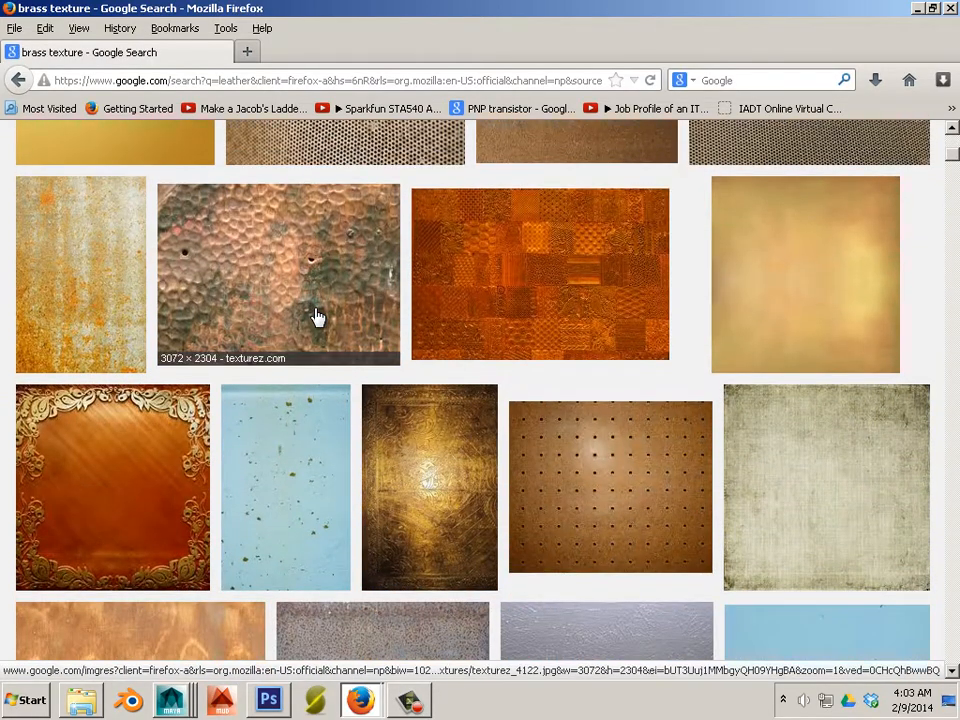
scroll(316, 315, "up", 5)
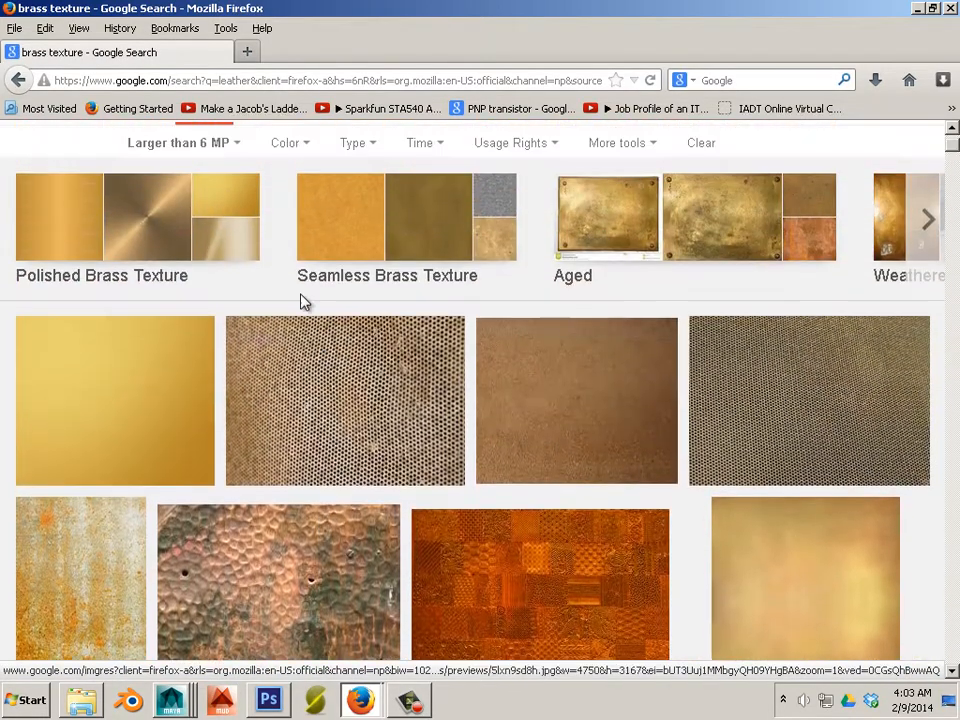
scroll(602, 396, "down", 4)
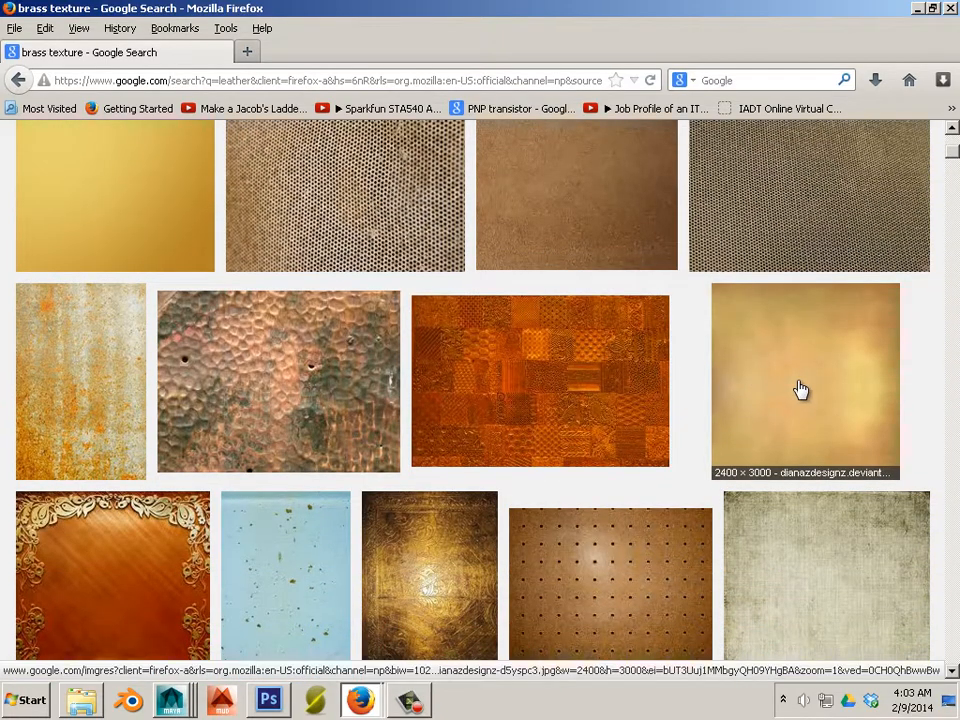
left_click(801, 390)
left_click(563, 380)
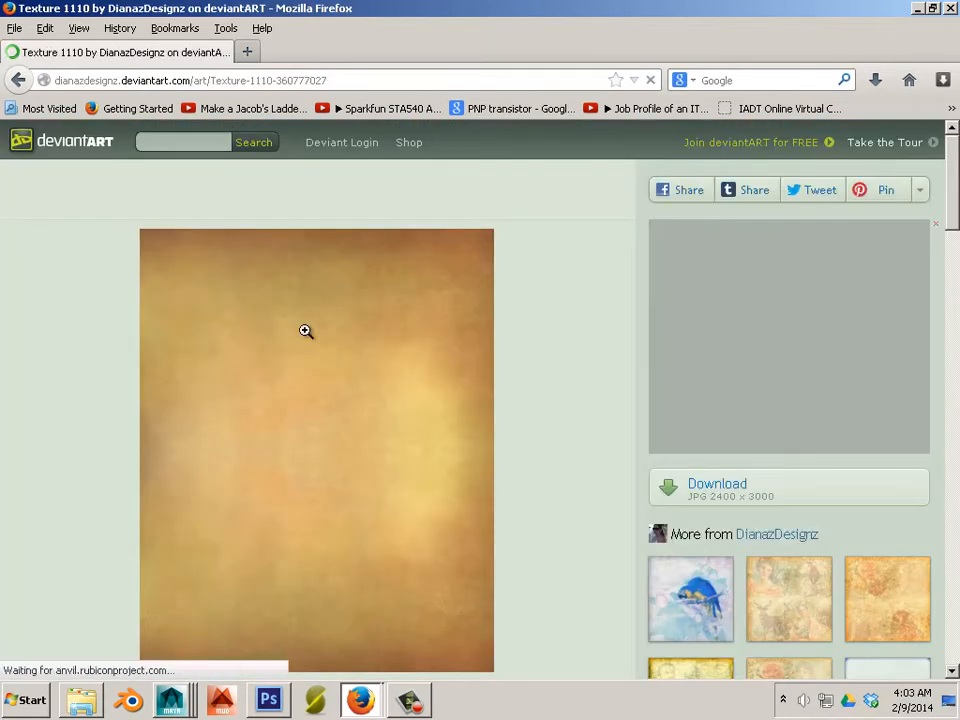
left_click(312, 331)
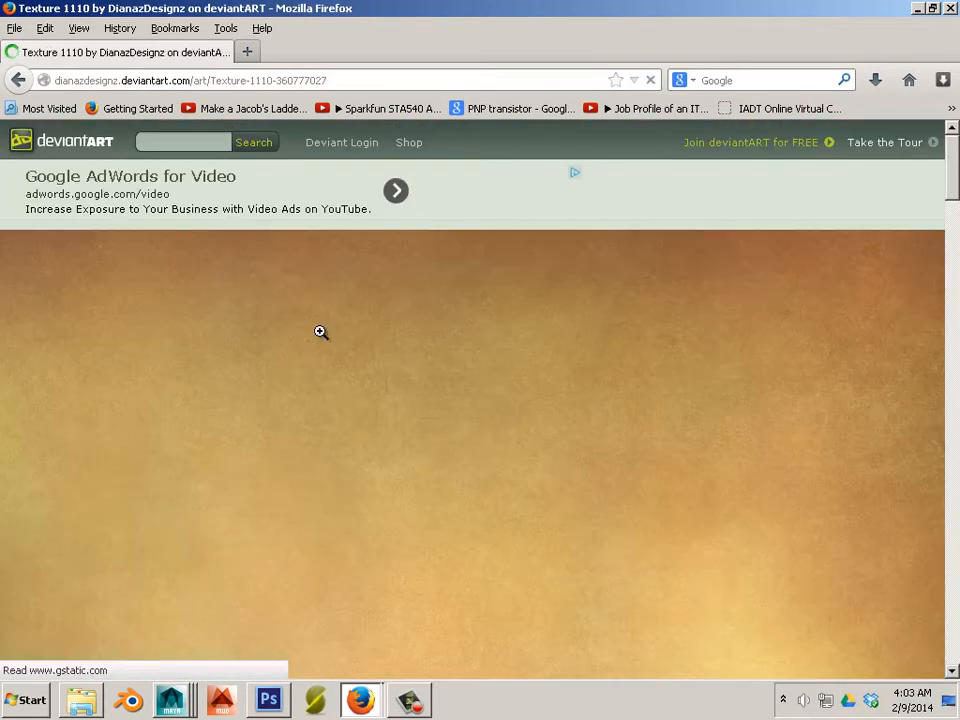
right_click(320, 332)
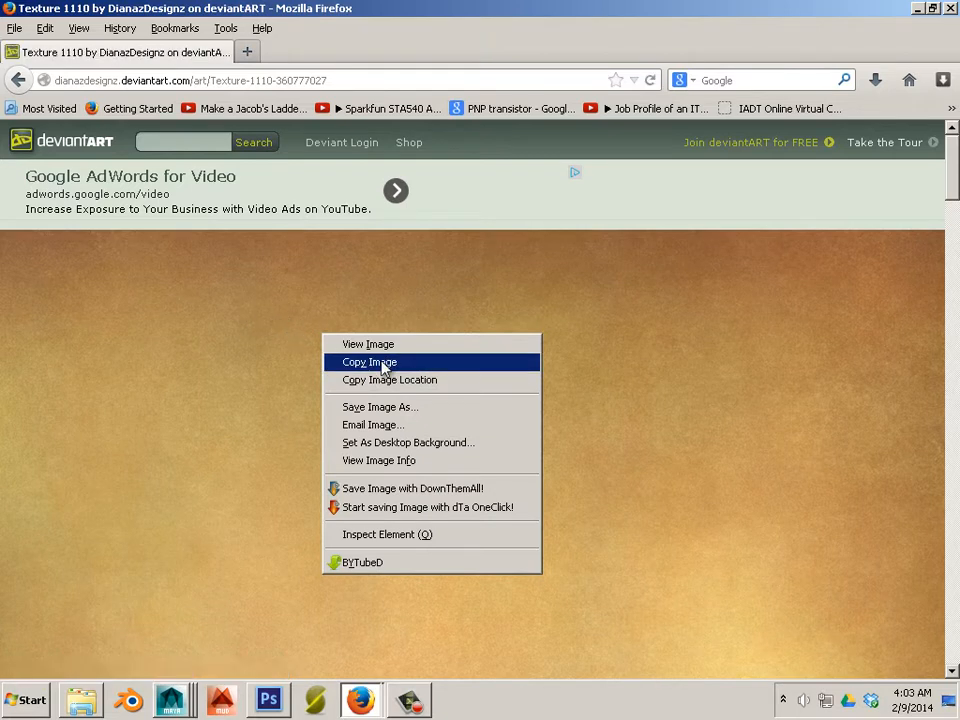
left_click(384, 364)
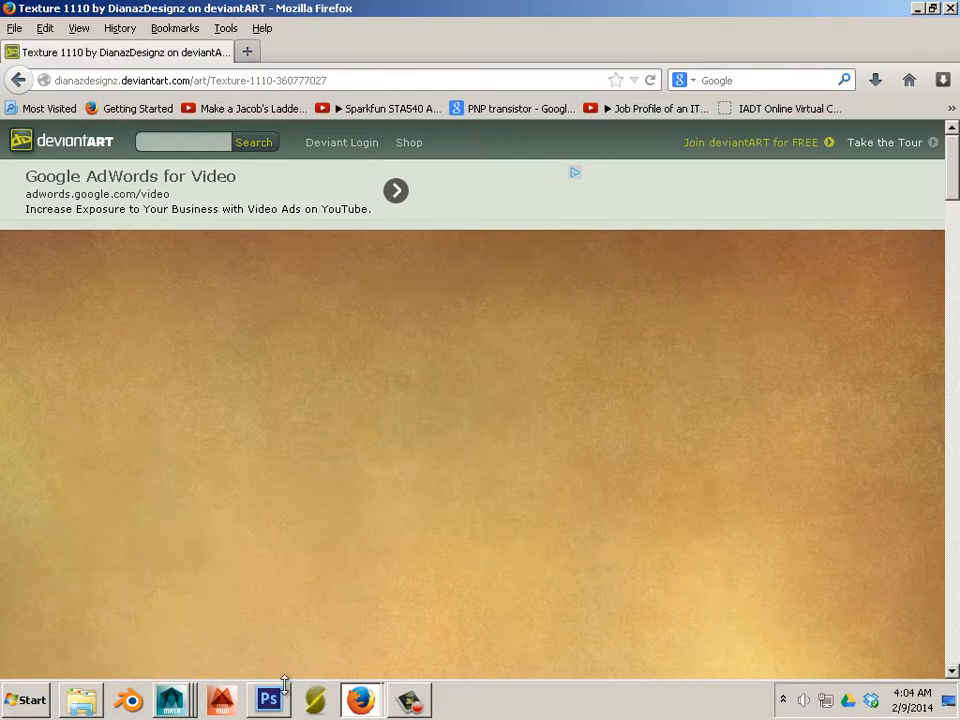
Step: Switch to Photoshop and paste the copied brass texture into sword_cm.tif as a new layer
mouse_move(171, 700)
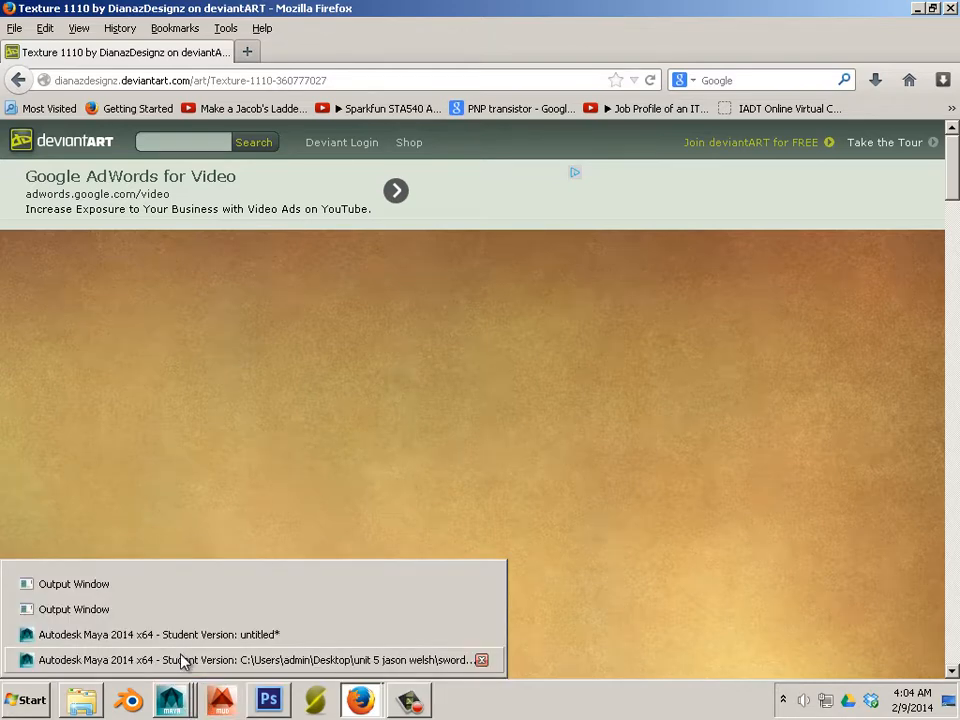
left_click(183, 660)
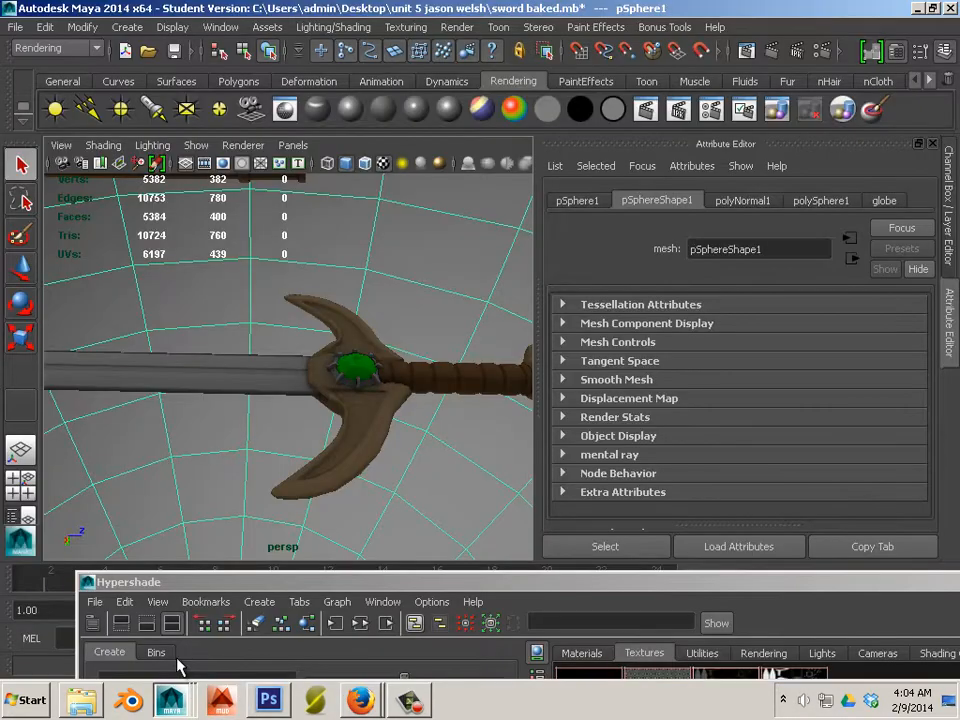
left_click(269, 696)
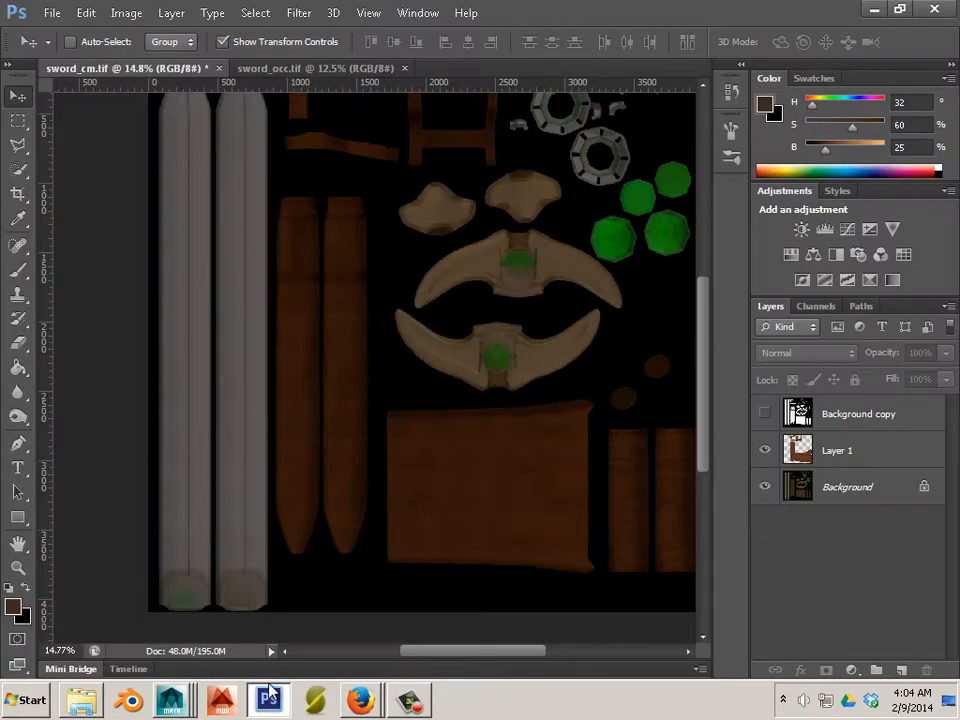
left_click(86, 12)
left_click(96, 161)
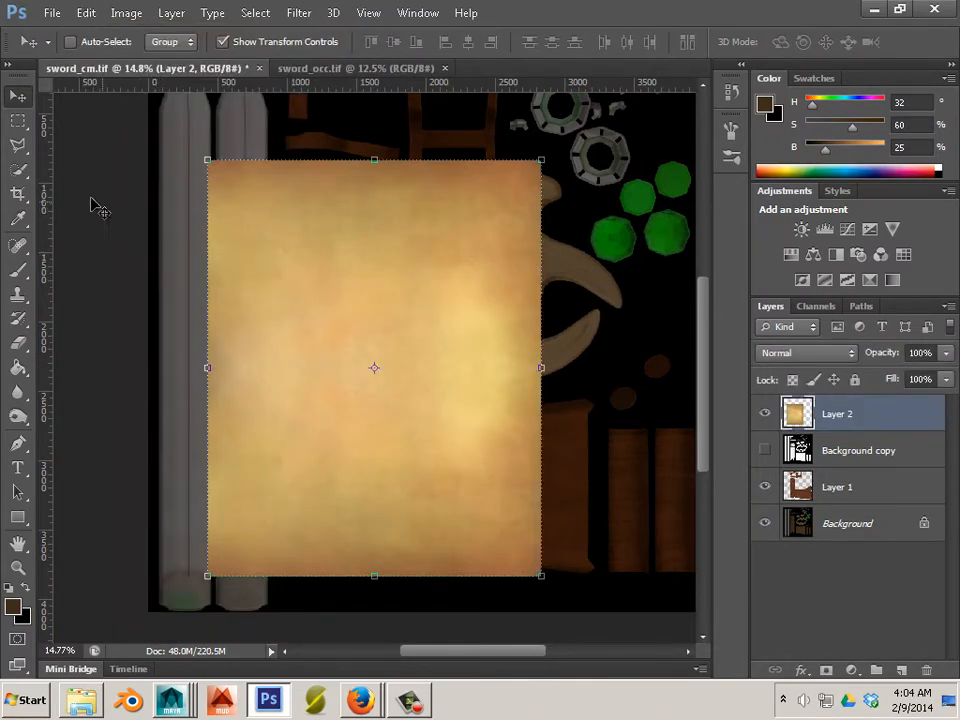
Step: Move the pasted brass texture over the crossguard pieces, and toggle its visibility to check the coverage
left_click_drag(365, 298, 499, 264)
scroll(500, 264, "up", 3)
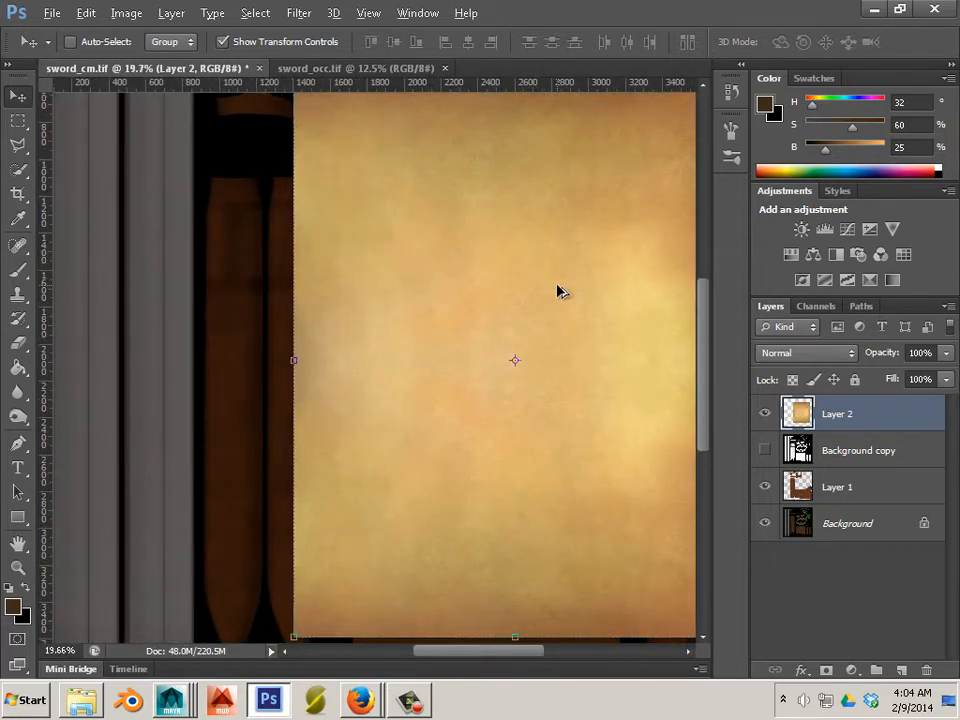
left_click(765, 415)
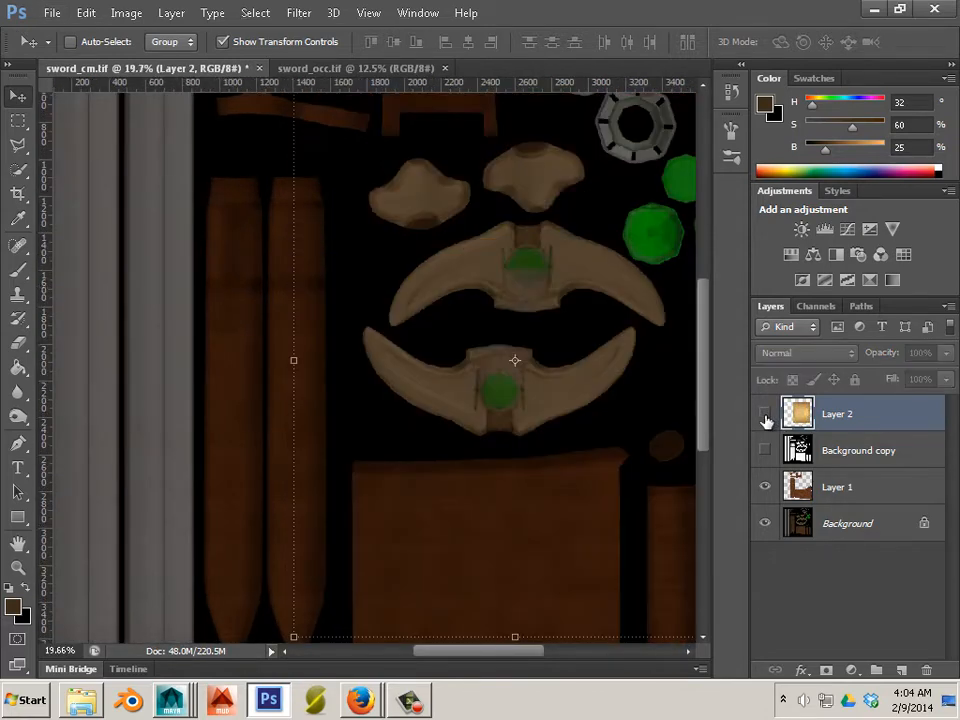
left_click(765, 415)
Step: Try Multiply and the neighbouring blend modes on the brass texture layer
left_click(790, 354)
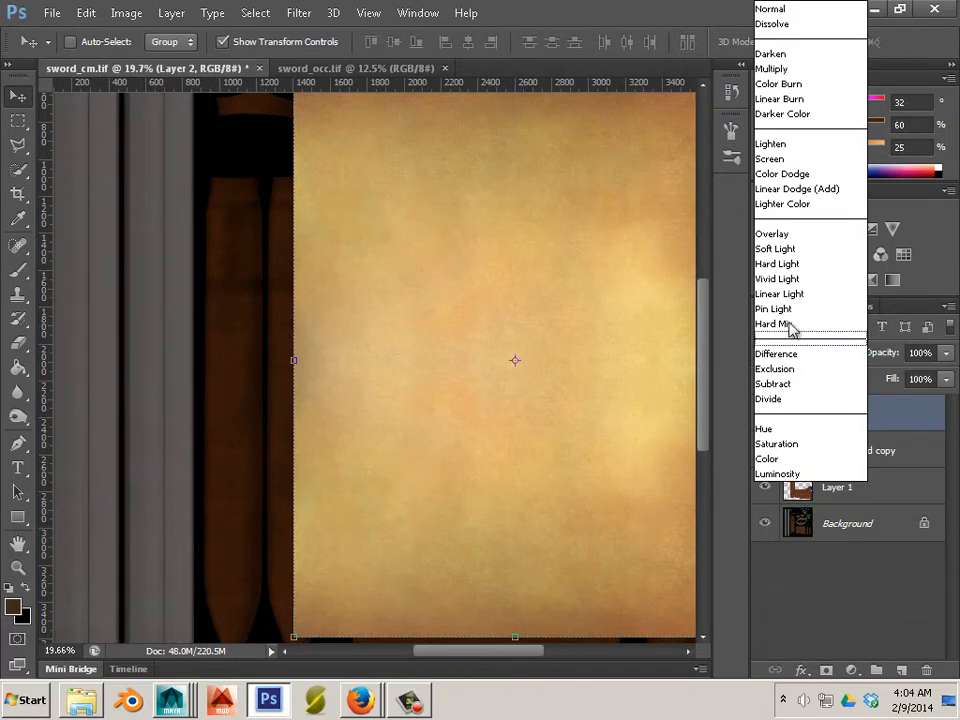
left_click(785, 69)
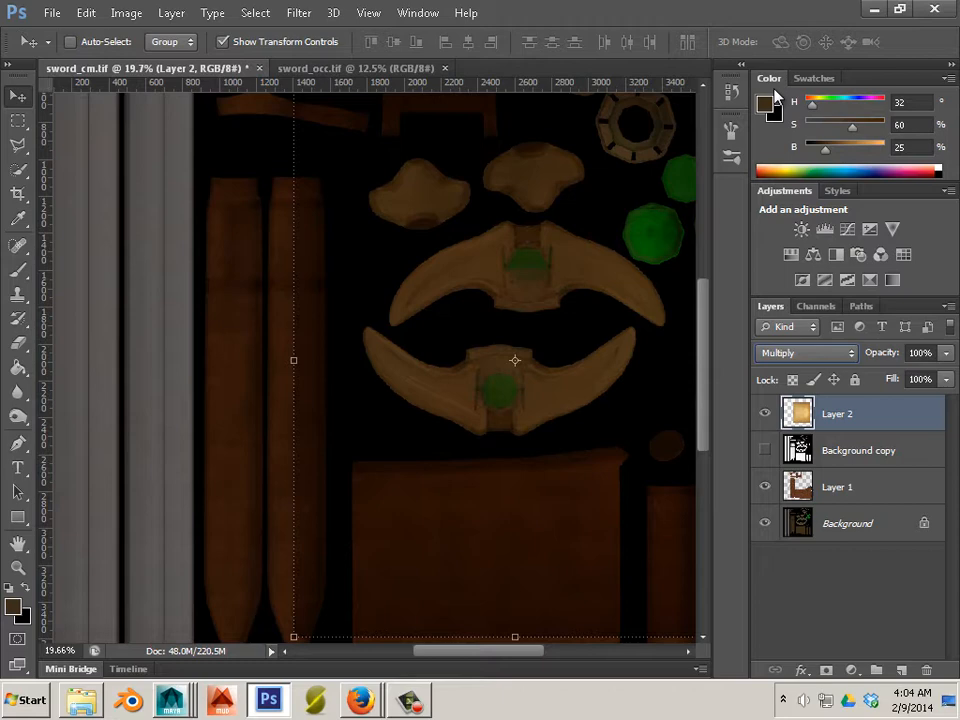
key("Down")
key("Down")
key("Down")
key("Up")
key("Up")
key("Up")
key("Up")
key("Up")
Step: Preview the brass texture layer with the blend modes from Soft Light through Divide
left_click(836, 354)
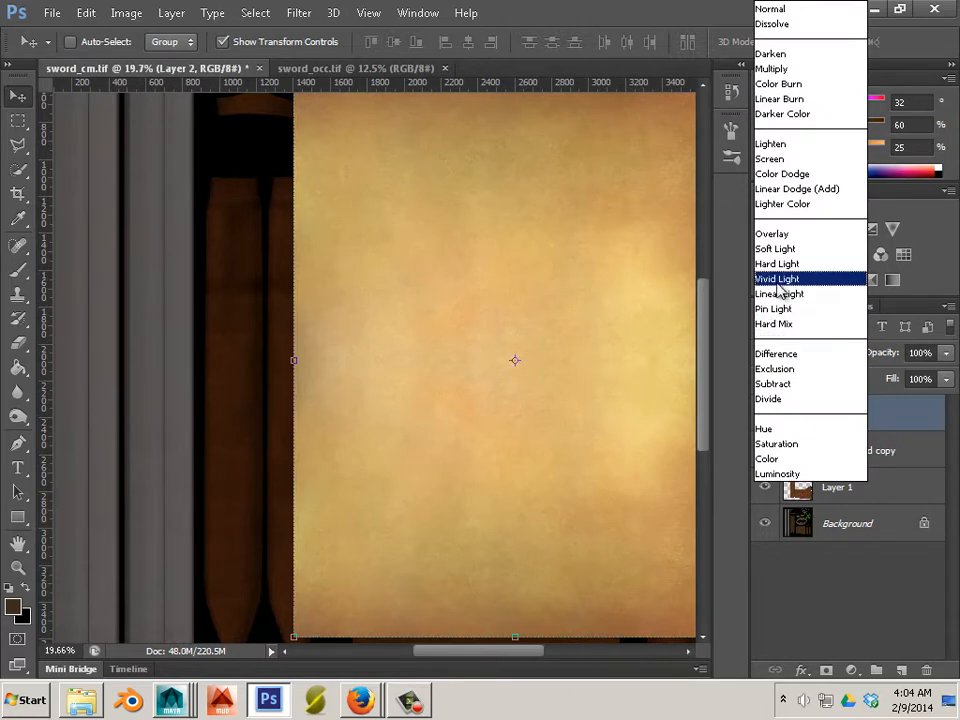
left_click(782, 249)
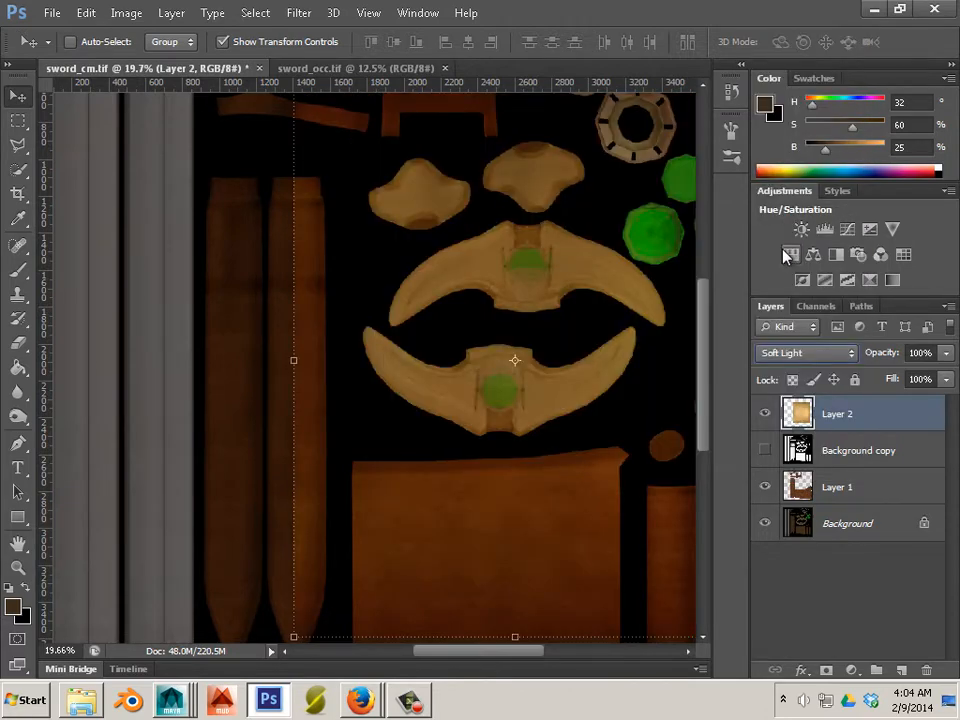
key("Down")
key("Down")
key("Down")
key("Down")
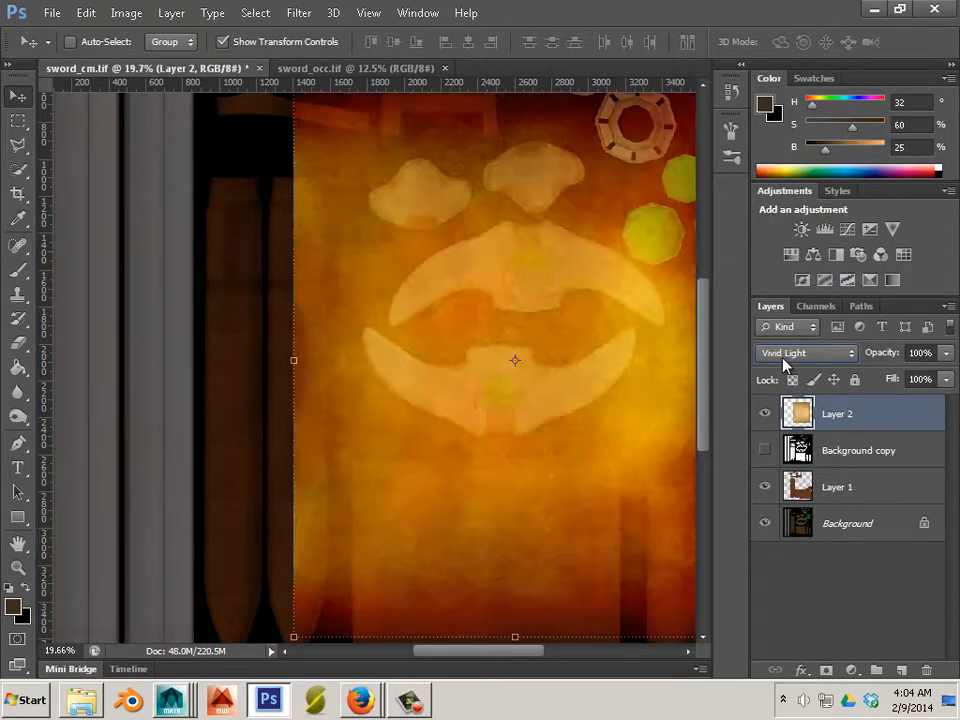
key("Down")
key("Down")
key("Down")
key("Down")
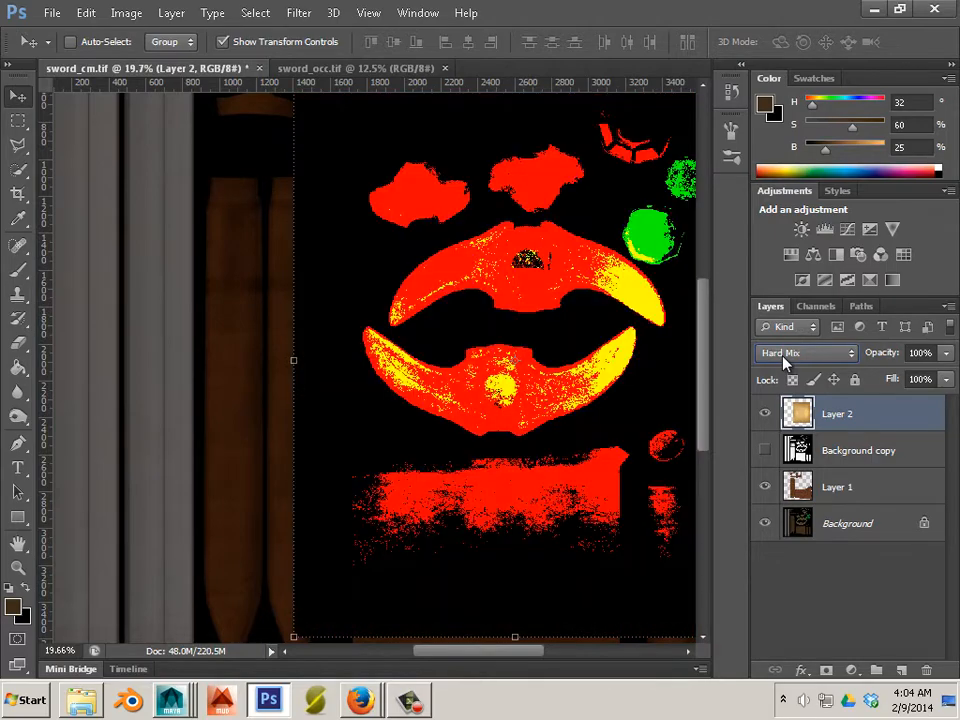
key("Down")
key("Down")
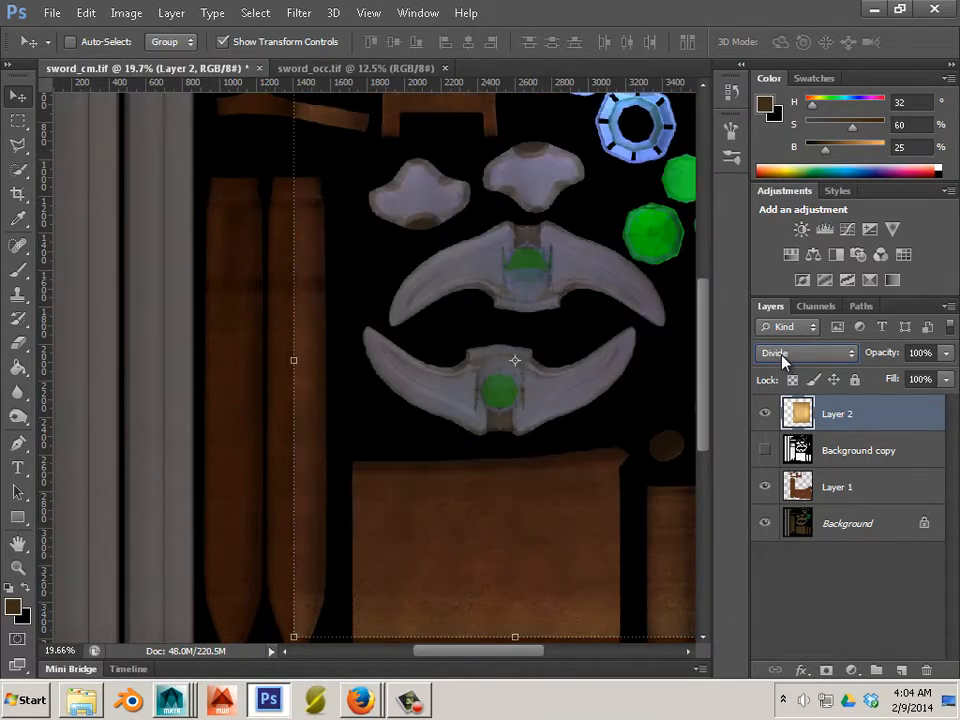
Step: Compare the blend modes back up the list and set the brass texture layer to Multiply
key("Up")
key("Up")
key("Up")
key("Up")
key("Up")
key("Up")
key("Up")
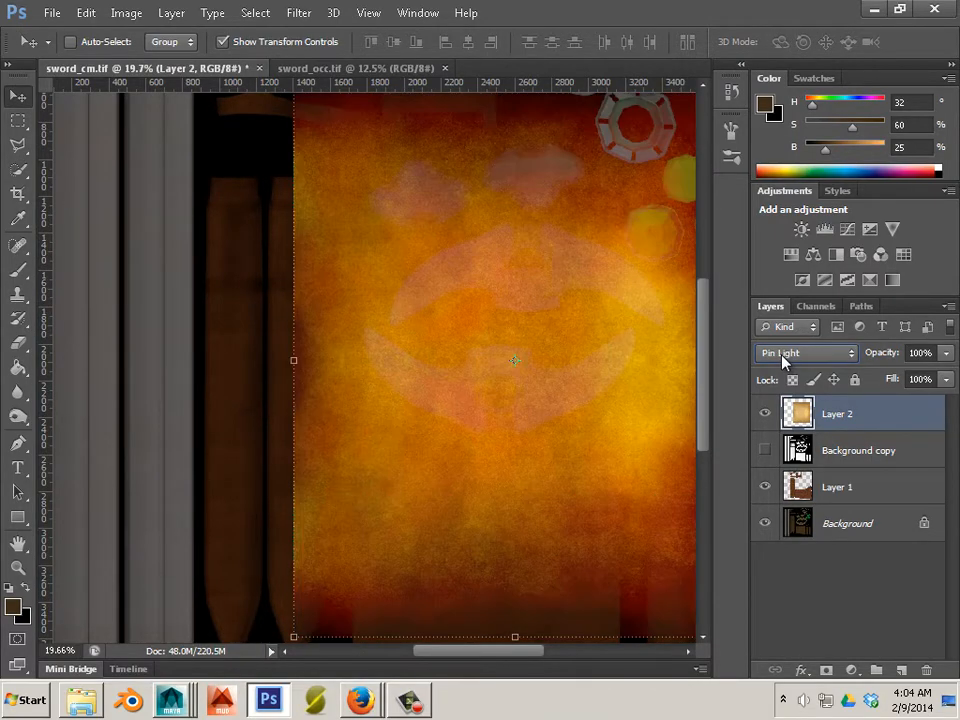
key("Up")
key("Up")
key("Up")
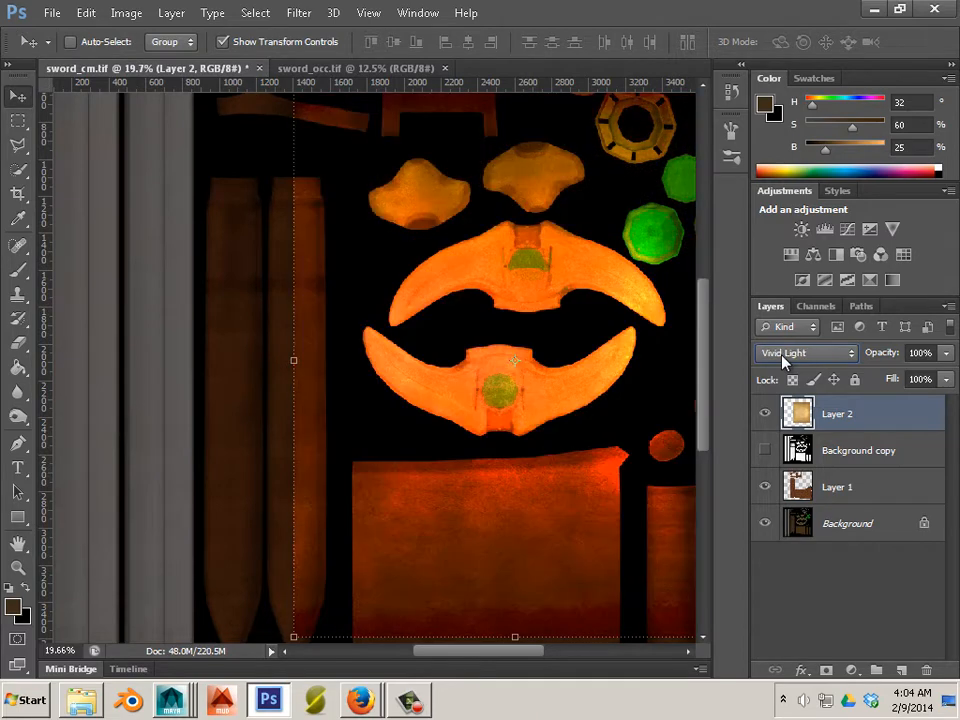
key("Up")
key("Up")
key("Up")
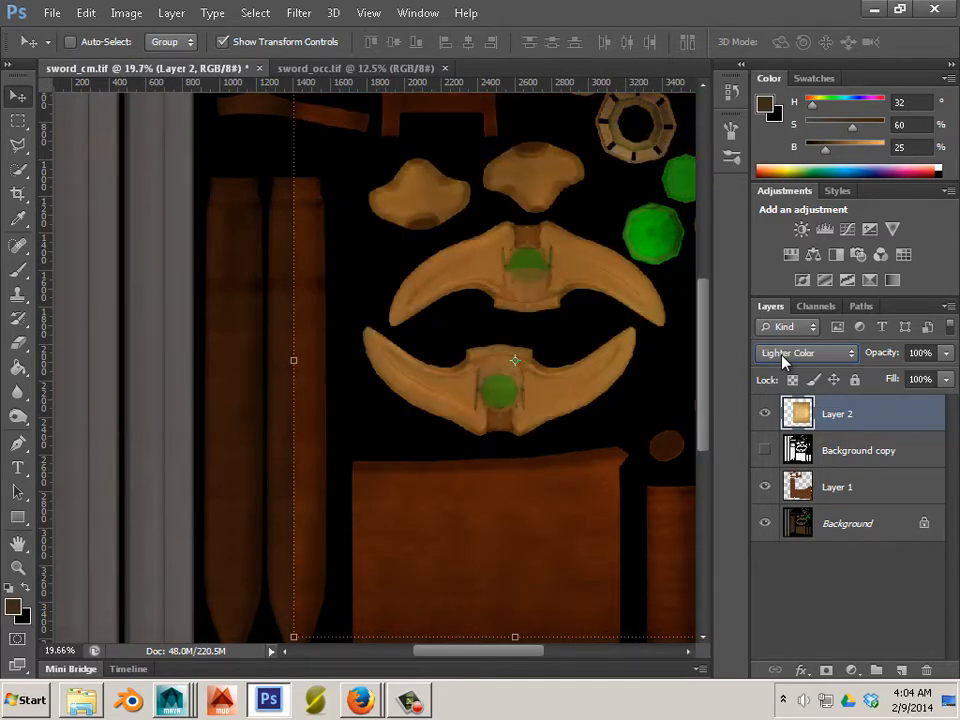
key("Up")
key("Up")
key("Up")
key("Up")
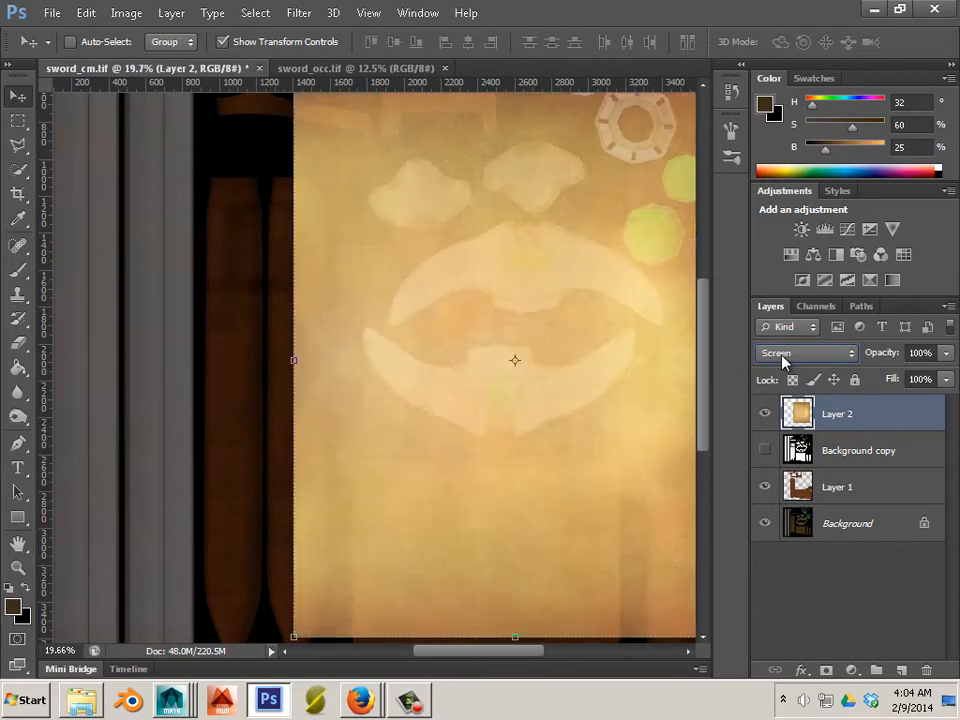
key("Up")
key("Up")
key("Up")
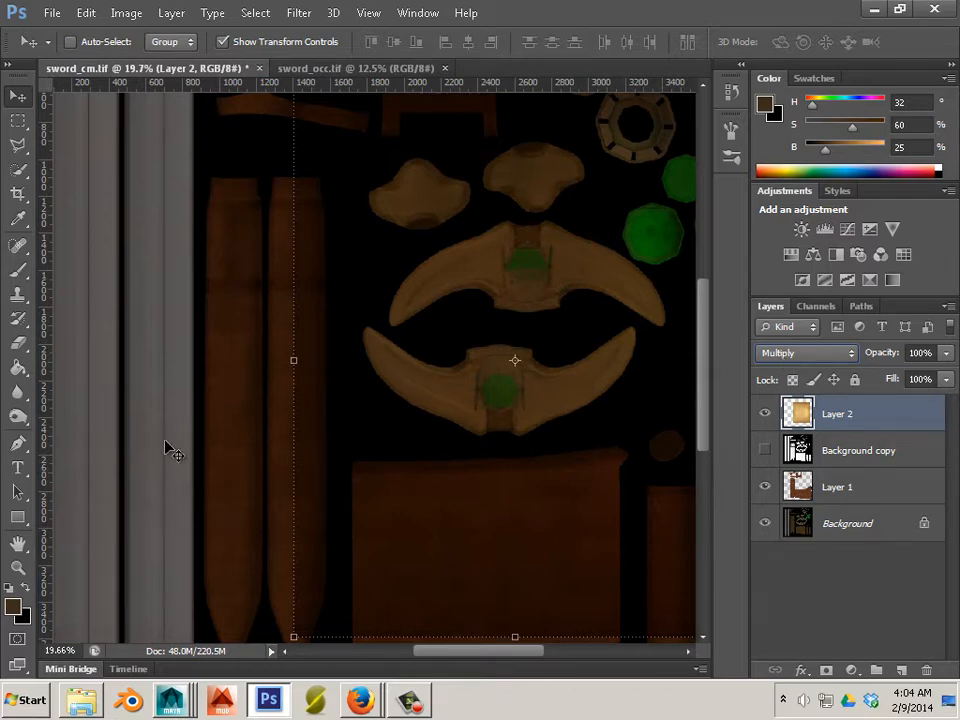
Step: Set the Eraser brush to 700 px and erase the brass overlay from the brown leather pieces beside and below the crossguard
left_click(17, 342)
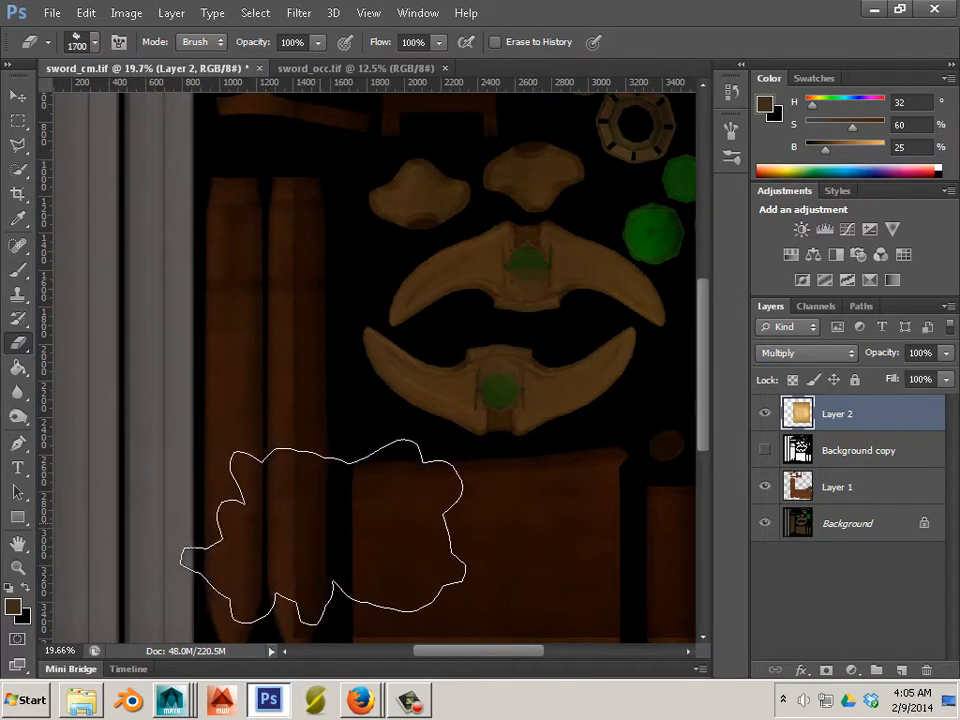
key("bracketleft")
key("bracketleft")
key("bracketleft")
key("bracketleft")
key("bracketleft")
key("bracketleft")
key("bracketleft")
key("bracketleft")
key("bracketleft")
key("bracketleft")
key("bracketleft")
key("bracketleft")
key("bracketleft")
key("bracketleft")
key("bracketleft")
key("bracketright")
key("bracketright")
key("bracketright")
key("bracketright")
key("bracketright")
key("bracketright")
key("bracketright")
key("bracketright")
key("bracketright")
key("bracketright")
key("bracketright")
key("bracketright")
key("bracketright")
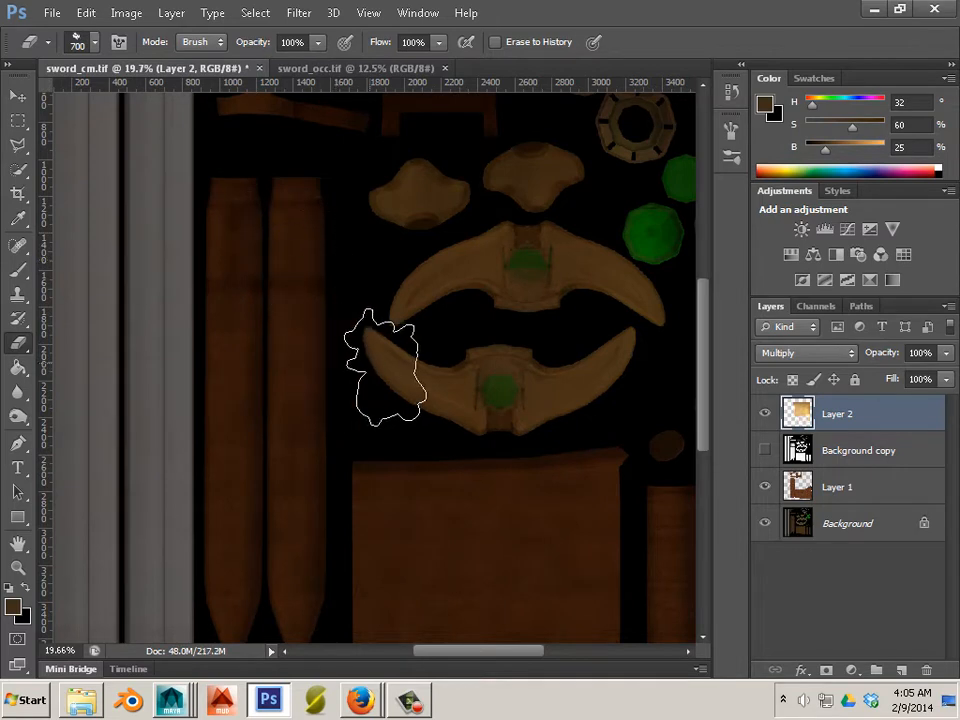
Step: Erase the brass overlay from the upper leather straps, the metal rings and the green gems
left_click_drag(712, 362, 696, 279)
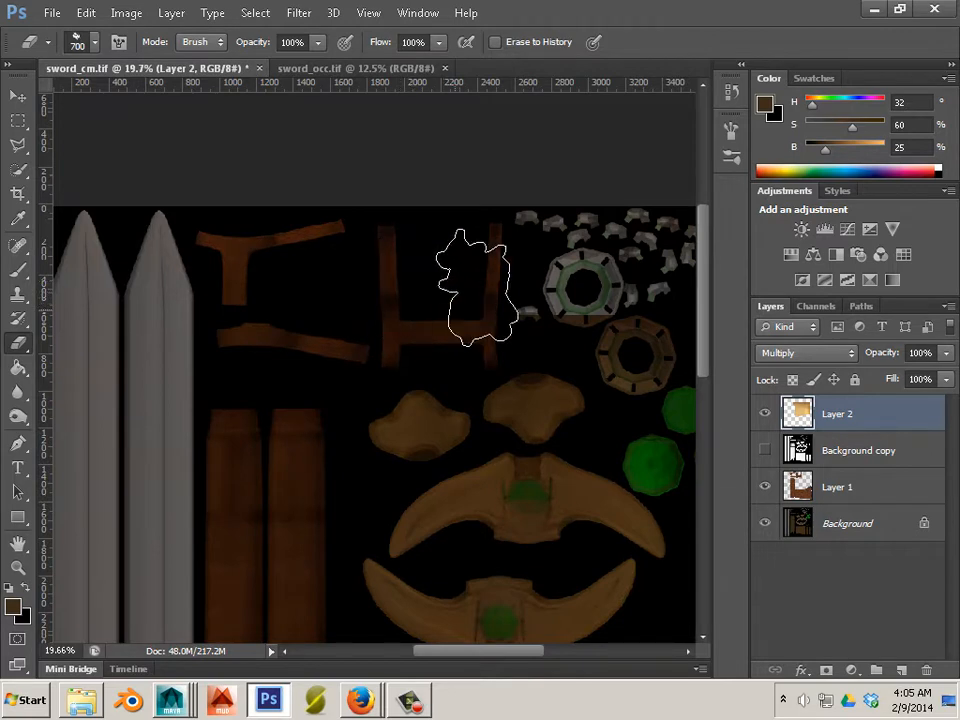
mouse_move(581, 306)
left_mouse_down()
mouse_move(651, 360)
mouse_move(655, 429)
mouse_move(683, 447)
mouse_move(669, 418)
left_mouse_up()
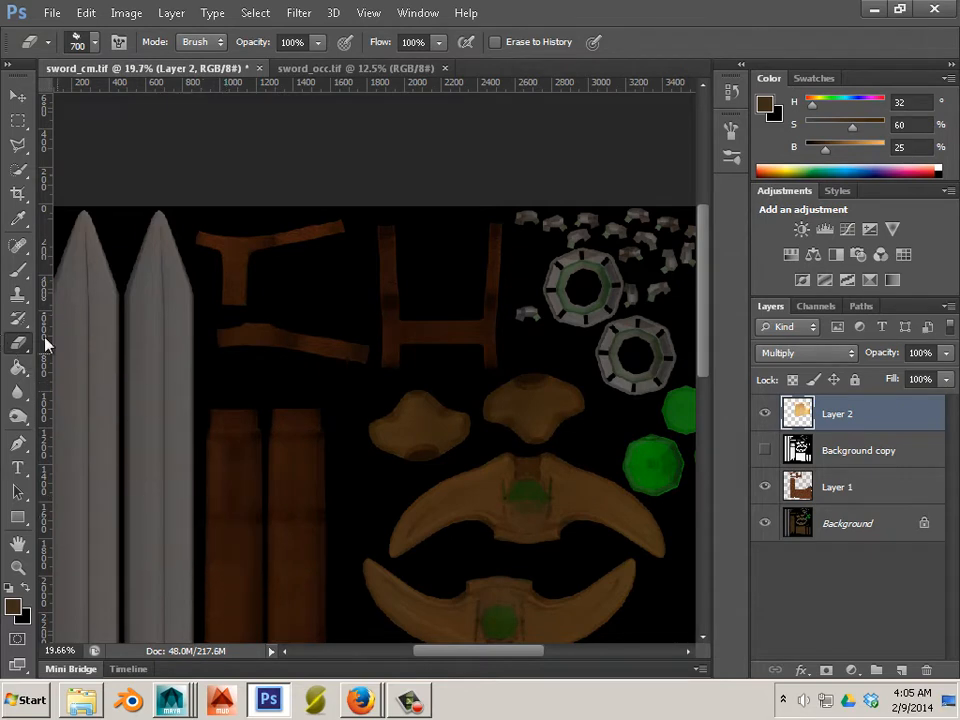
Step: Switch the Eraser to a round brush at 175 px for finer cleanup around the crossguard pieces
left_click(94, 44)
double_click(191, 190)
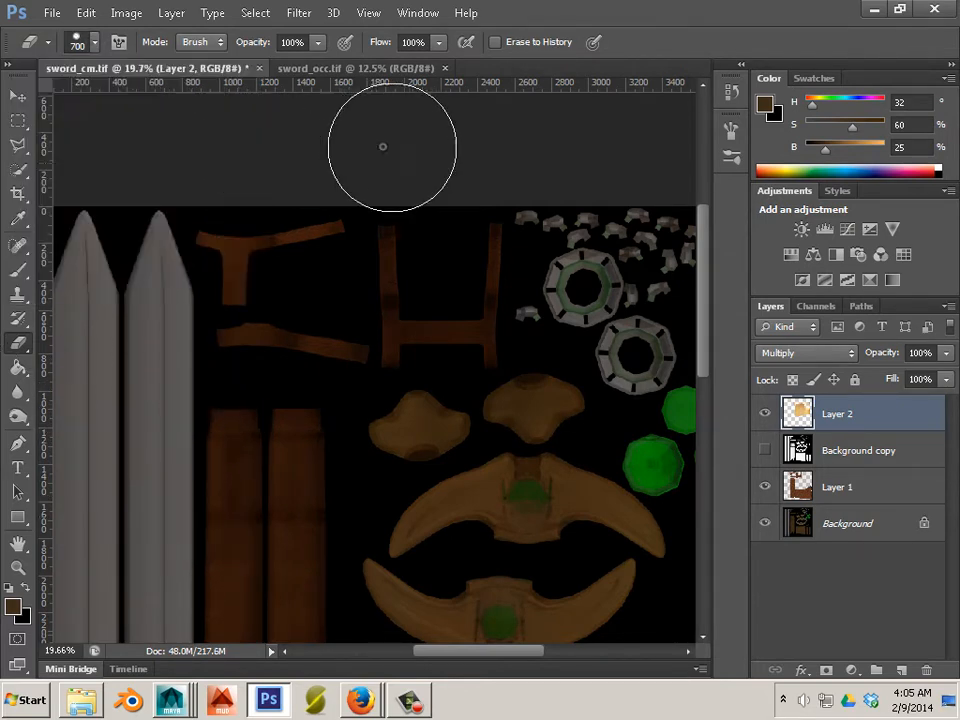
key("bracketleft")
key("bracketleft")
key("bracketleft")
key("bracketleft")
key("bracketleft")
key("bracketleft")
key("bracketleft")
key("bracketleft")
key("bracketleft")
key("bracketleft")
key("bracketleft")
key("bracketleft")
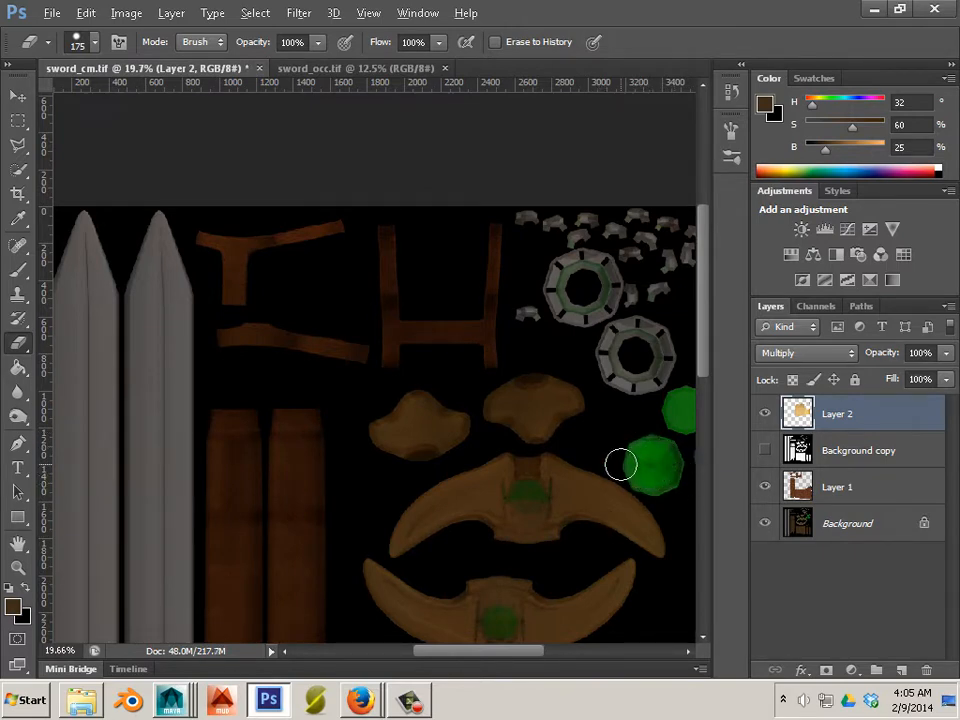
scroll(581, 476, "up", 10)
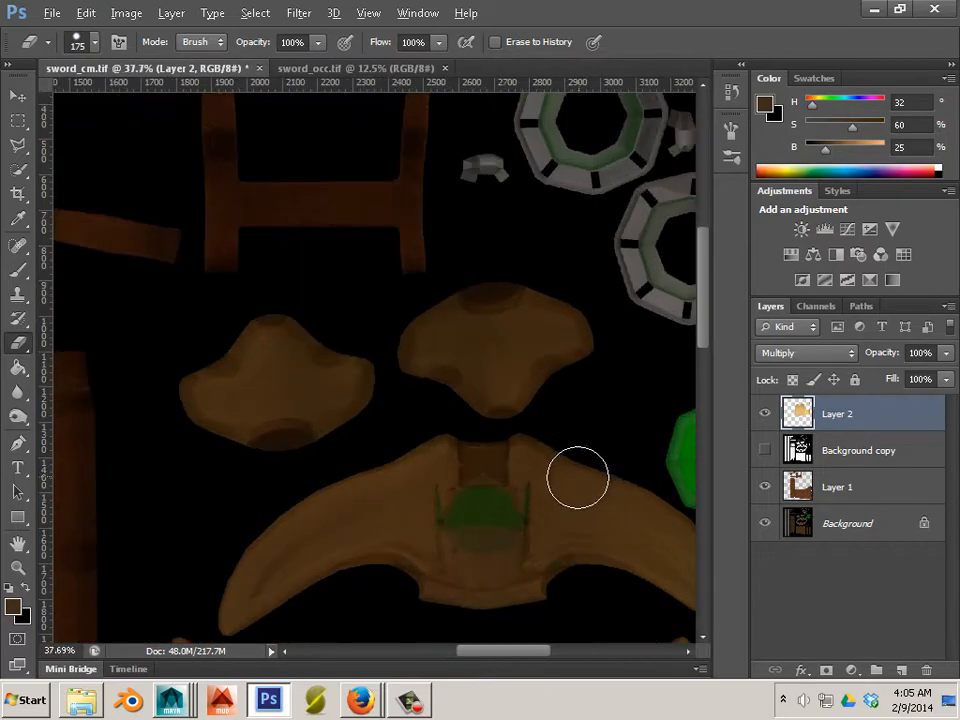
Step: Reduce the Eraser brush to 35 px for close work beside the upper crossguard's green gem
left_click_drag(574, 482, 567, 350)
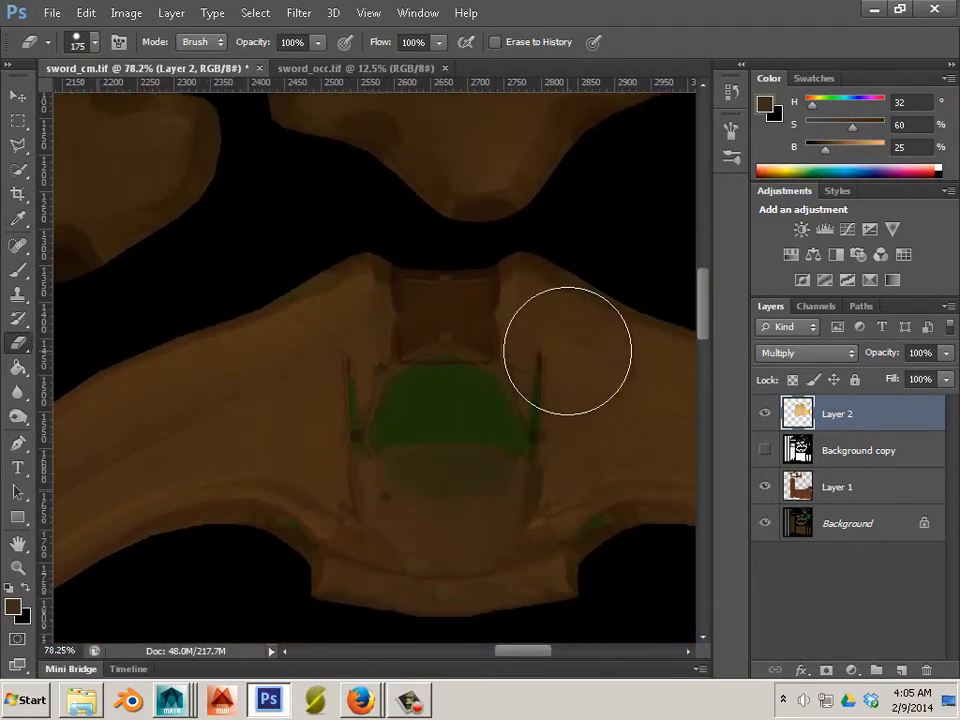
key("bracketleft")
key("bracketleft")
key("bracketleft")
key("bracketleft")
key("bracketleft")
key("bracketleft")
key("bracketleft")
key("bracketleft")
key("bracketleft")
key("bracketleft")
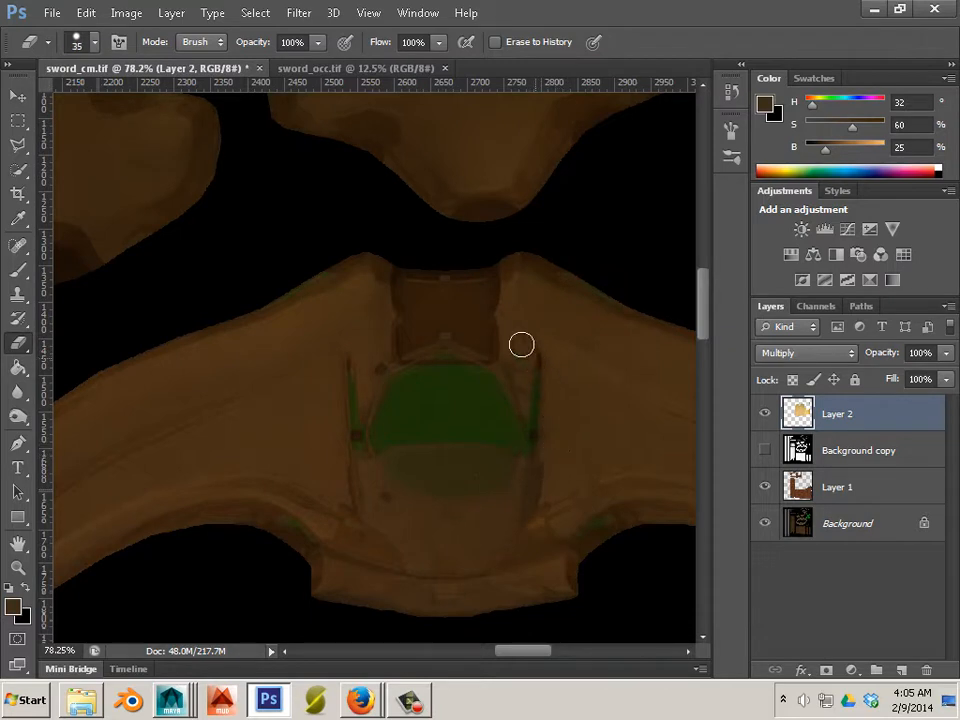
Step: Set up a 40 px Clone Stamp that samples All Layers and add a new layer above the brass texture
left_click(18, 295)
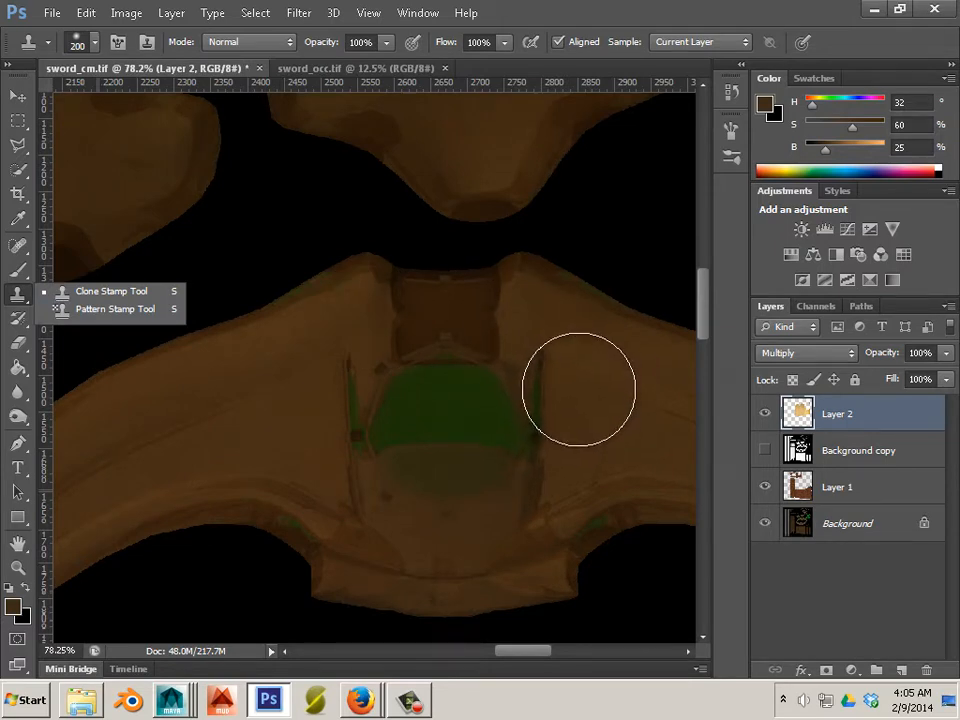
key("bracketleft")
left_click(689, 45)
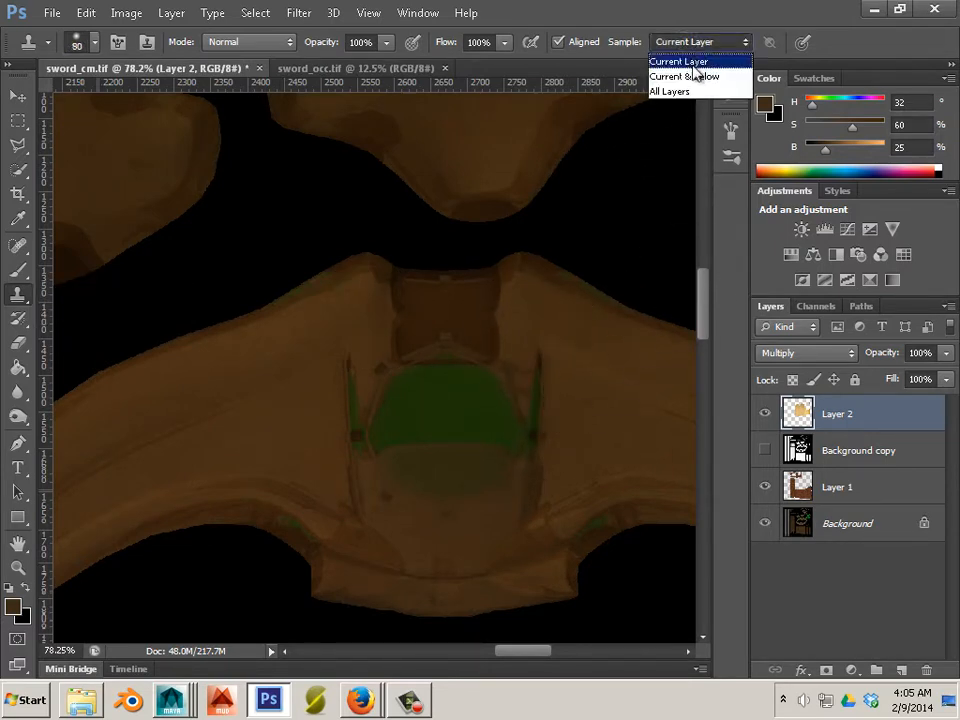
left_click(686, 94)
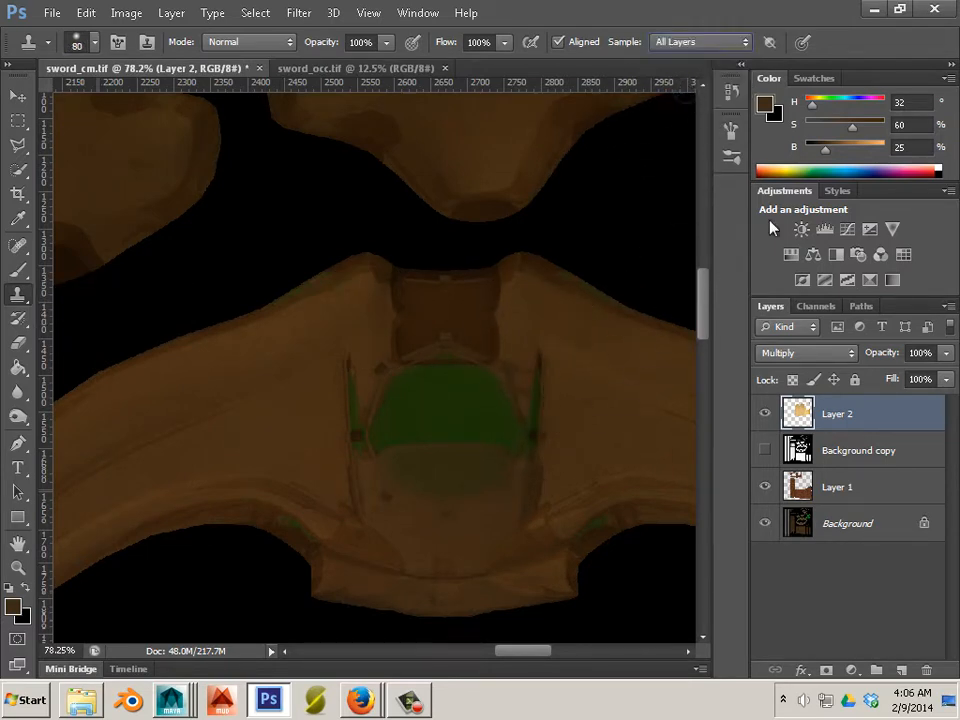
left_click(900, 672)
key("bracketleft")
key("bracketleft")
key("bracketleft")
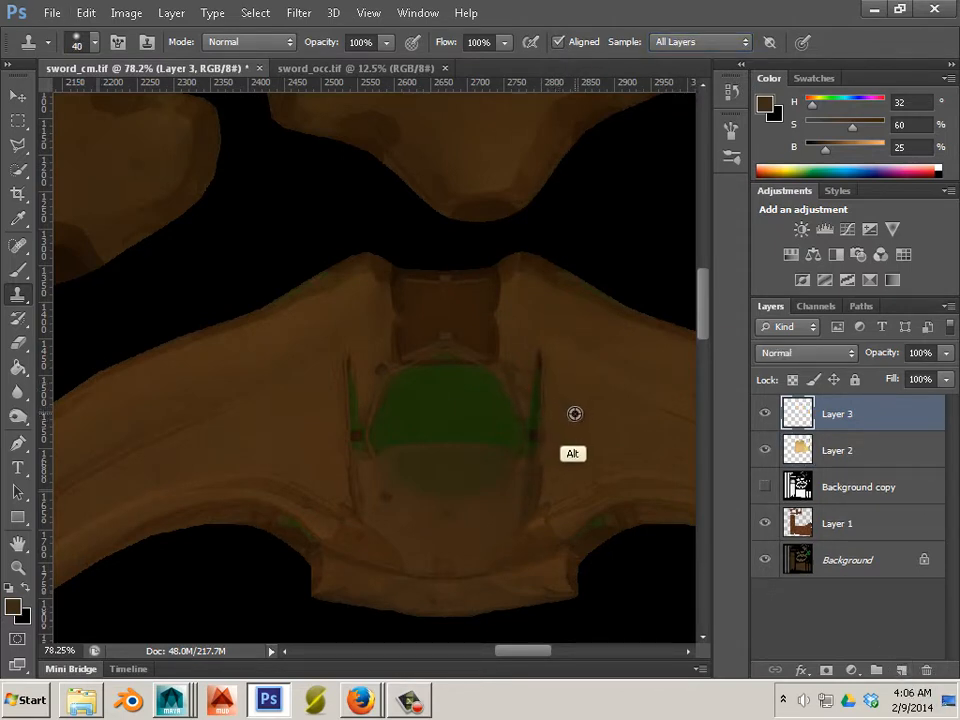
Step: Clone clean brass over the narrow green and dark slit to the right of the upper crossguard's gem
left_click(575, 413, "alt")
left_click_drag(537, 391, 537, 431)
left_click(583, 405, "alt")
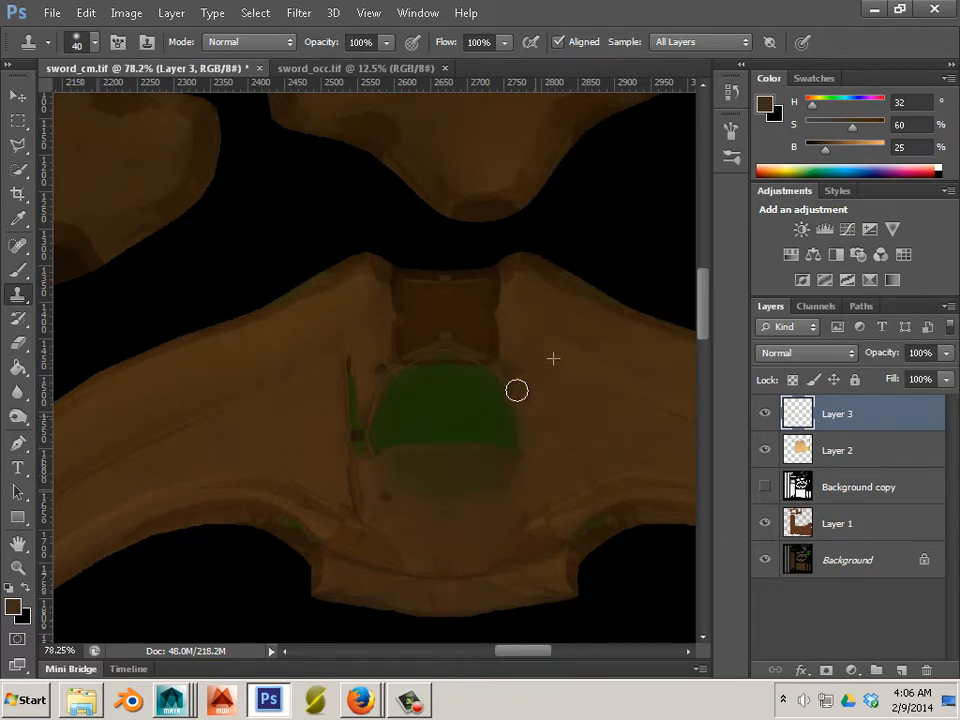
left_click(561, 436, "alt")
Step: Clone clean brass over the narrow green slit to the left of the upper crossguard's gem
left_click(261, 431, "alt")
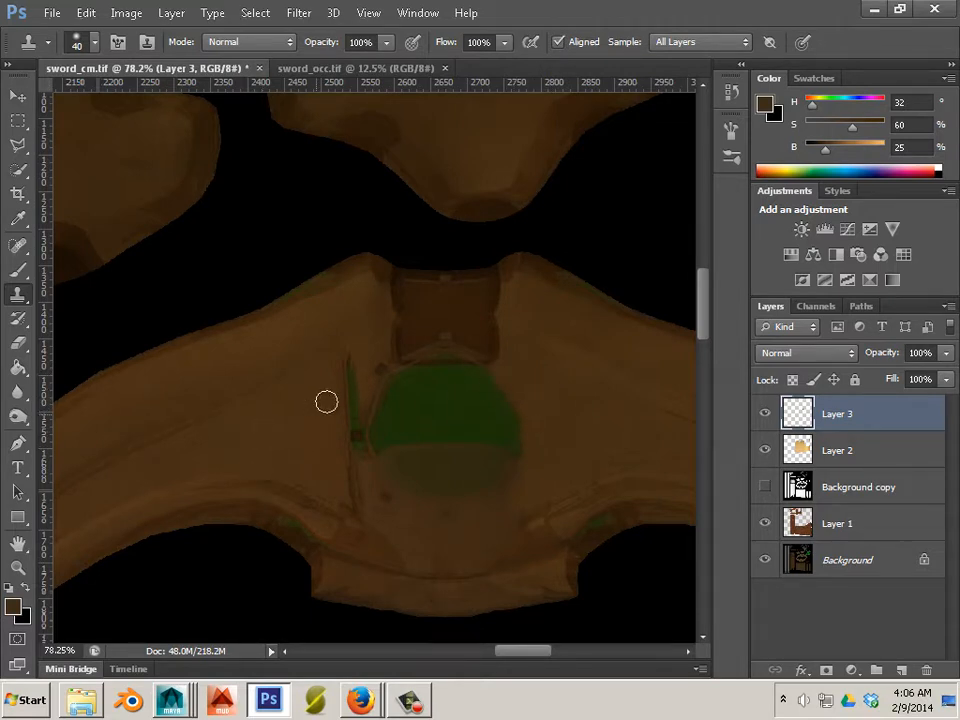
left_click_drag(326, 401, 343, 381)
left_click(313, 407, "alt")
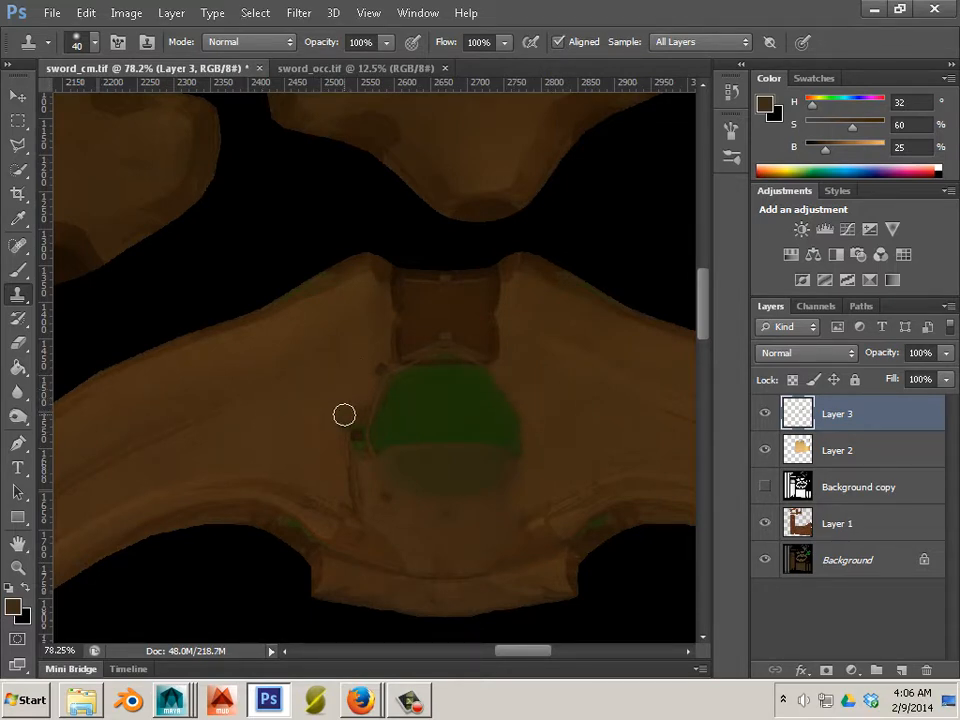
left_click_drag(354, 463, 367, 492)
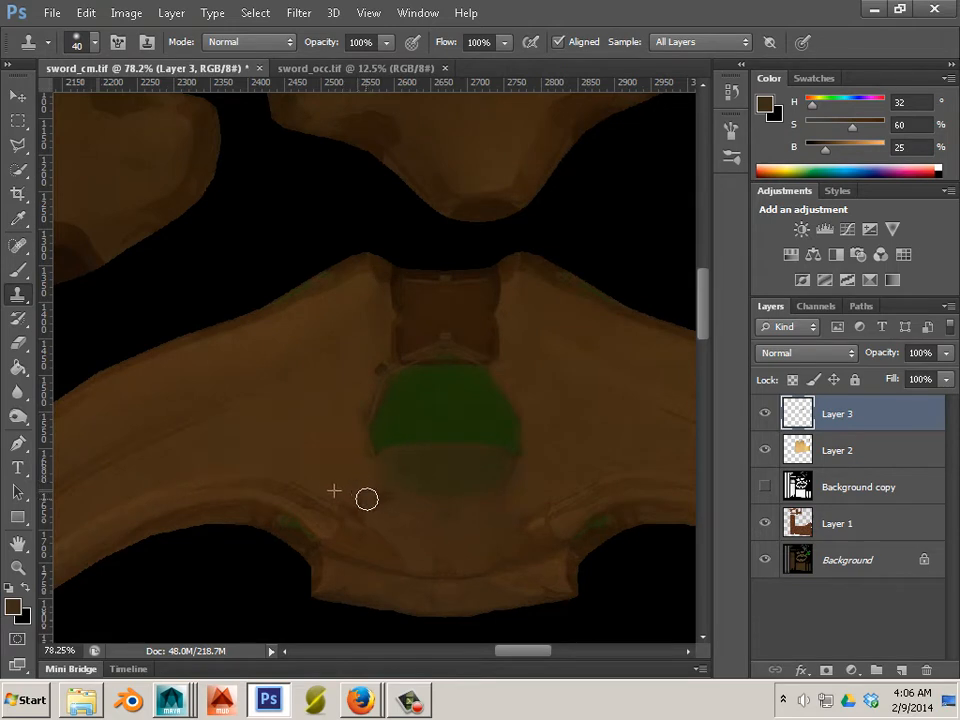
Step: Clone brass over the green patches on both lower inner curves of the upper crossguard and repair the left edge
left_click(236, 514, "alt")
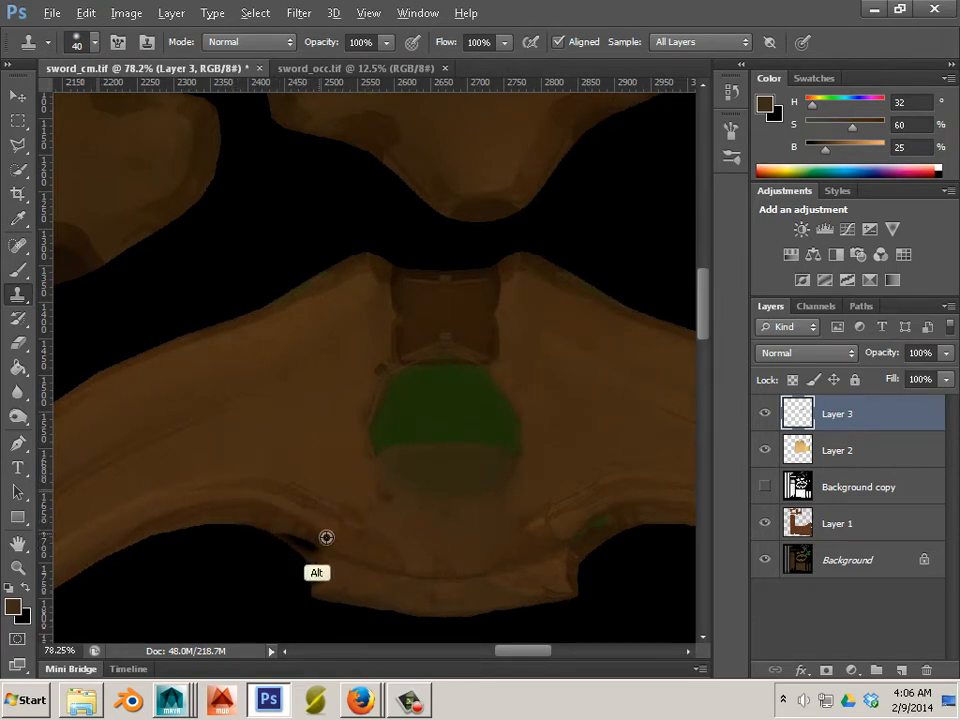
left_click(334, 568, "alt")
left_click_drag(328, 571, 317, 557)
left_click(316, 461, "alt")
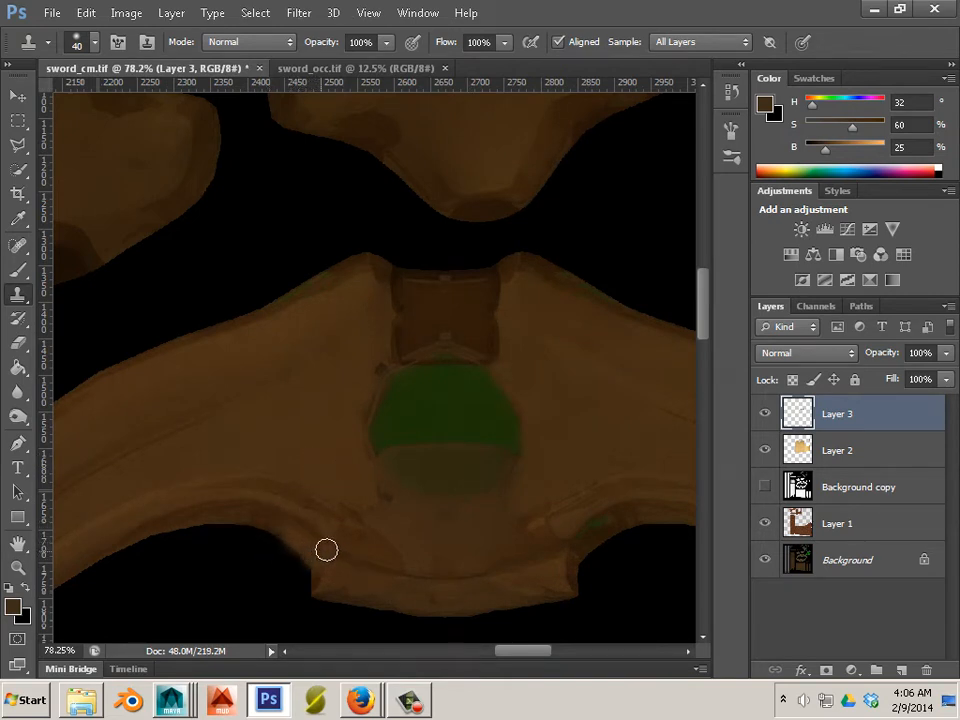
left_click(581, 465, "alt")
left_click_drag(597, 522, 604, 519)
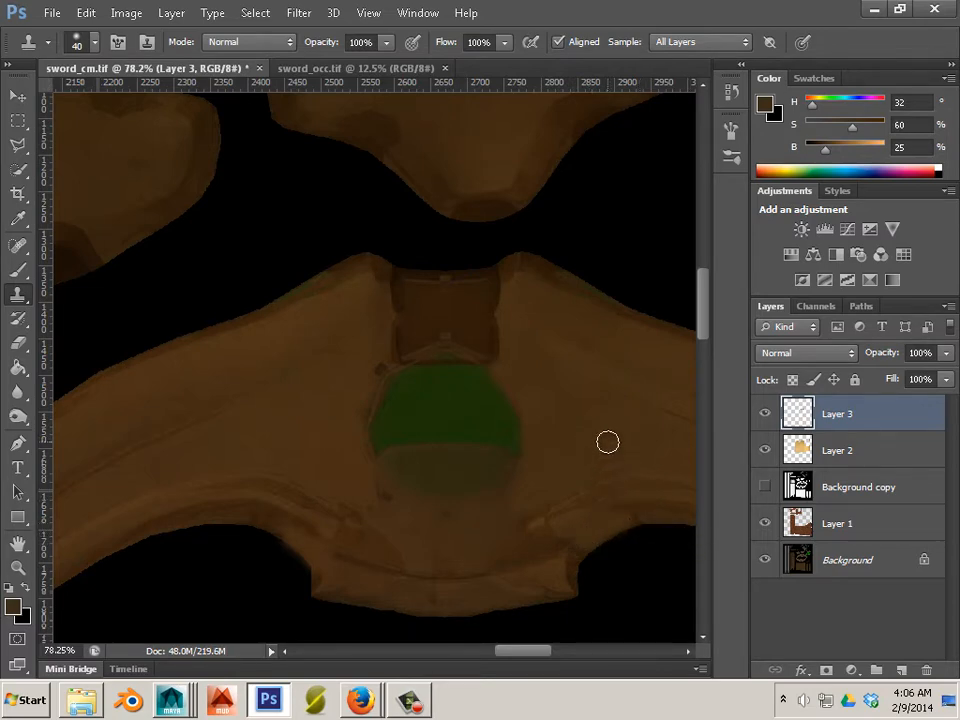
Step: Clone clean brass over the dark slit to the right of the lower crossguard's green gem
scroll(607, 441, "down", 6)
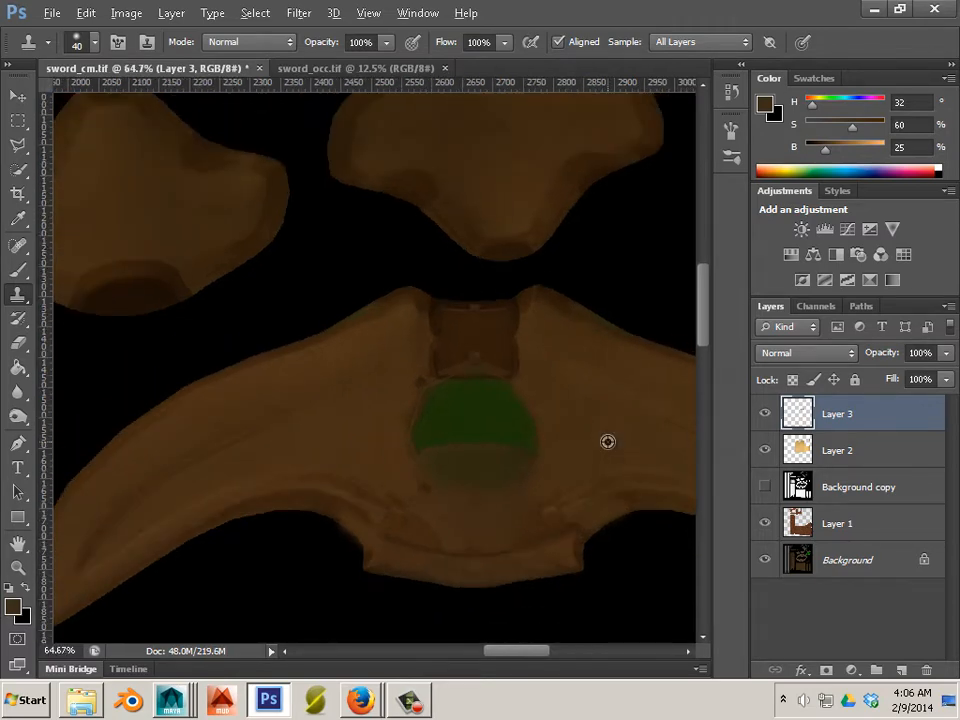
scroll(604, 441, "down", 3)
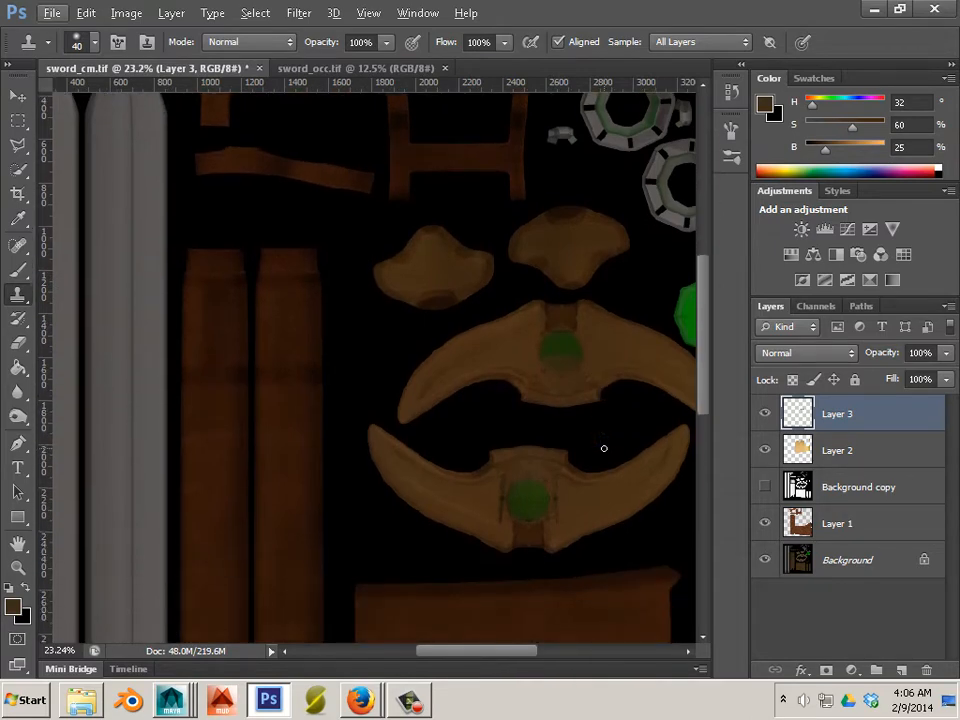
scroll(604, 446, "down", 1)
scroll(604, 446, "up", 6)
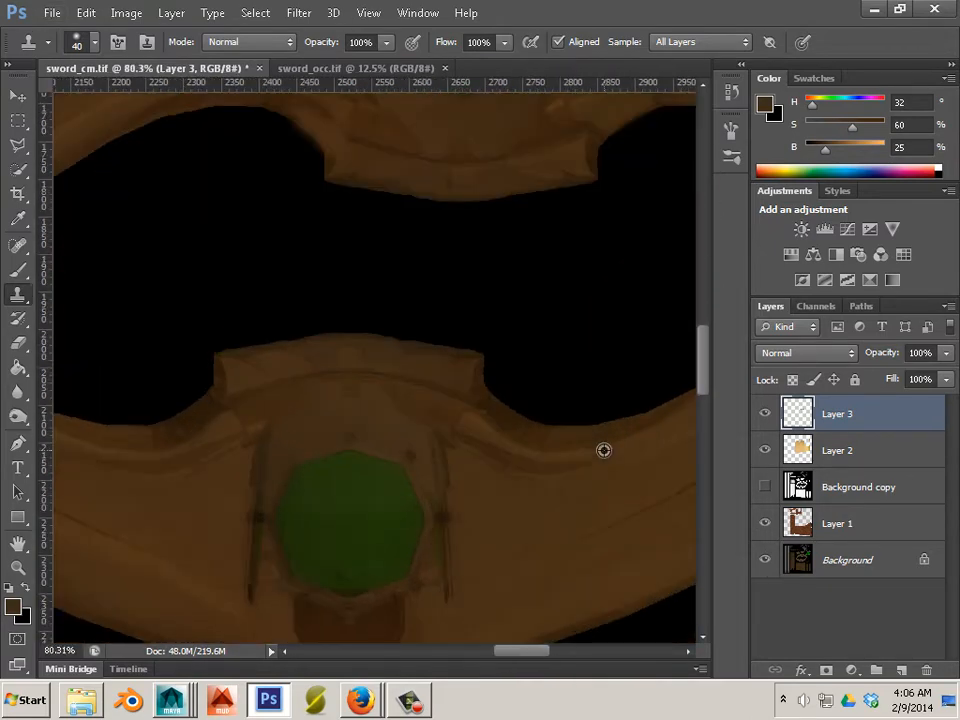
left_click(493, 503, "alt")
left_click_drag(444, 503, 443, 516)
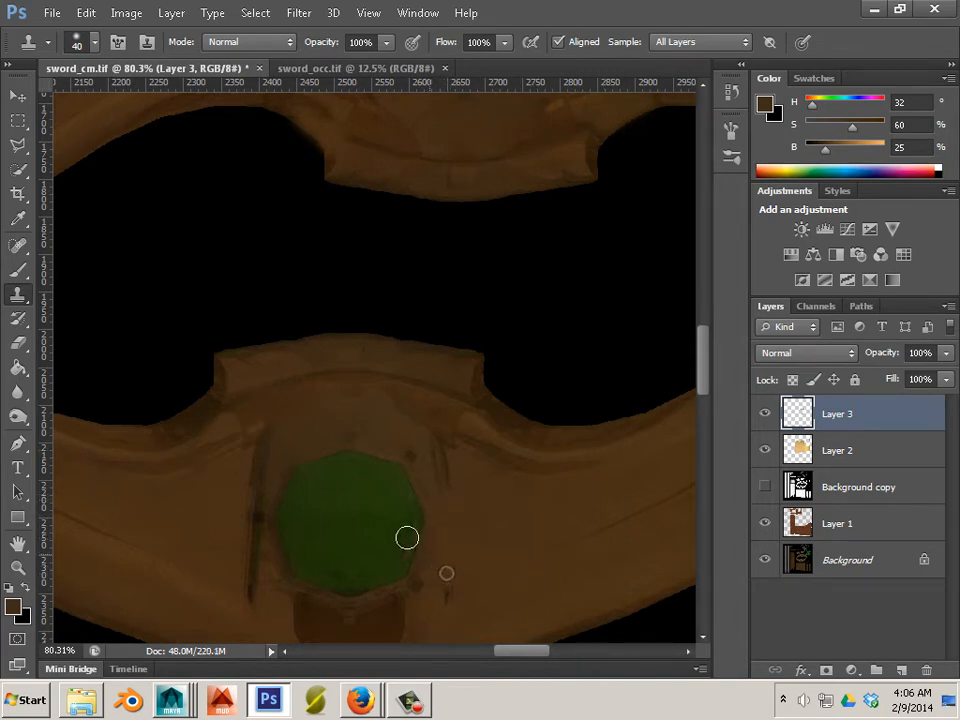
Step: Clone clean brass over the dark slit and the marks to the left of the lower crossguard's gem
left_click(225, 498, "alt")
left_click_drag(253, 475, 252, 580)
left_click(223, 493, "alt")
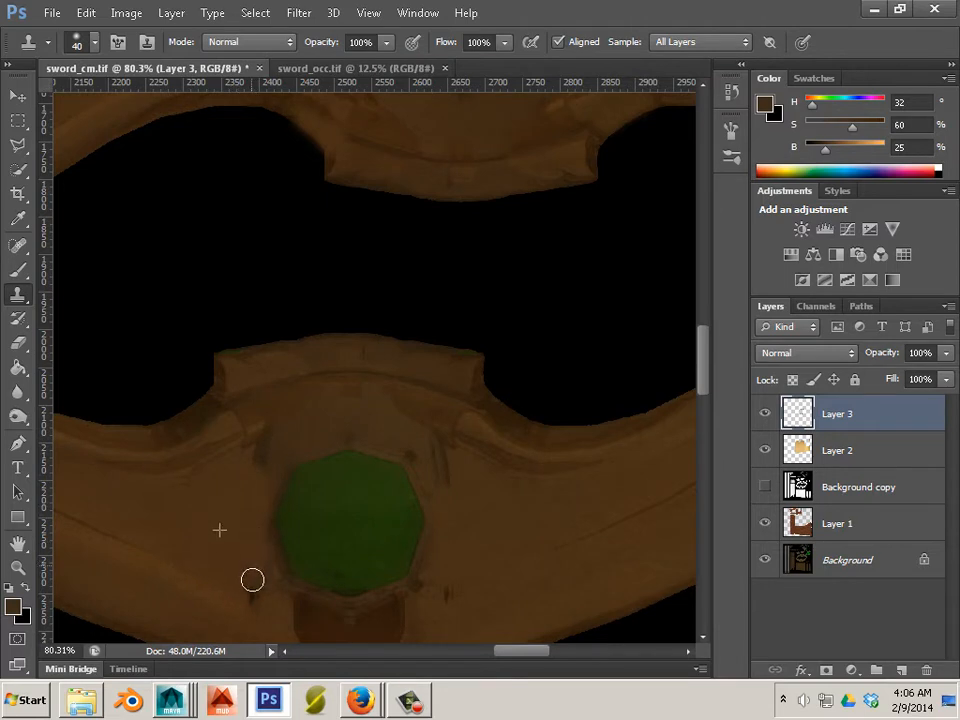
left_click(248, 478, "alt")
left_click_drag(261, 463, 267, 458)
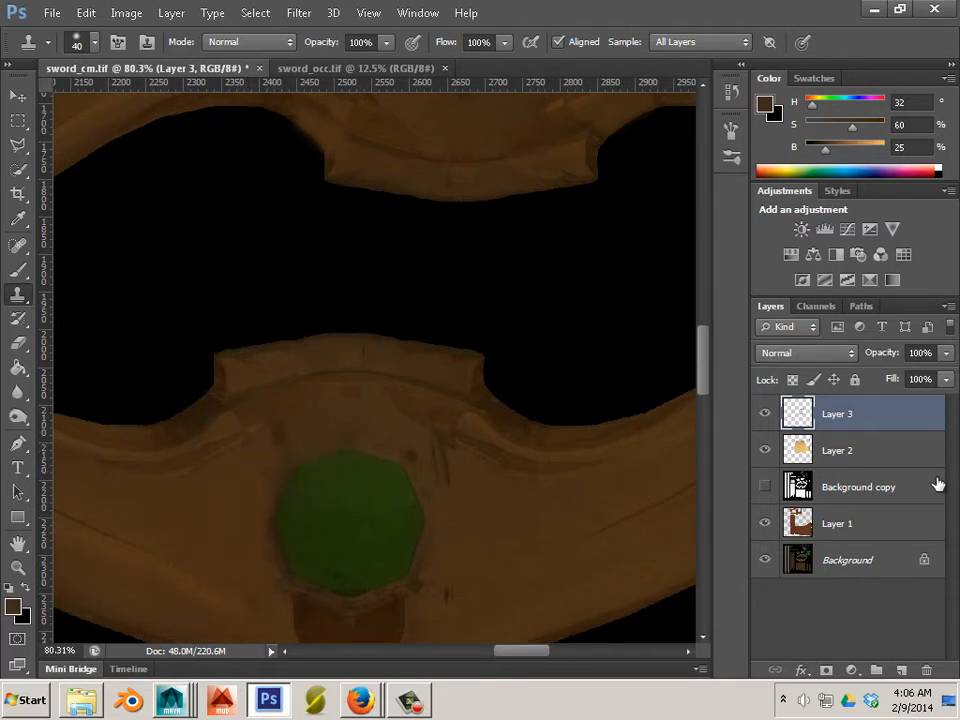
Step: Move the Background copy layer to the top of the stack and compare the map with it shown and hidden
left_click(906, 489)
left_click_drag(906, 489, 889, 410)
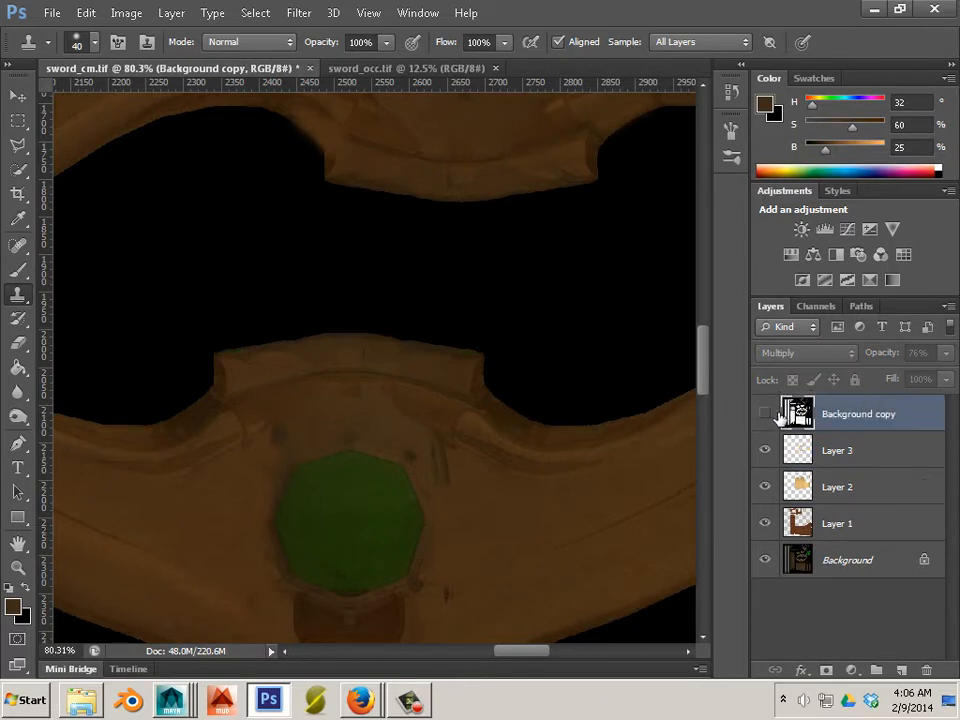
left_click(764, 414)
left_click(763, 416)
left_click(761, 418)
left_click(764, 418)
left_click(764, 418)
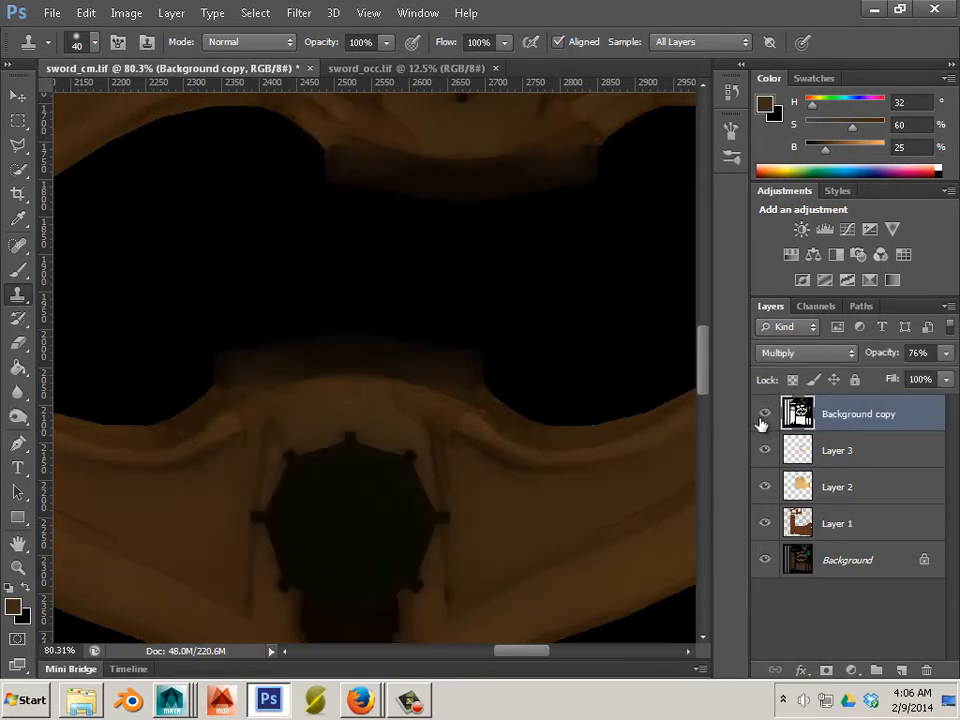
left_click(764, 418)
Step: Make Layer 3 active and clone brass over the remaining marks at the lower gem's upper right
left_click(458, 492, "alt")
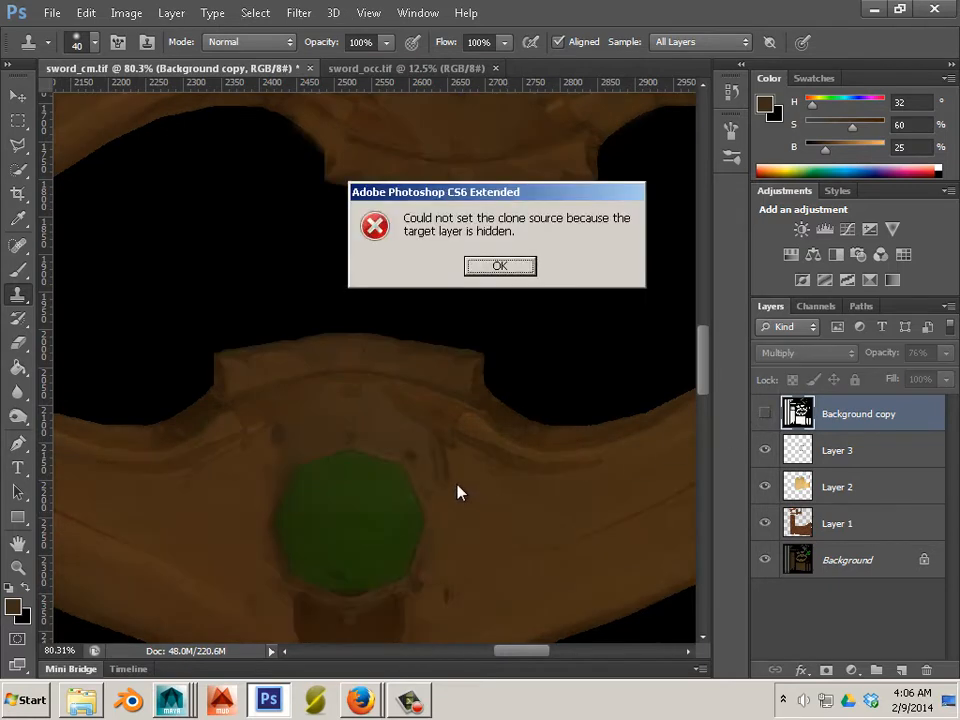
left_click(491, 263)
left_click(855, 455)
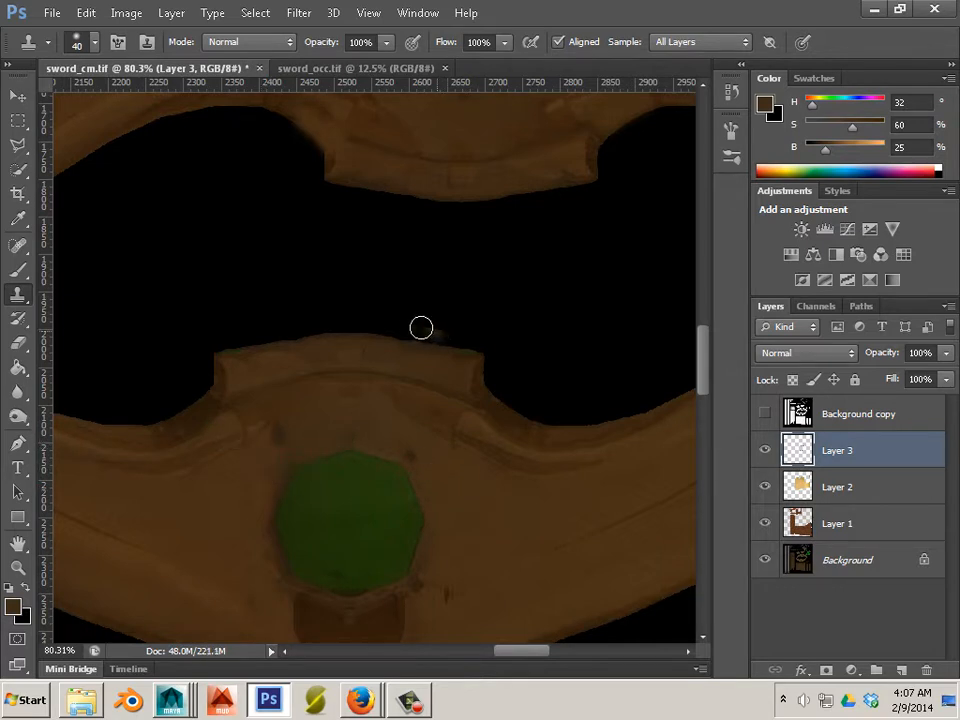
Step: Clone brass over the dark spot beside the upper gem and along the upper crossguard's upper-left edge
scroll(420, 328, "up", 5)
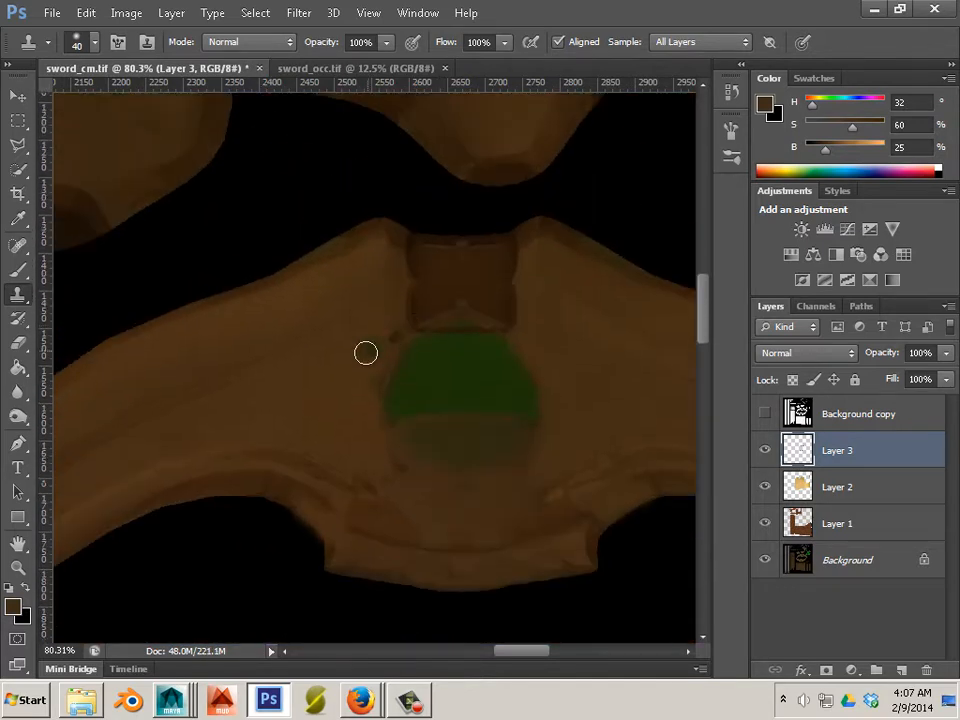
left_click(396, 335)
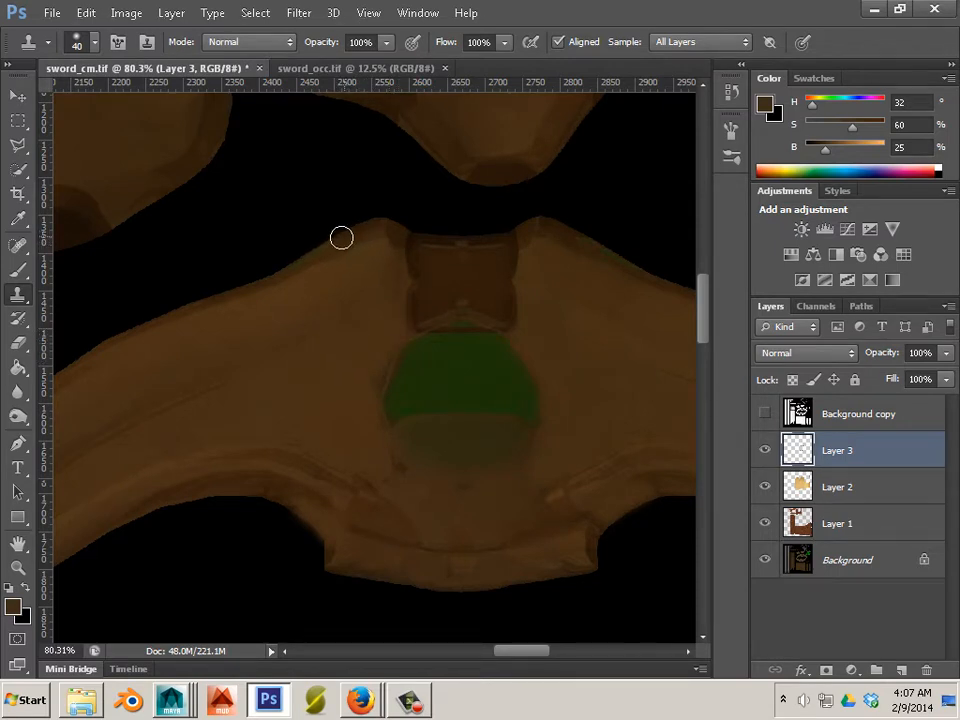
left_click_drag(341, 237, 300, 257)
left_click_drag(357, 233, 287, 263)
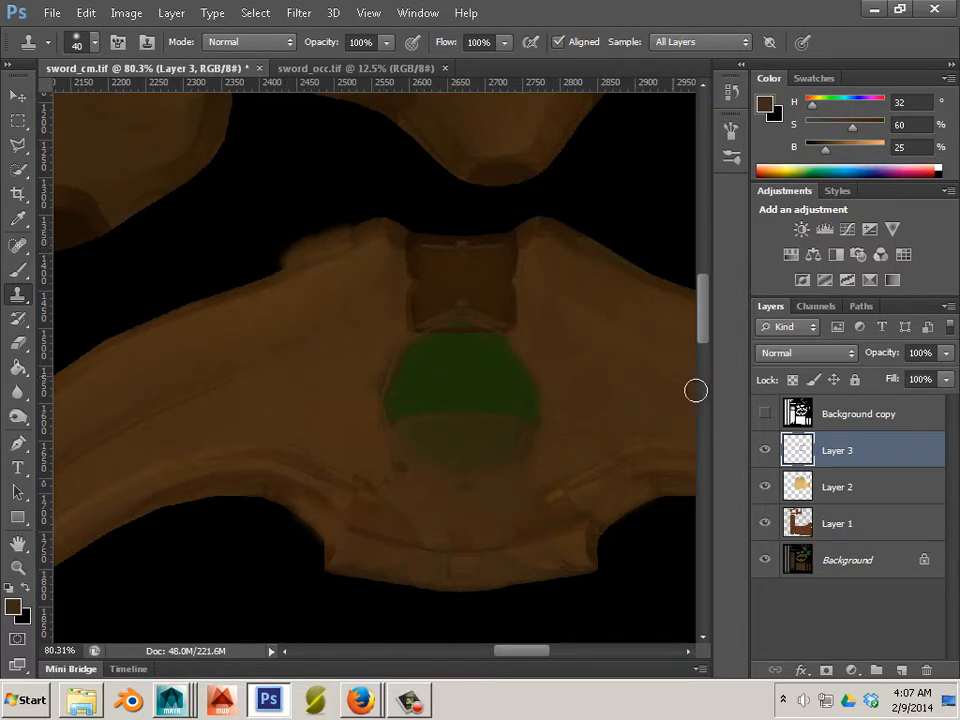
Step: Check the result with Background copy shown, then hide it and clone brass along the upper crossguard's upper-right edge
left_click(766, 414)
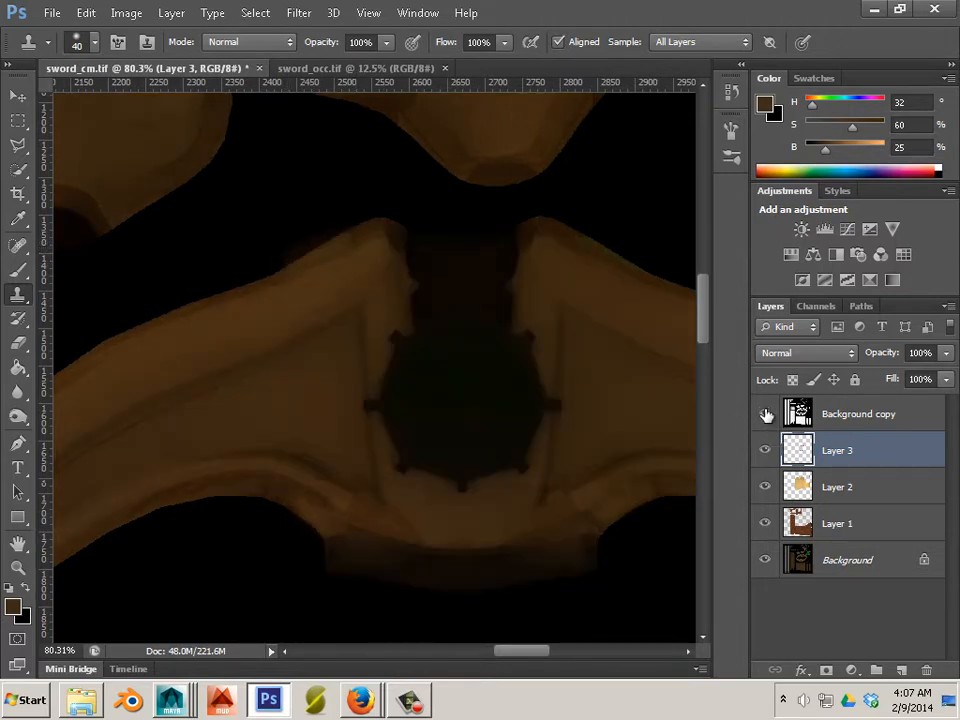
left_click(766, 414)
left_click(586, 240, "alt")
left_click_drag(609, 253, 641, 274)
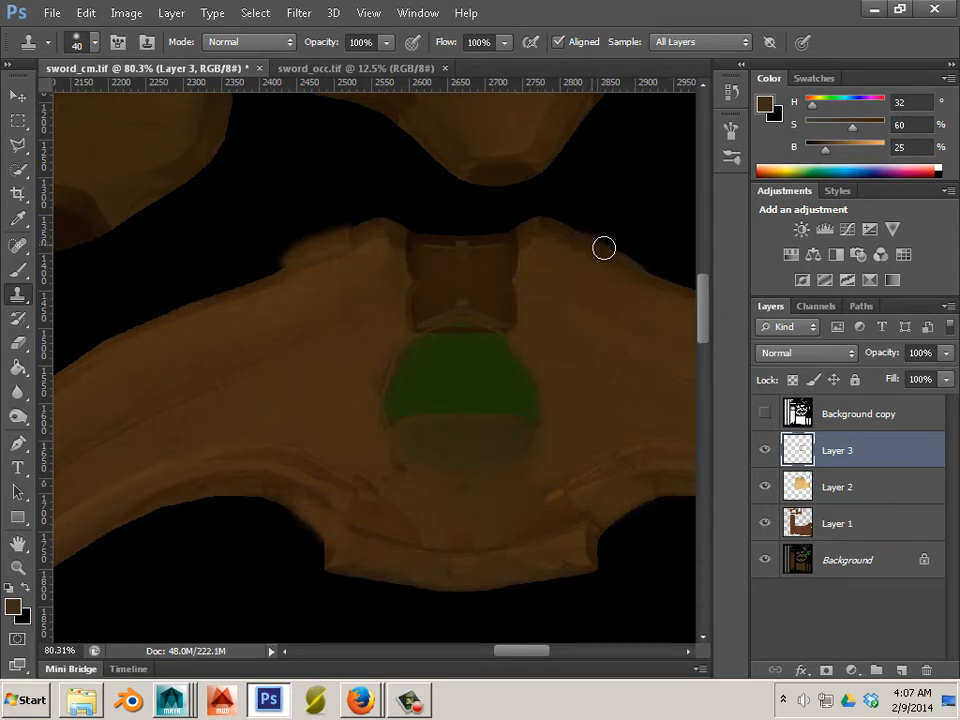
left_click_drag(628, 261, 652, 273)
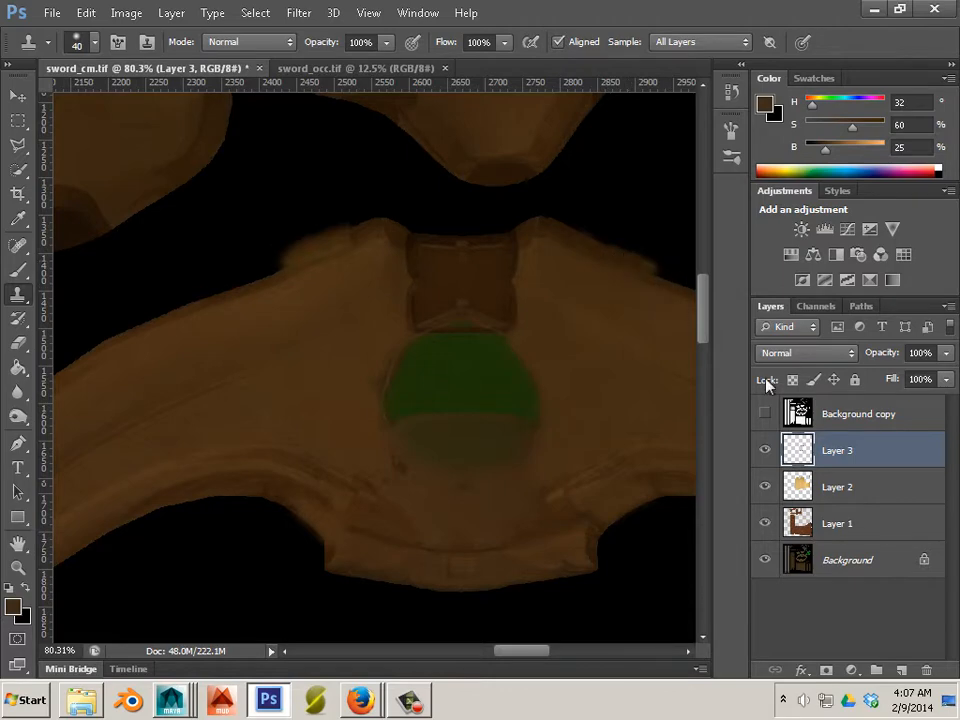
Step: Show the Background copy layer again and review the whole color map
left_click(766, 414)
scroll(547, 398, "down", 8)
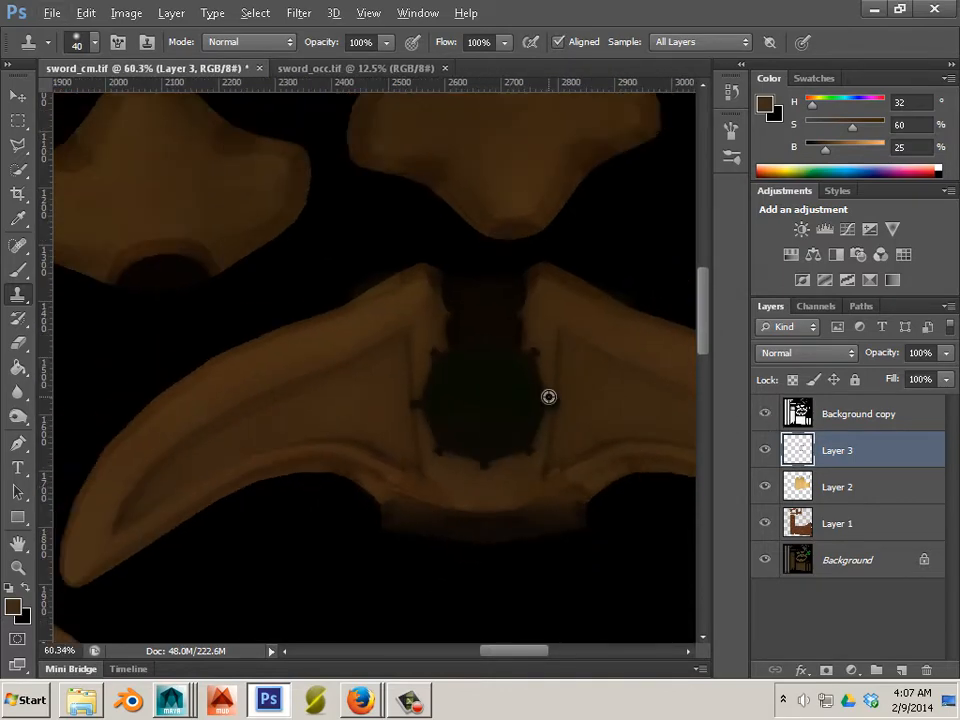
scroll(554, 396, "down", 2)
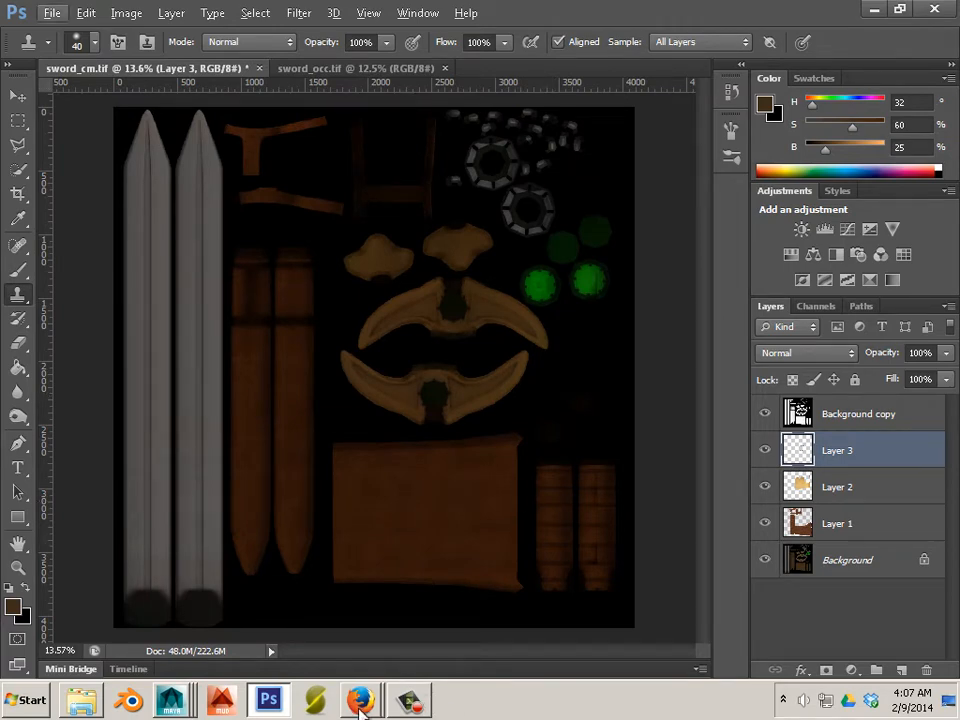
Step: Switch to Firefox and return from the deviantART texture page to the brass texture image results
mouse_move(360, 708)
left_click(362, 660)
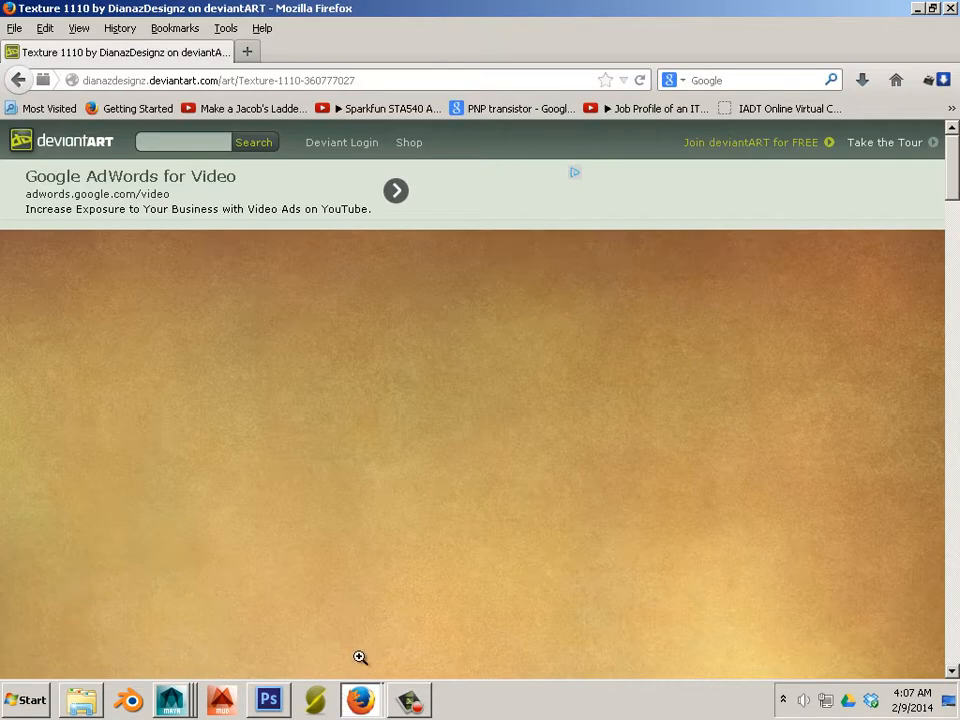
left_click(19, 81)
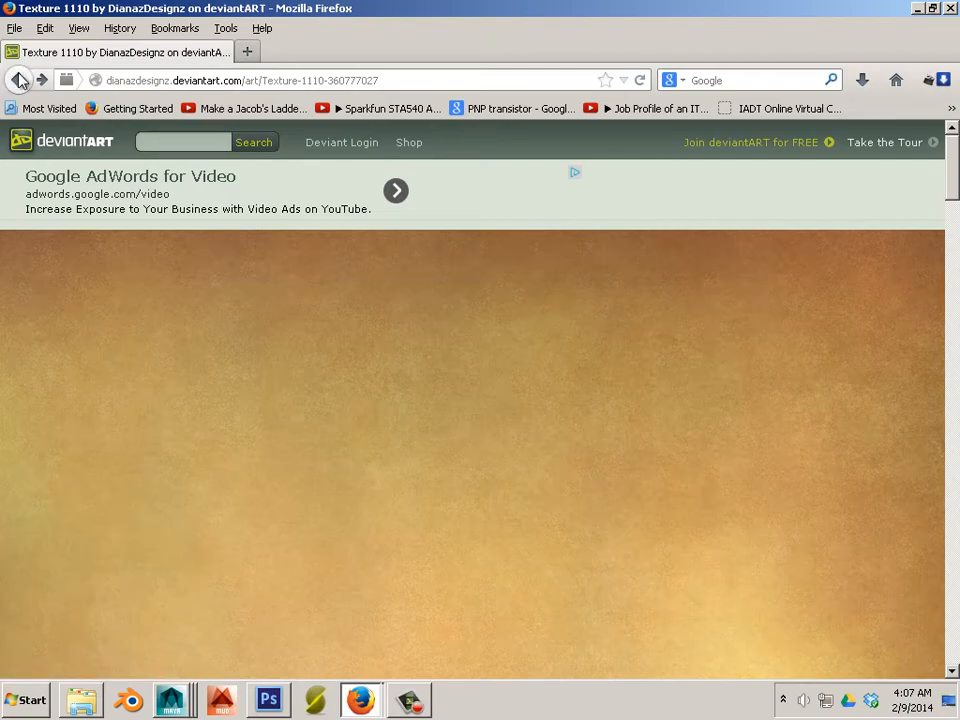
left_click(19, 81)
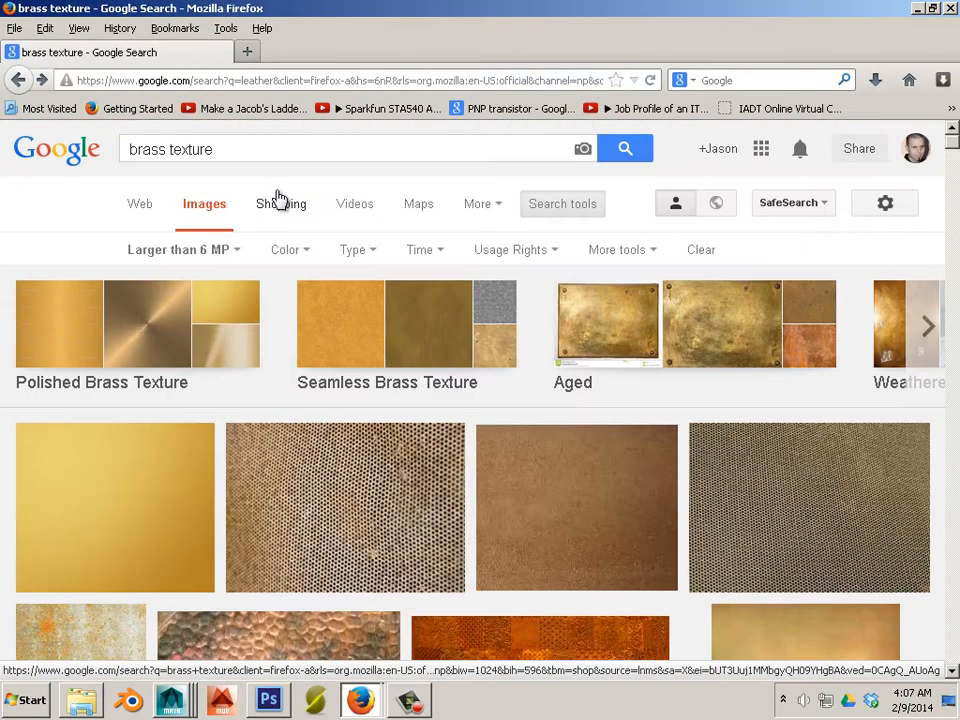
Step: Replace the image search query with "teel texture" and run the search to find steel images
left_click_drag(293, 140, 90, 118)
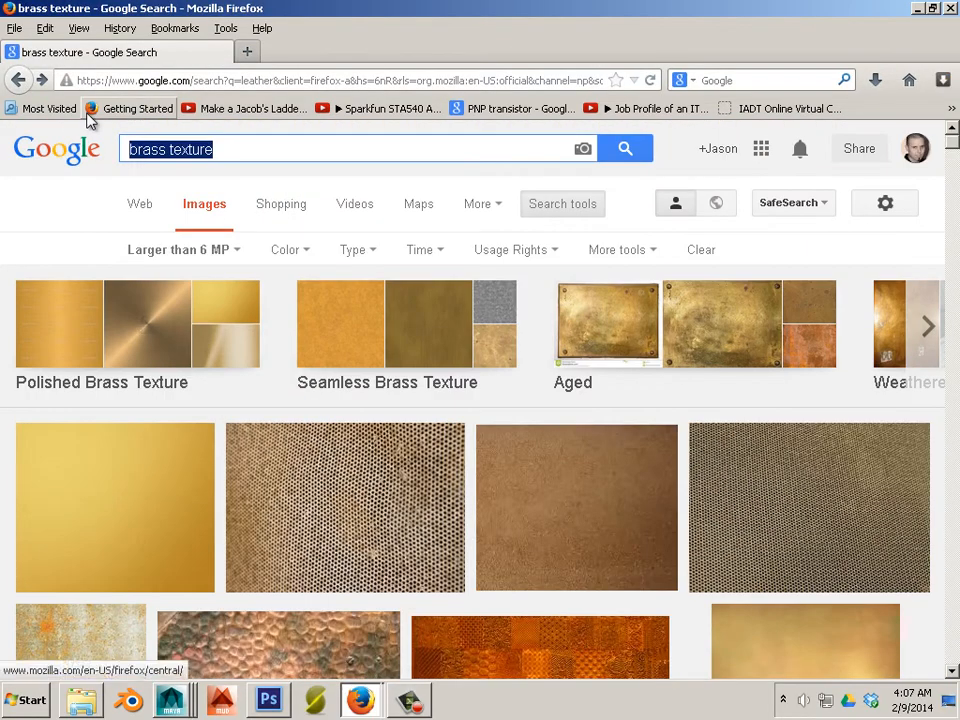
type("te")
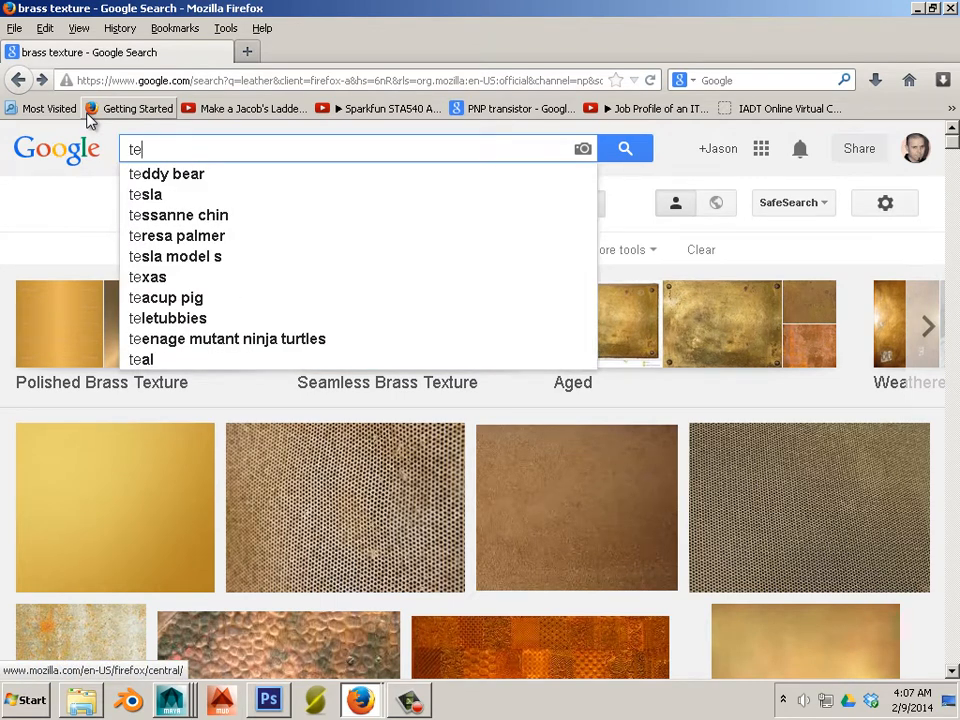
type("el tyextur")
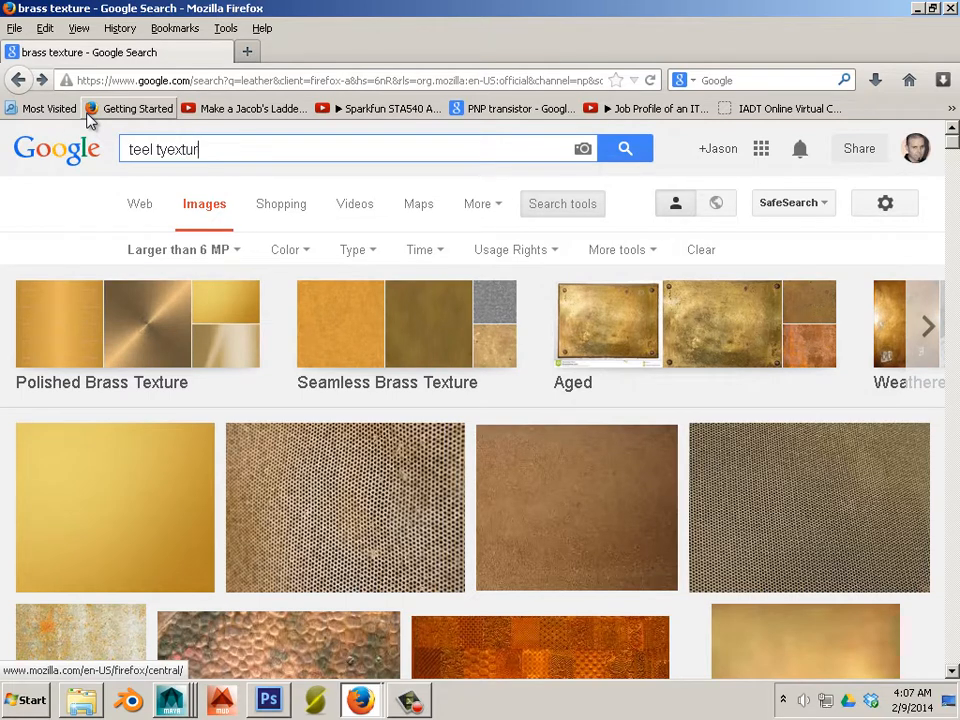
key("BackSpace")
key("BackSpace")
key("BackSpace")
key("BackSpace")
key("BackSpace")
key("BackSpace")
type("exture")
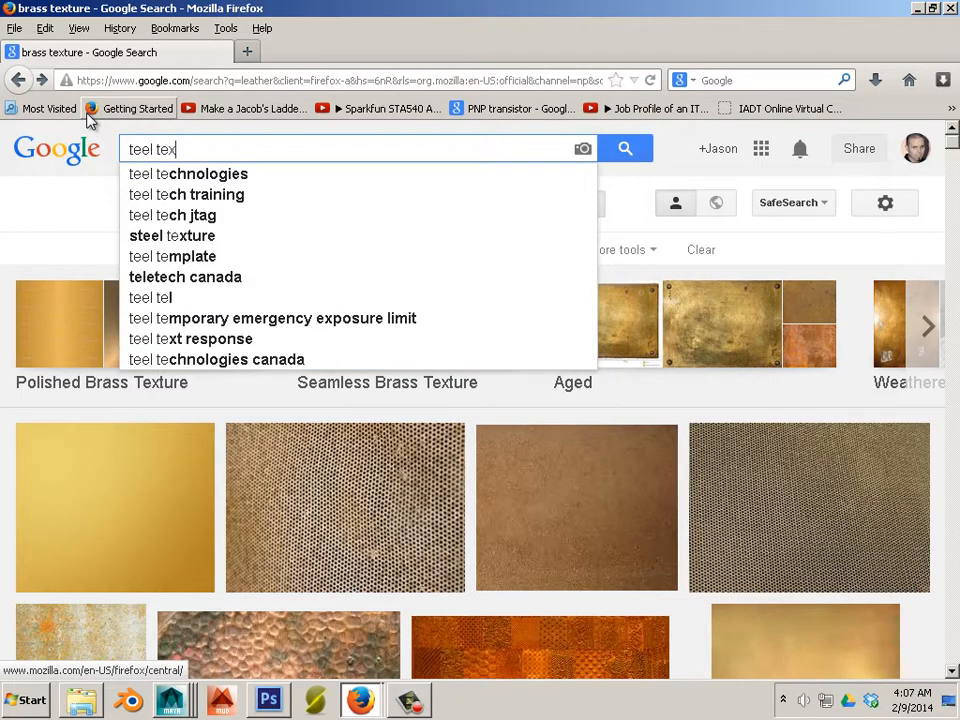
key("Return")
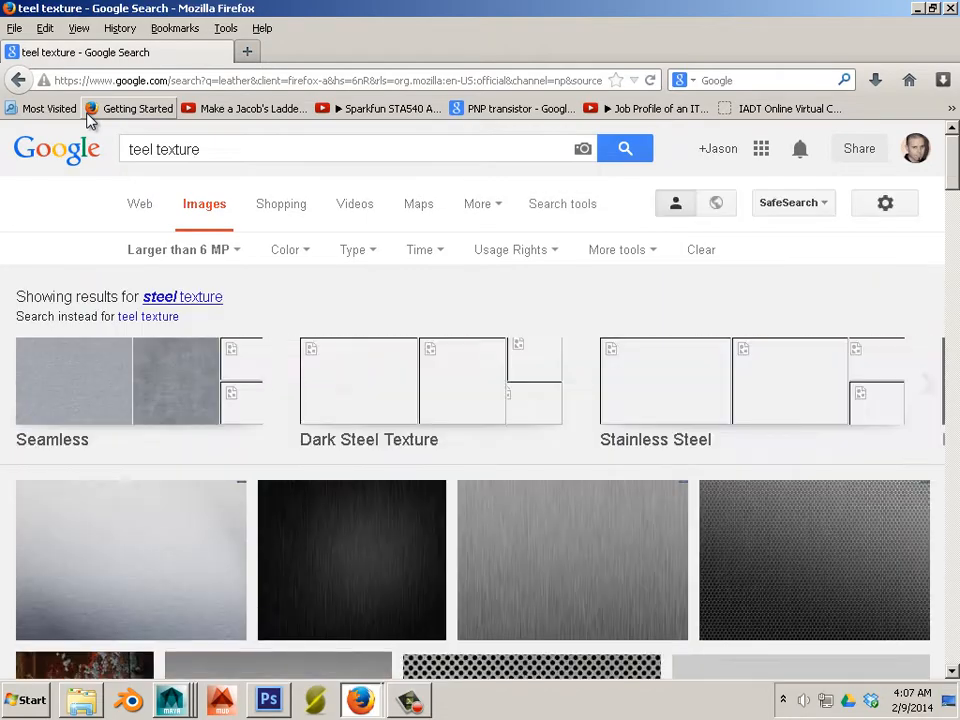
Step: Browse the steel texture results and preview the dark scratched metal image from Geminoidi.com
scroll(225, 252, "down", 5)
scroll(231, 251, "up", 3)
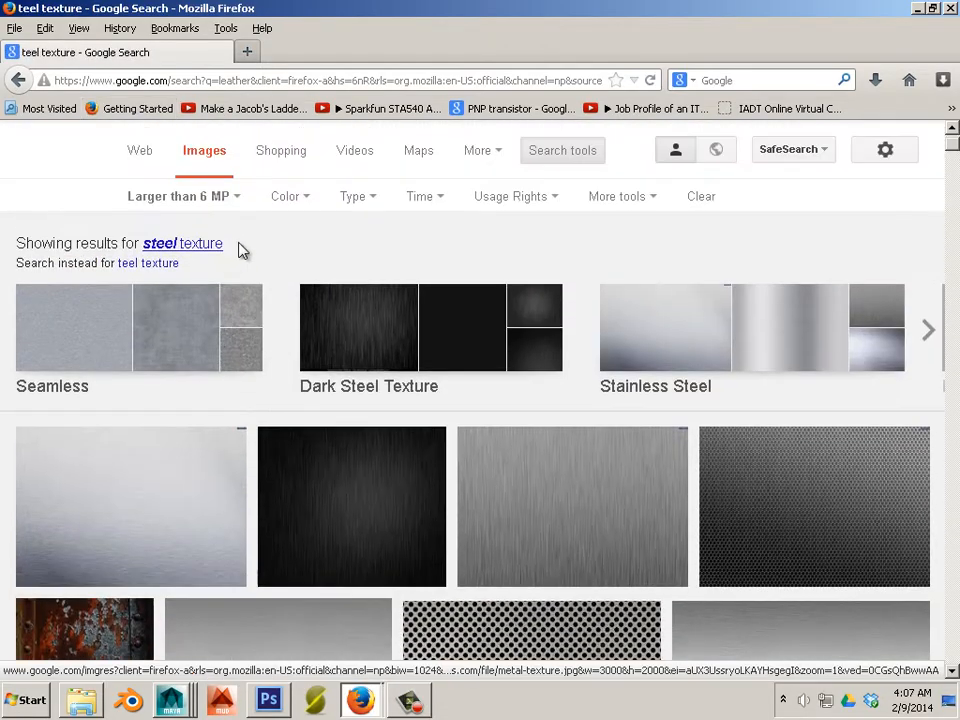
scroll(253, 261, "down", 4)
scroll(255, 261, "down", 5)
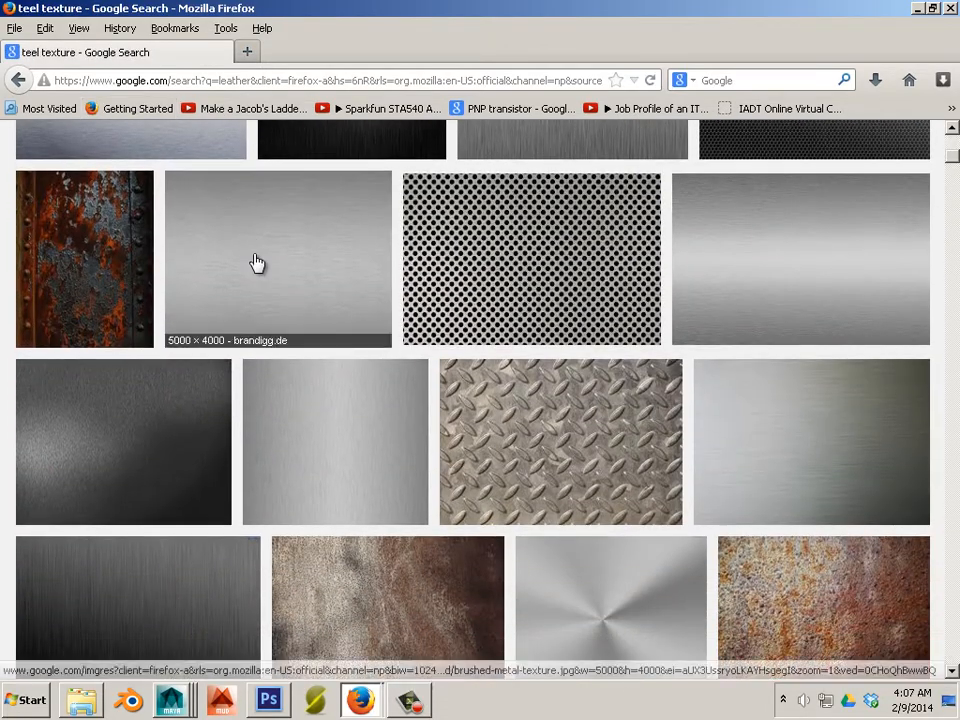
scroll(256, 261, "down", 5)
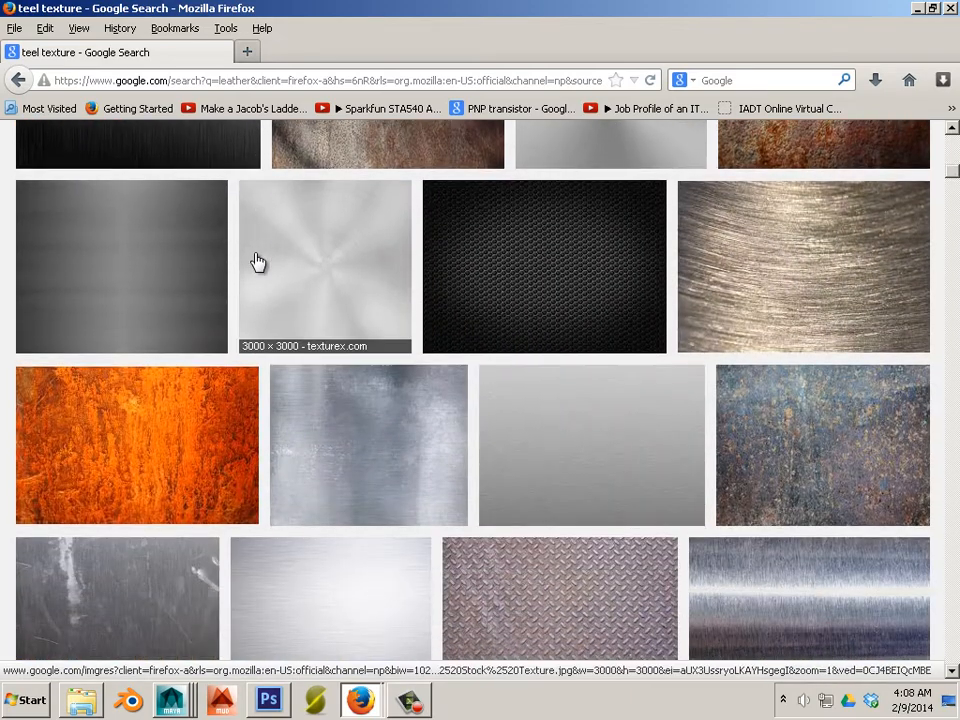
scroll(256, 261, "down", 2)
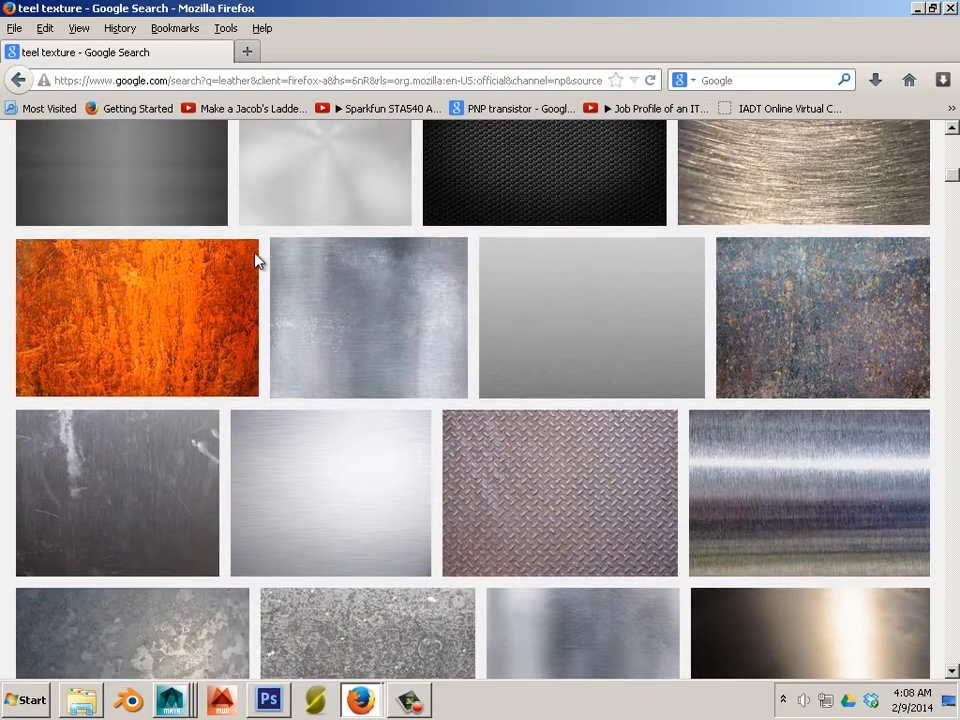
scroll(257, 262, "down", 1)
scroll(256, 261, "down", 1)
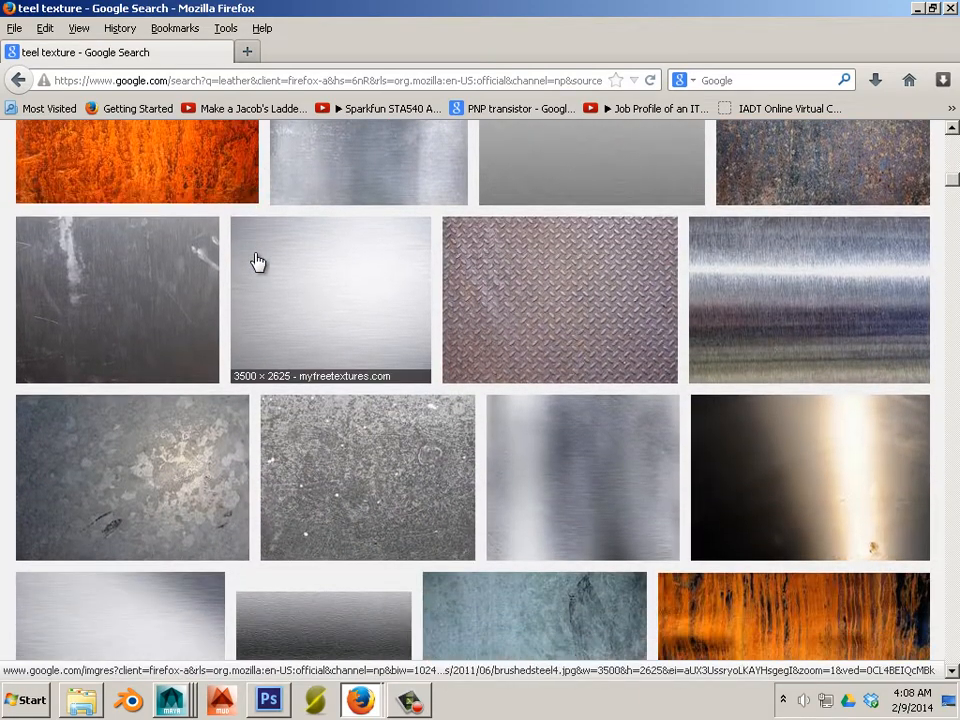
left_click(123, 306)
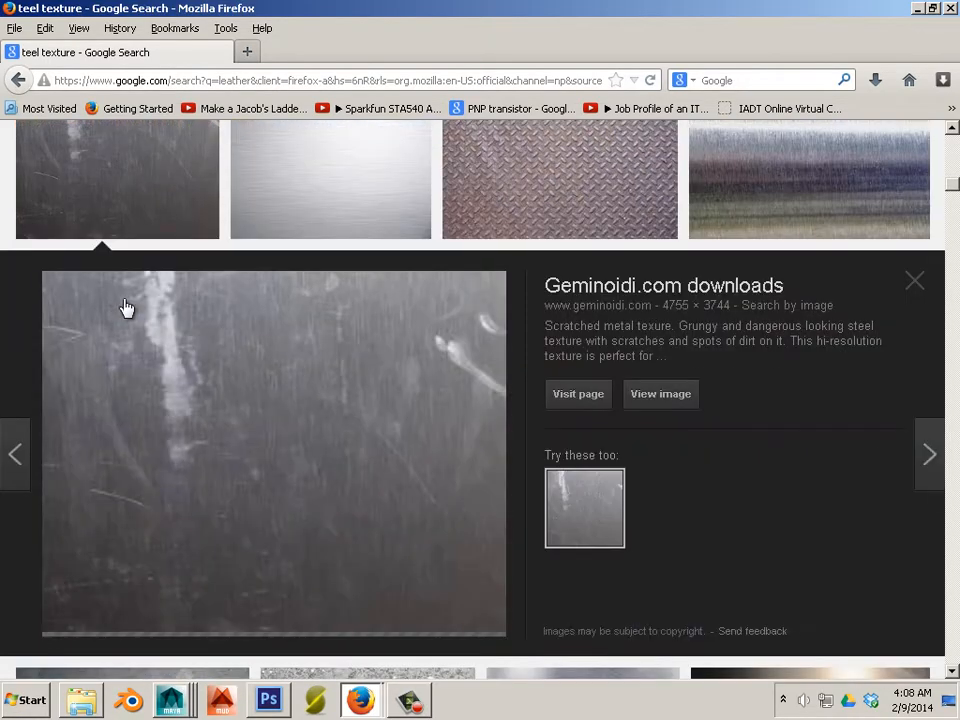
Step: Open the full-size image of the Geminoidi scratched metal texture and inspect its detail at actual size
left_click(584, 396)
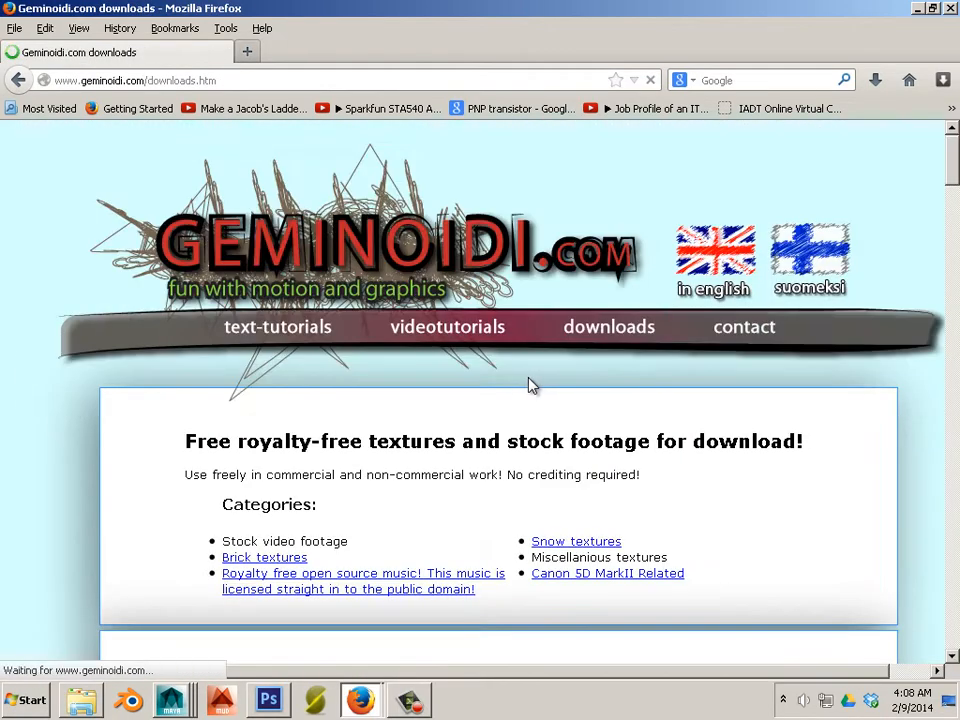
left_click(18, 80)
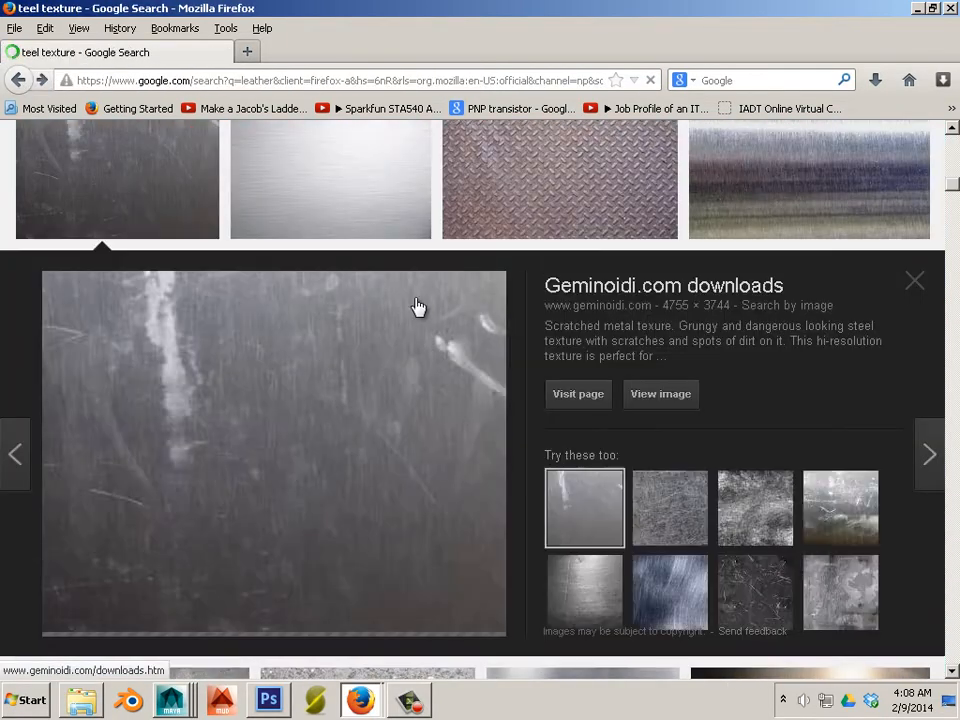
left_click(668, 398)
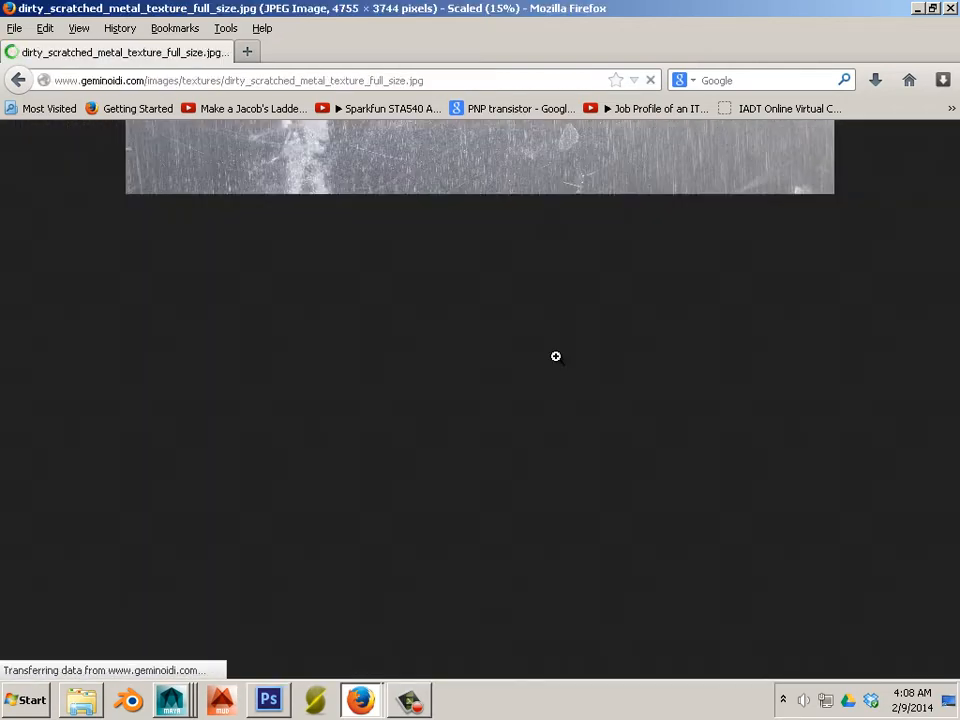
left_click(475, 195)
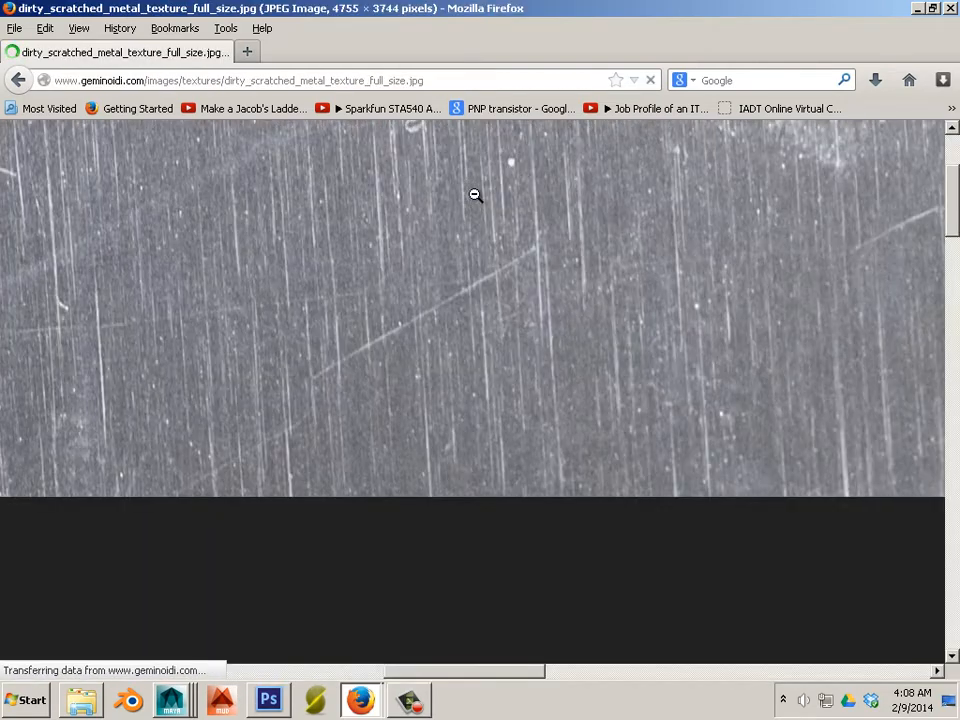
left_click(474, 196)
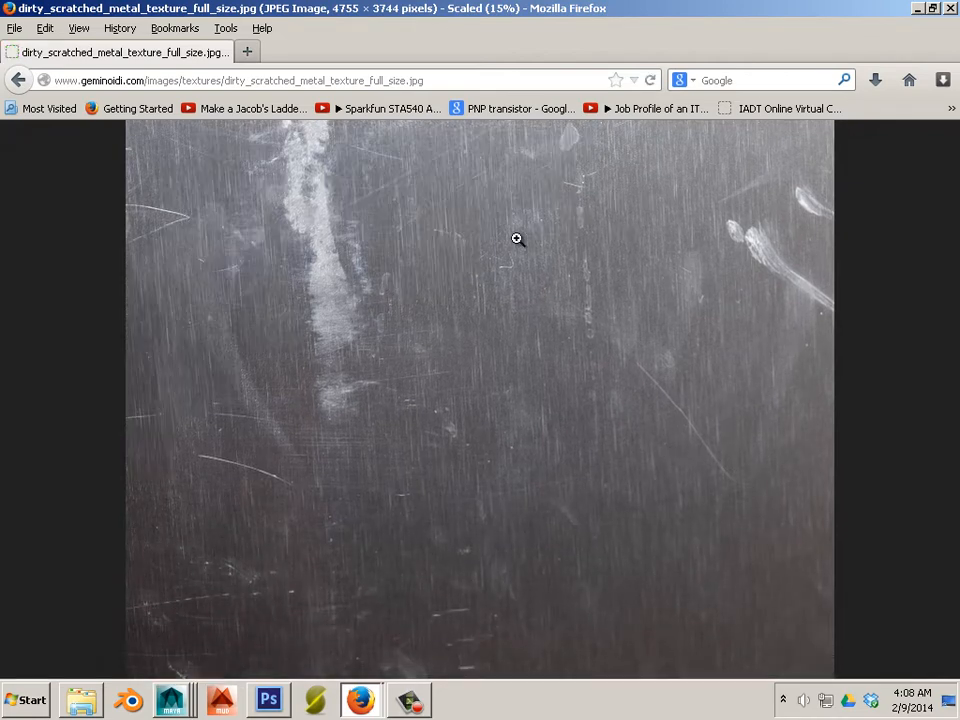
Step: Copy the scratched metal image and paste it into sword_cm.tif in Photoshop
right_click(505, 241)
left_click(518, 255)
left_click(285, 710)
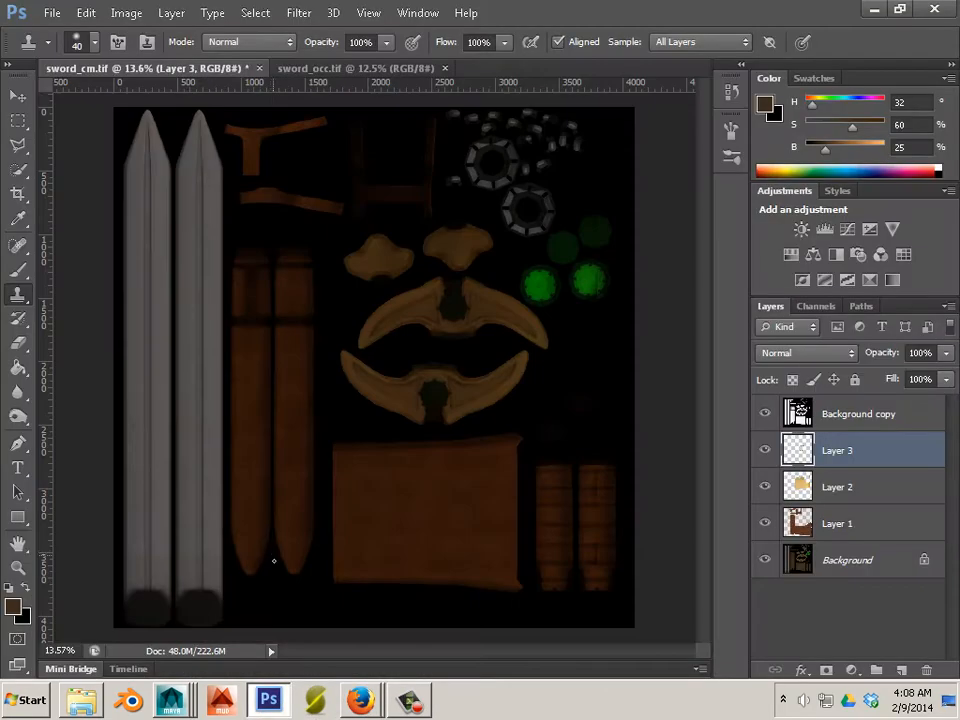
left_click(80, 13)
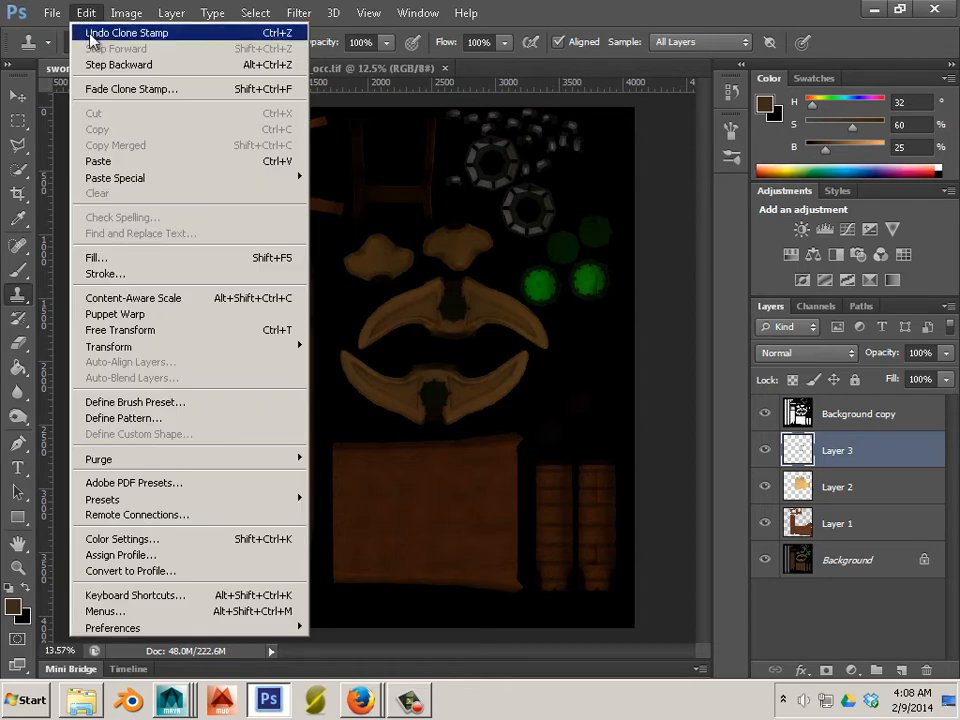
left_click(98, 160)
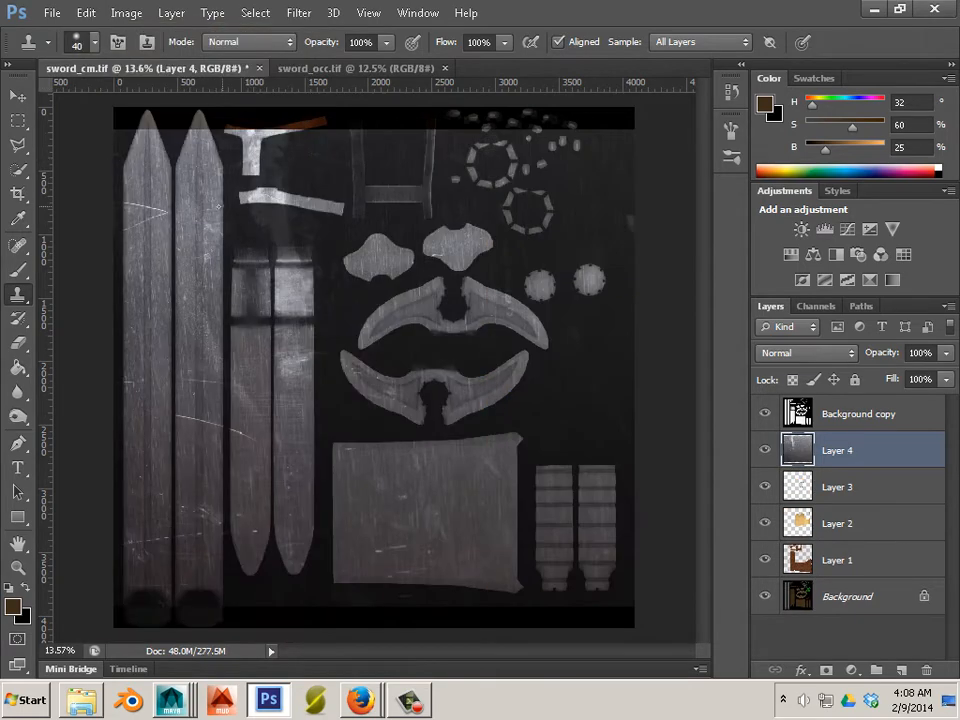
Step: Move the pasted metal texture toward the canvas's upper-left corner and put its layer above Background copy
left_click(20, 95)
left_click_drag(375, 268, 222, 203)
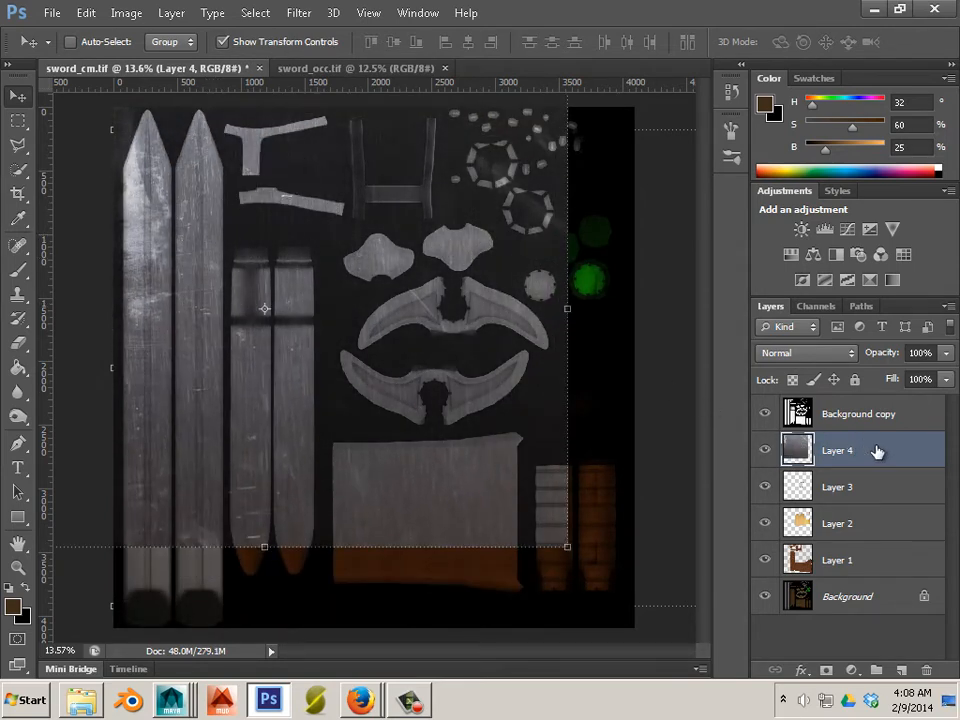
left_click_drag(876, 452, 871, 412)
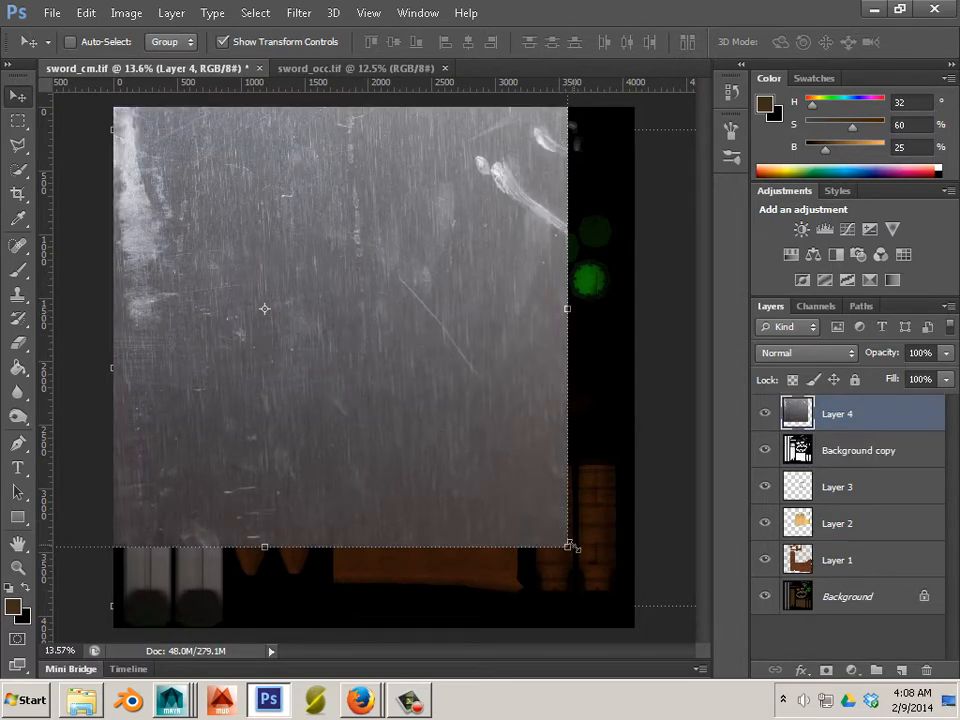
Step: Scale the metal texture to 44.79% over the blades' upper part, and place a duplicate overlapping it further down the blades
left_click_drag(569, 547, 306, 340)
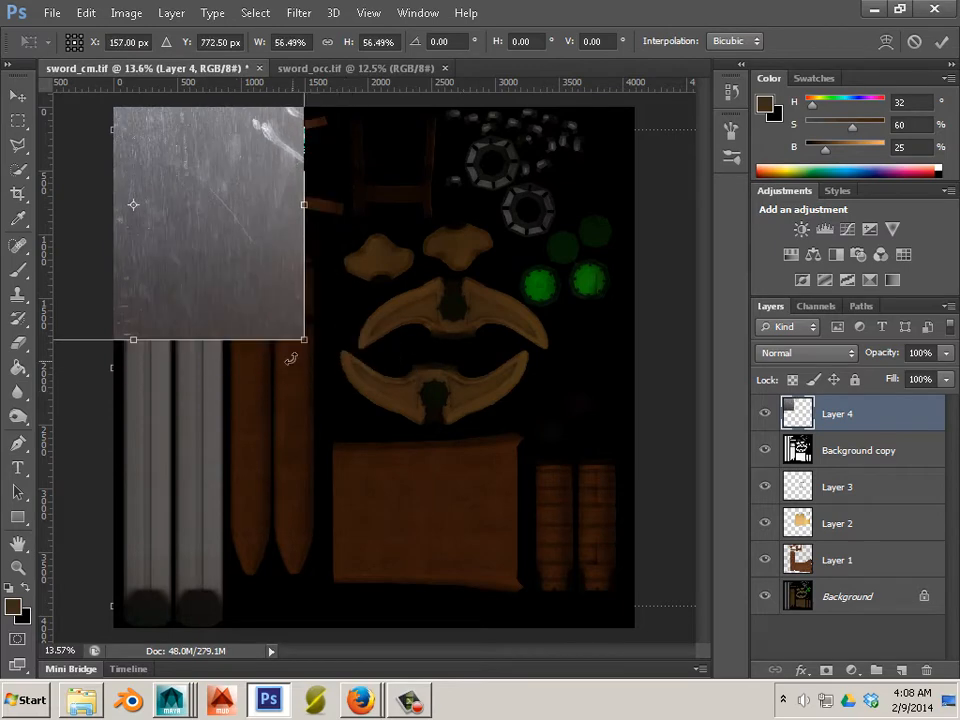
left_click_drag(246, 309, 313, 326)
left_click_drag(412, 362, 342, 308)
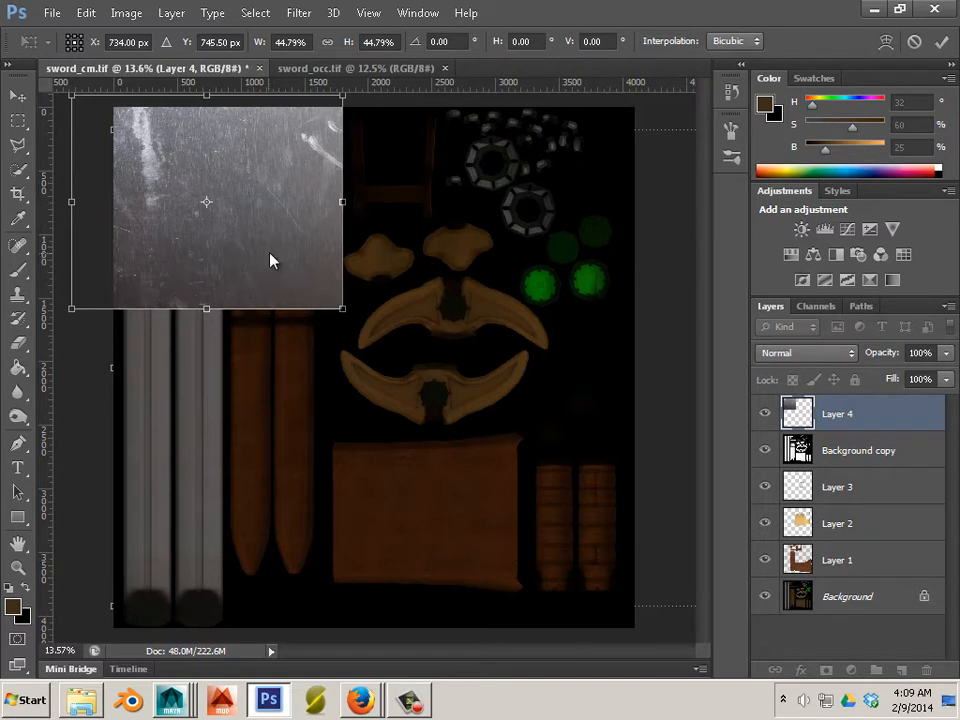
left_click_drag(206, 202, 248, 396)
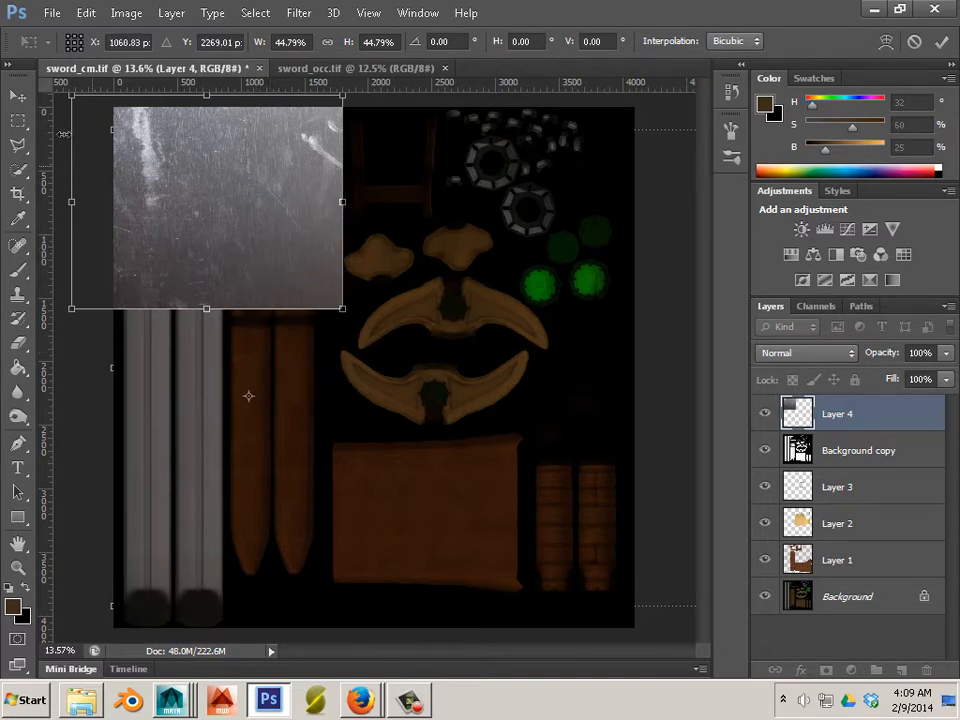
left_click(22, 100)
key("Return")
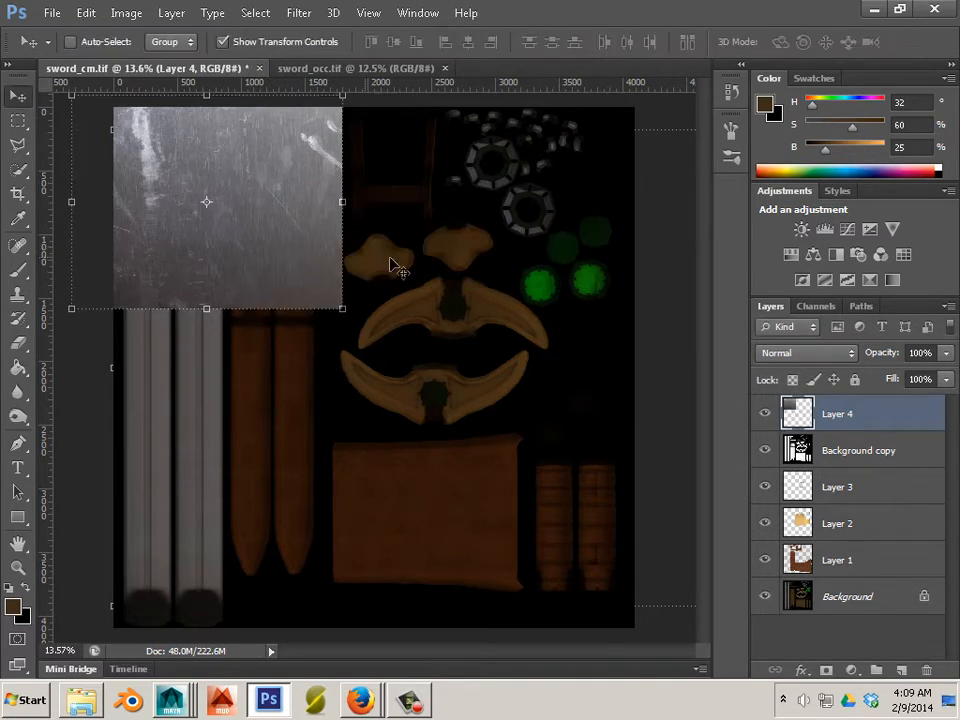
left_click_drag(260, 243, 197, 392)
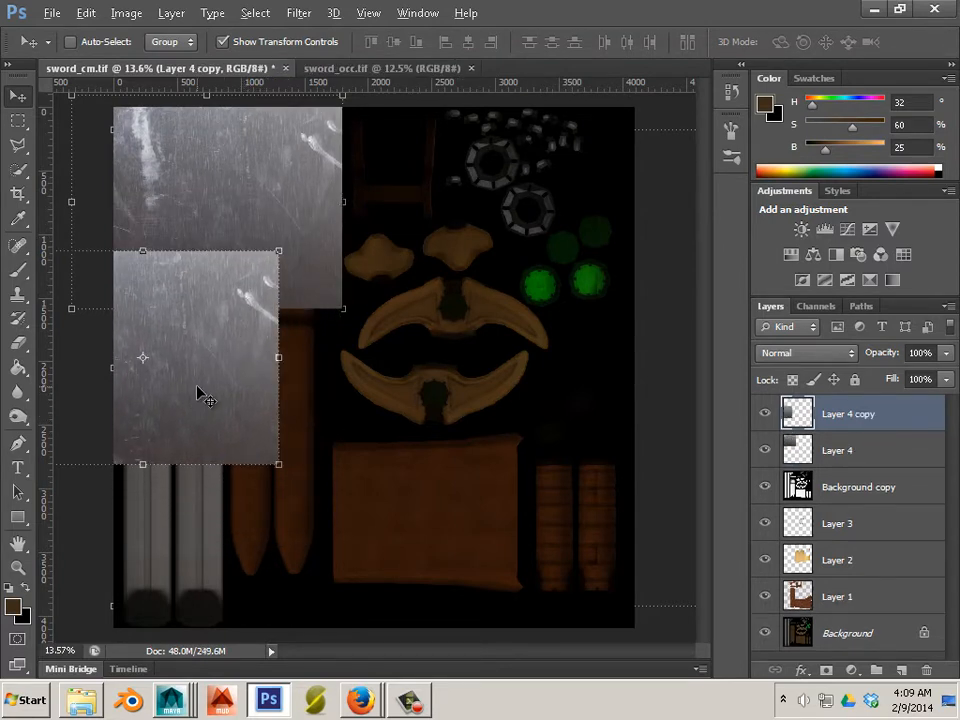
Step: Set the Eraser to the rough 17 px brush tip and show its Shape Dynamics settings
left_click(18, 344)
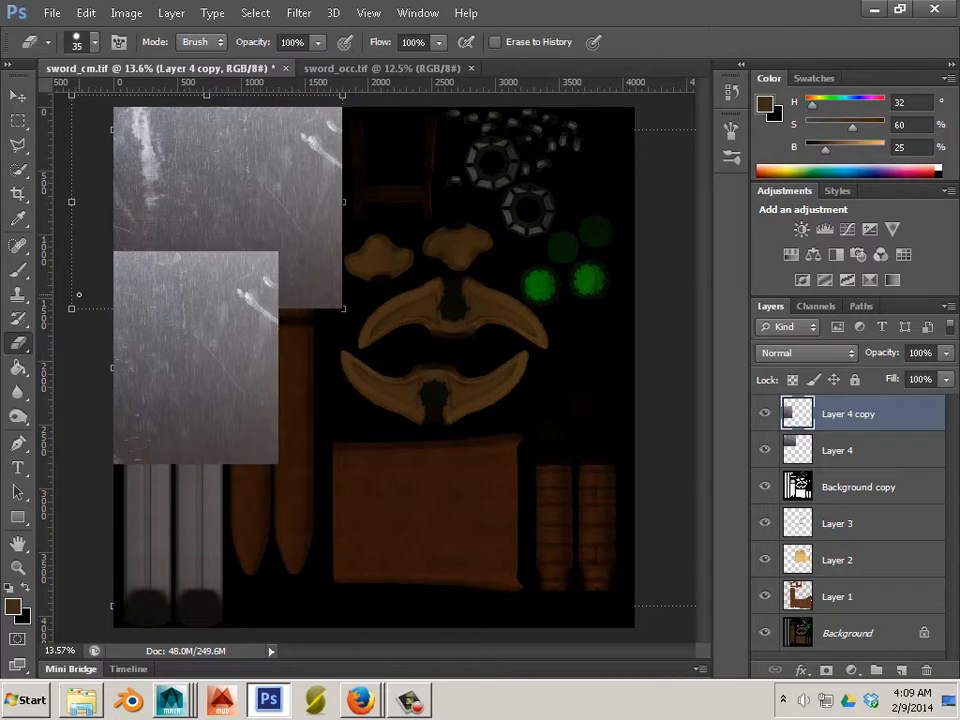
left_click(95, 44)
left_click_drag(213, 200, 218, 228)
left_click(190, 225)
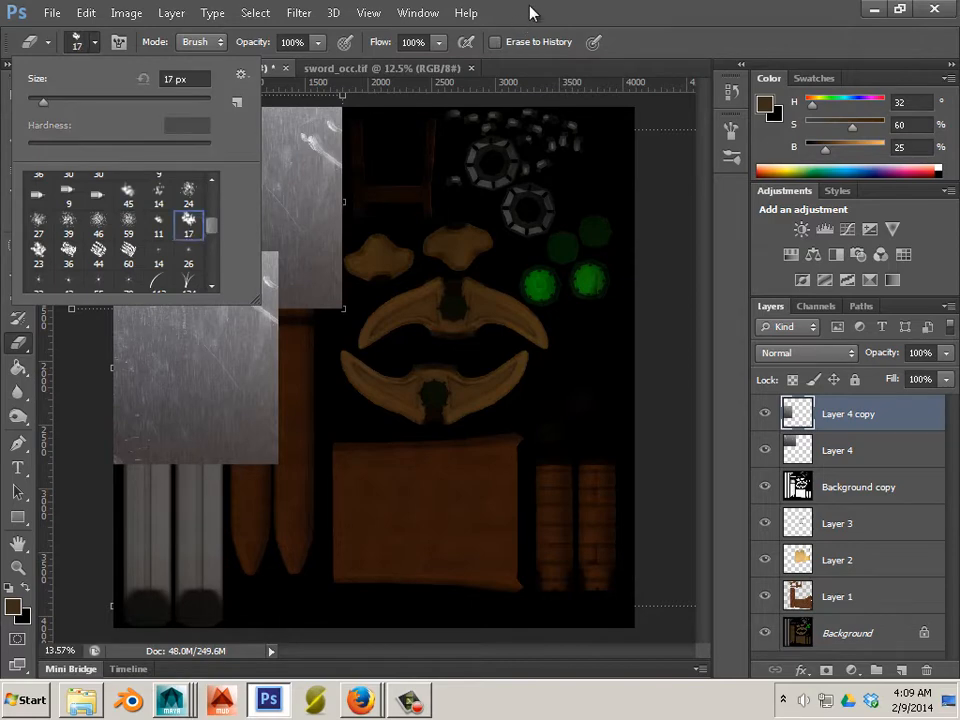
left_click(528, 13)
left_click(434, 16)
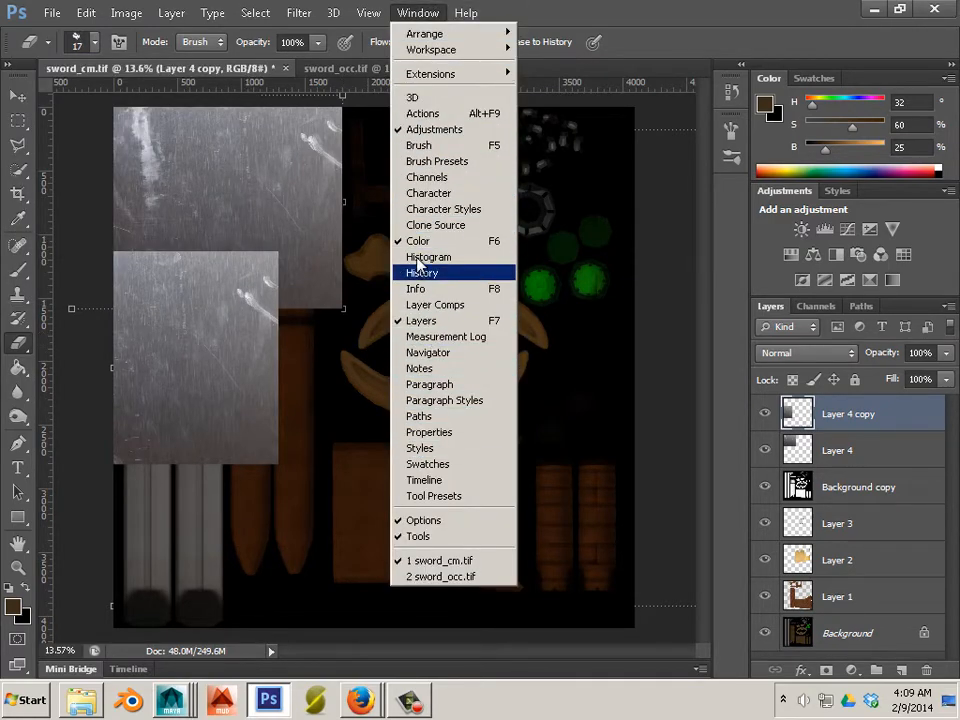
left_click(447, 146)
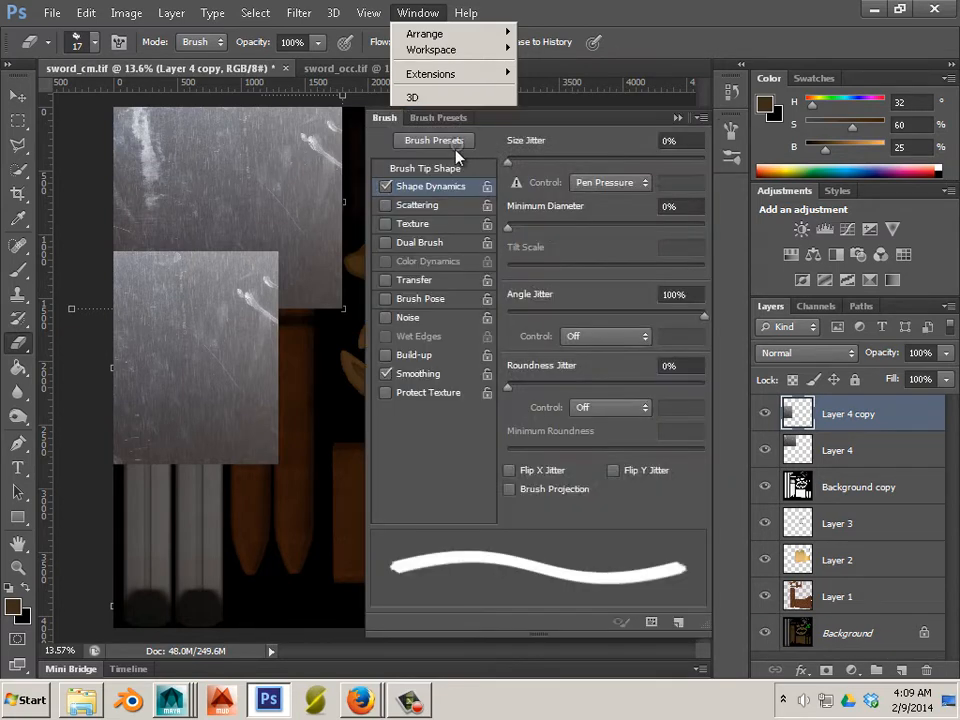
left_click(420, 189)
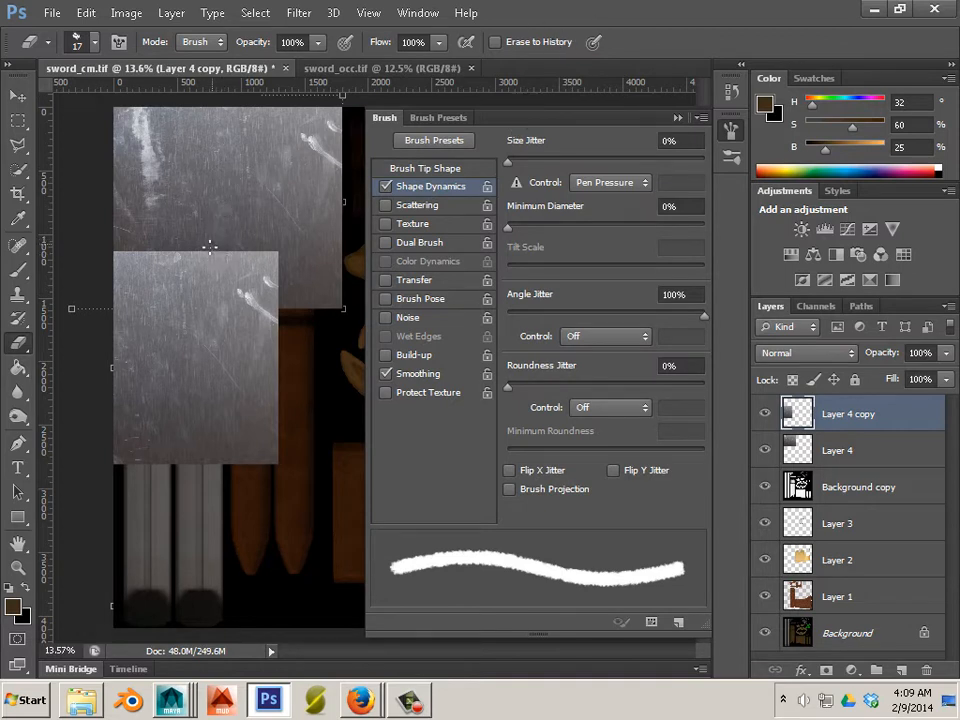
Step: Enlarge the eraser brush to 250 px
key("bracketright")
key("bracketright")
key("bracketright")
key("bracketright")
key("bracketright")
key("bracketright")
key("bracketright")
key("bracketright")
key("bracketright")
key("bracketright")
key("bracketright")
key("bracketright")
key("bracketright")
key("bracketright")
key("bracketright")
key("bracketright")
key("bracketright")
key("bracketright")
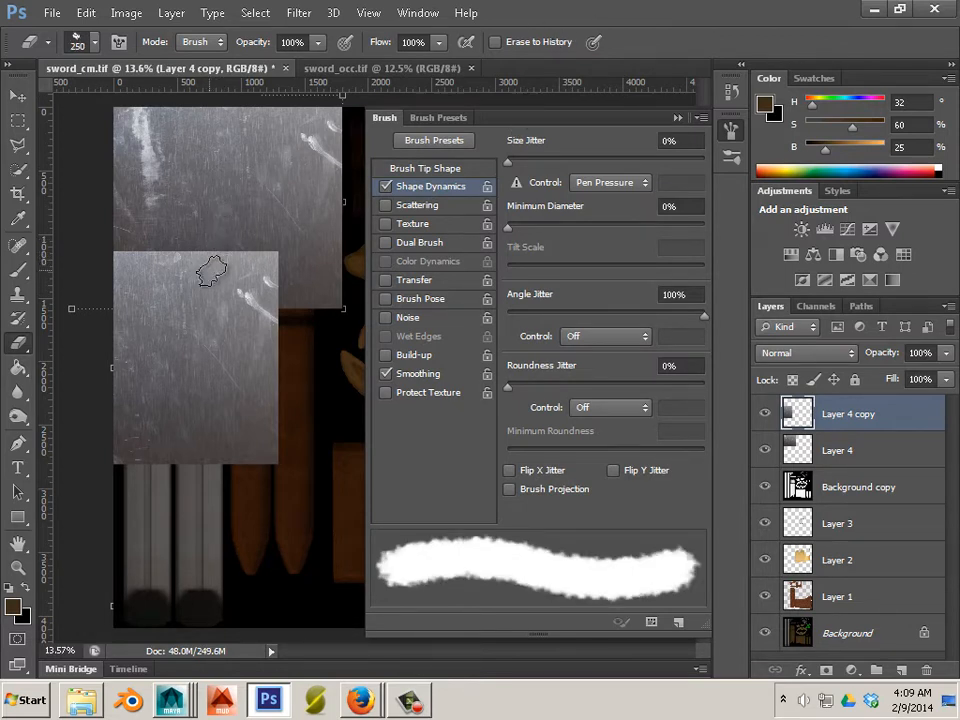
Step: Enlarge the eraser to 700 px and roughly erase the upper edge of the duplicated metal piece
key("bracketright")
key("bracketright")
key("bracketright")
mouse_move(296, 279)
left_mouse_down()
mouse_move(267, 245)
mouse_move(224, 235)
mouse_move(133, 251)
mouse_move(188, 247)
mouse_move(268, 267)
left_mouse_up()
Step: Move the erased metal piece further up the blades and place two overlapping duplicates below it, down to the canvas's lower edge
left_click(18, 95)
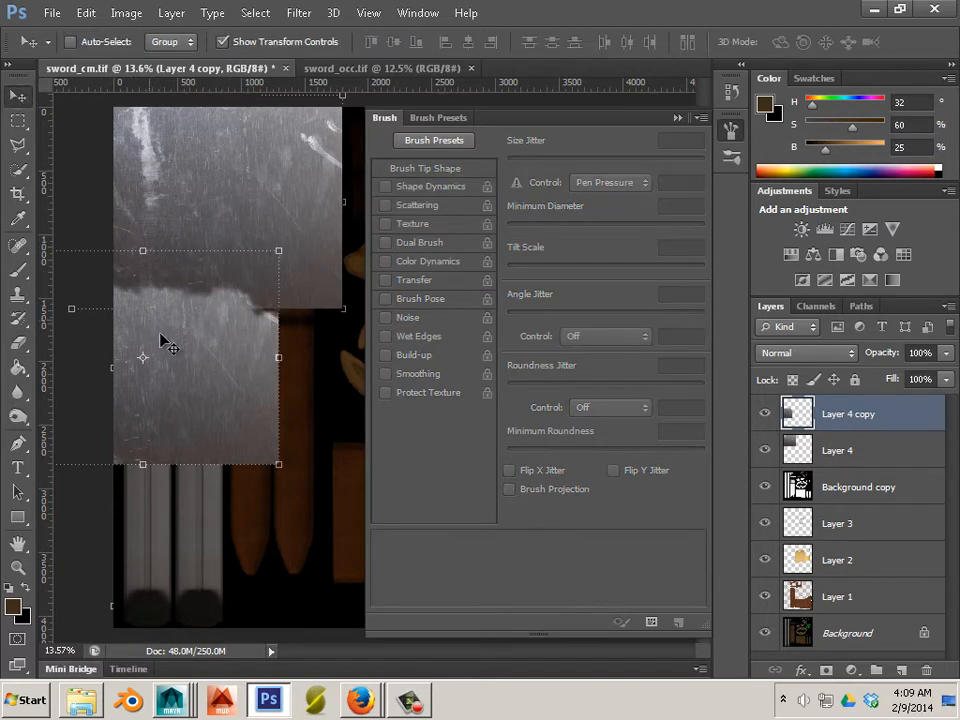
mouse_move(163, 339)
left_mouse_down()
mouse_move(185, 327)
mouse_move(189, 272)
left_mouse_up()
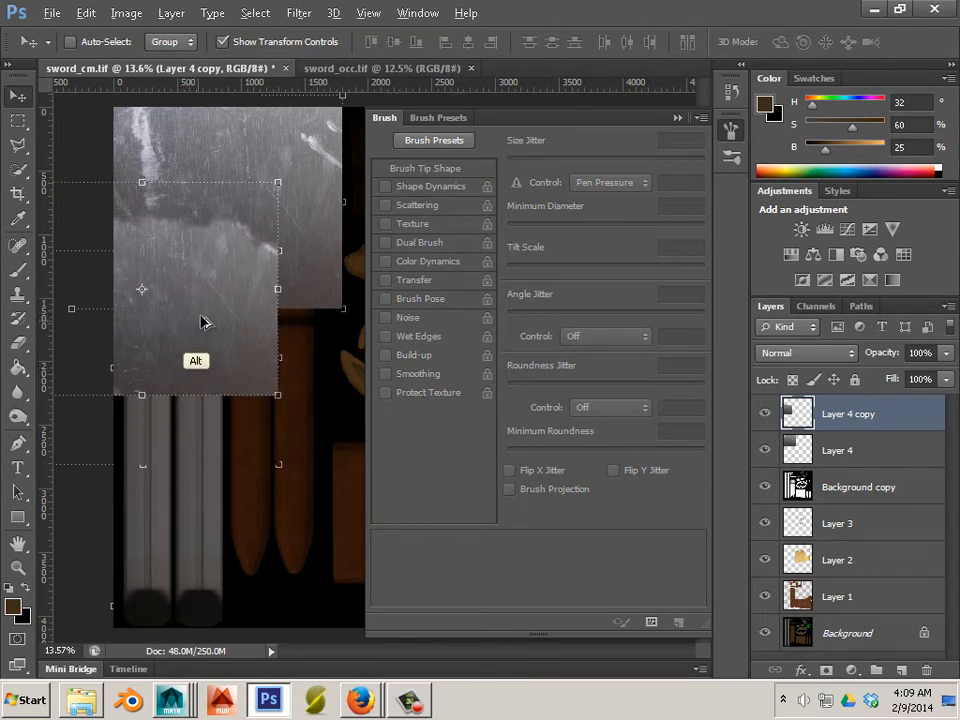
left_click_drag(203, 321, 215, 577, "alt")
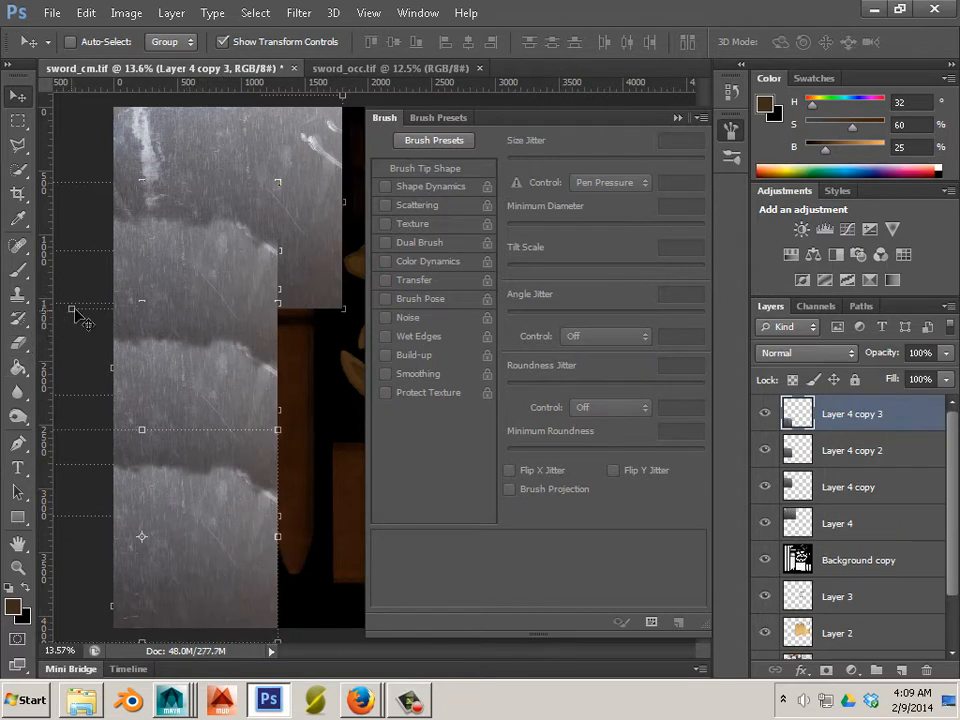
Step: Merge the three duplicated metal pieces down into Layer 4
key("ctrl+alt+z")
key("ctrl+alt+z")
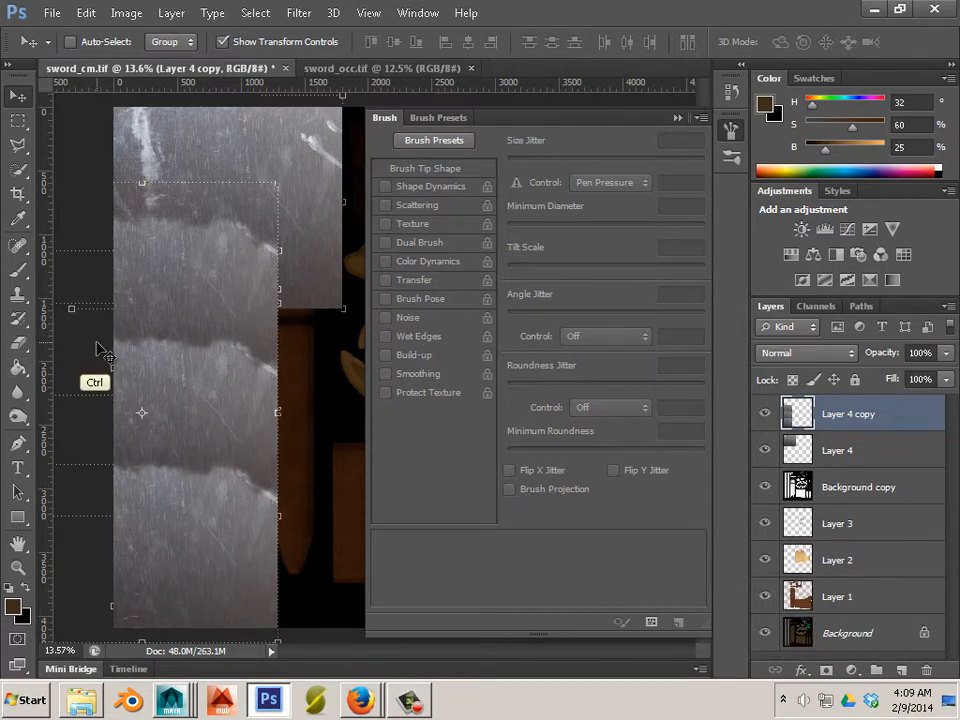
key("ctrl+alt+z")
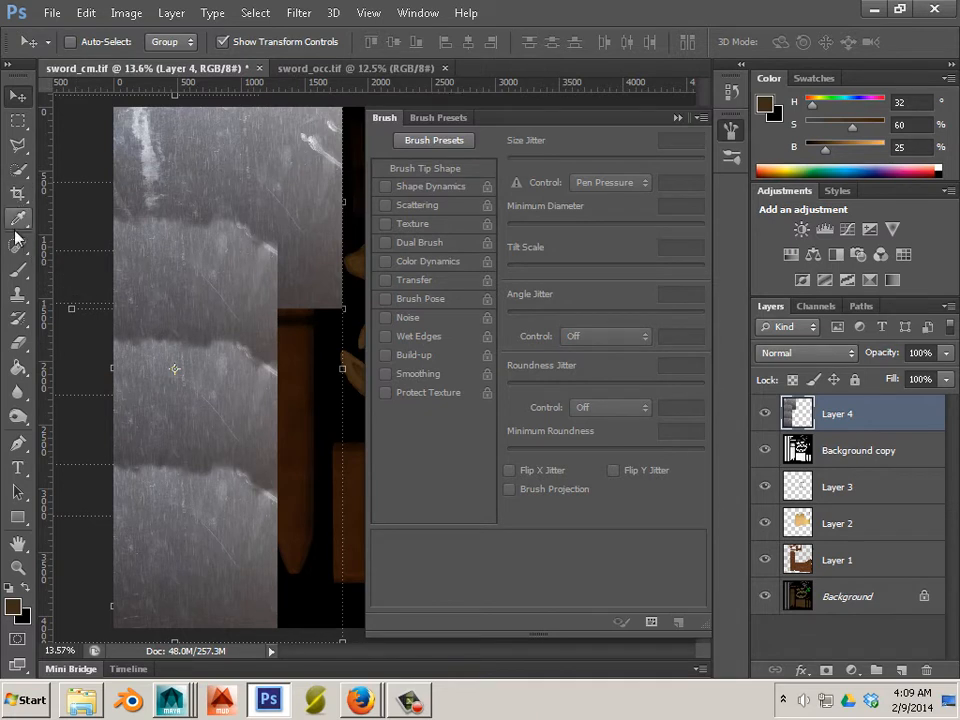
Step: Patch the uppermost seam in the metal texture with cleaner metal from just above it, using the Patch Tool
left_click(17, 248)
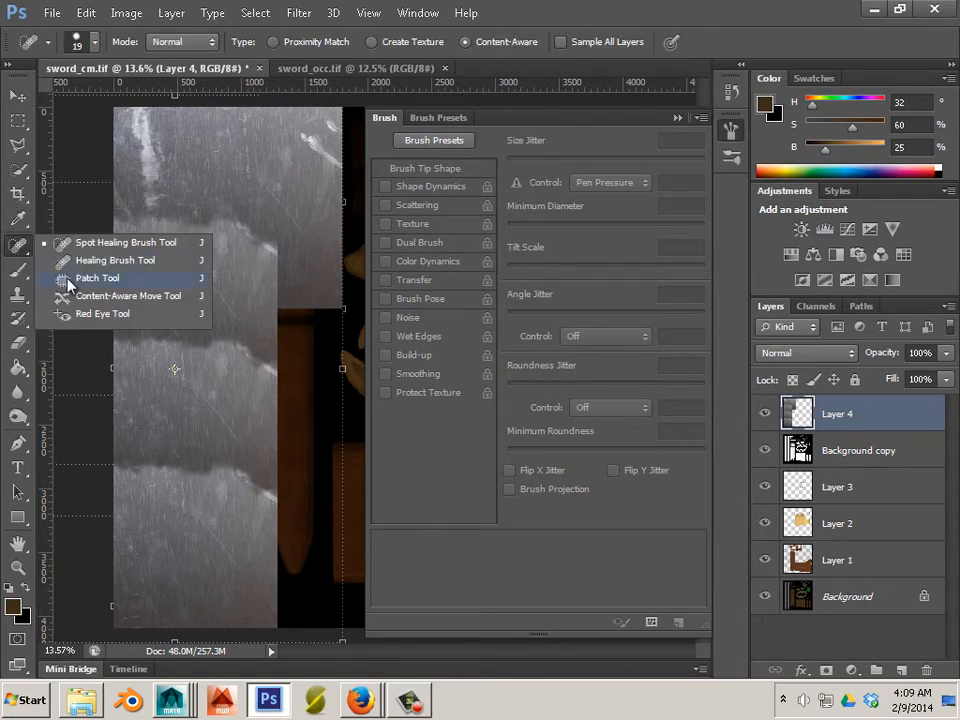
left_click(70, 280)
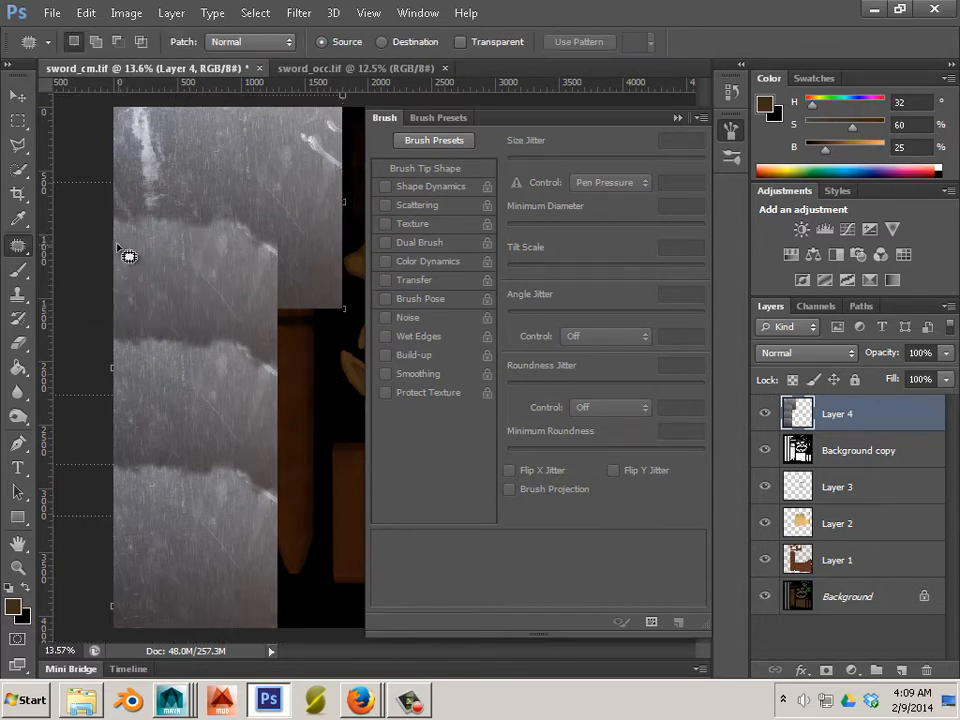
mouse_move(128, 256)
left_mouse_down()
mouse_move(216, 255)
mouse_move(237, 226)
mouse_move(199, 196)
mouse_move(123, 196)
mouse_move(114, 216)
mouse_move(216, 170)
left_mouse_up()
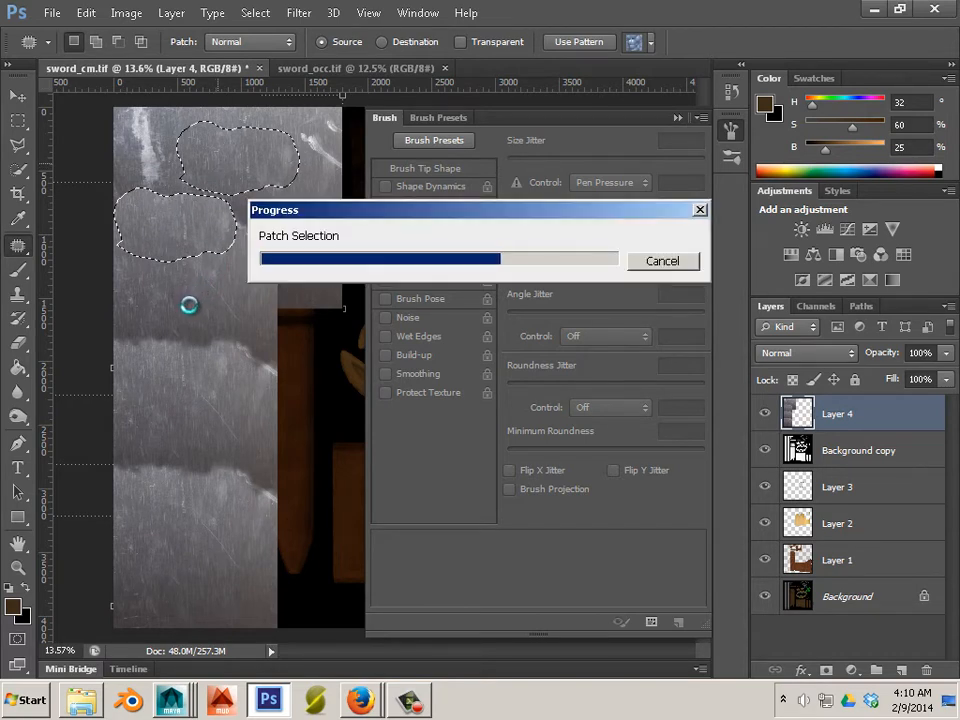
left_click(190, 304)
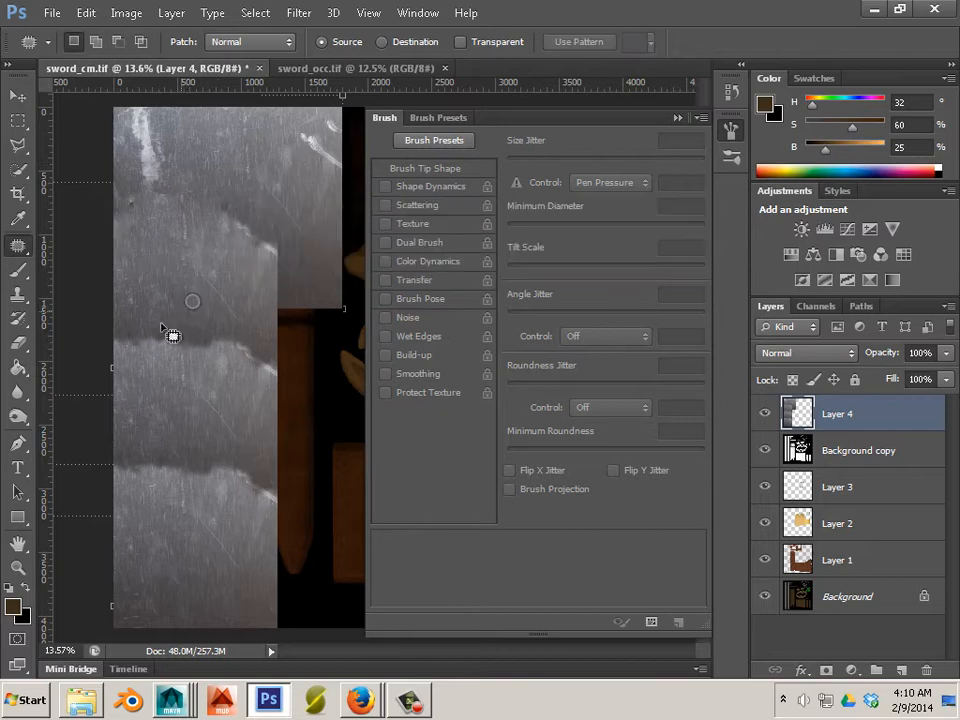
Step: Patch the middle and lowest seams of the metal texture with cleaner areas from higher up the blades
mouse_move(111, 321)
left_mouse_down()
mouse_move(134, 356)
mouse_move(208, 381)
mouse_move(233, 364)
mouse_move(238, 343)
mouse_move(209, 316)
mouse_move(119, 309)
mouse_move(196, 237)
mouse_move(234, 160)
left_mouse_up()
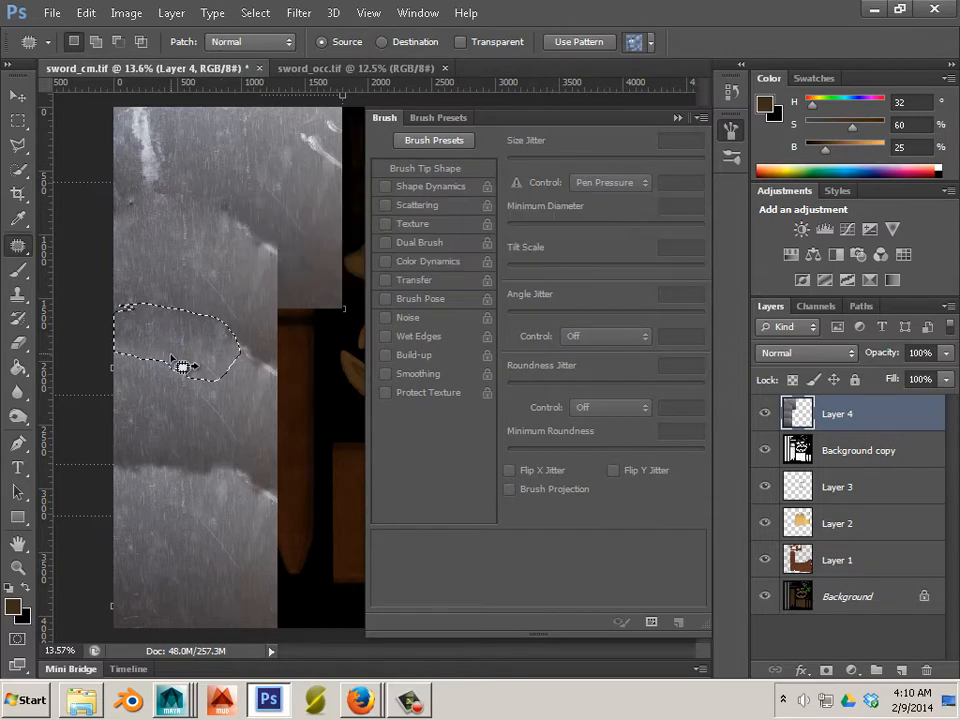
key("ctrl+d")
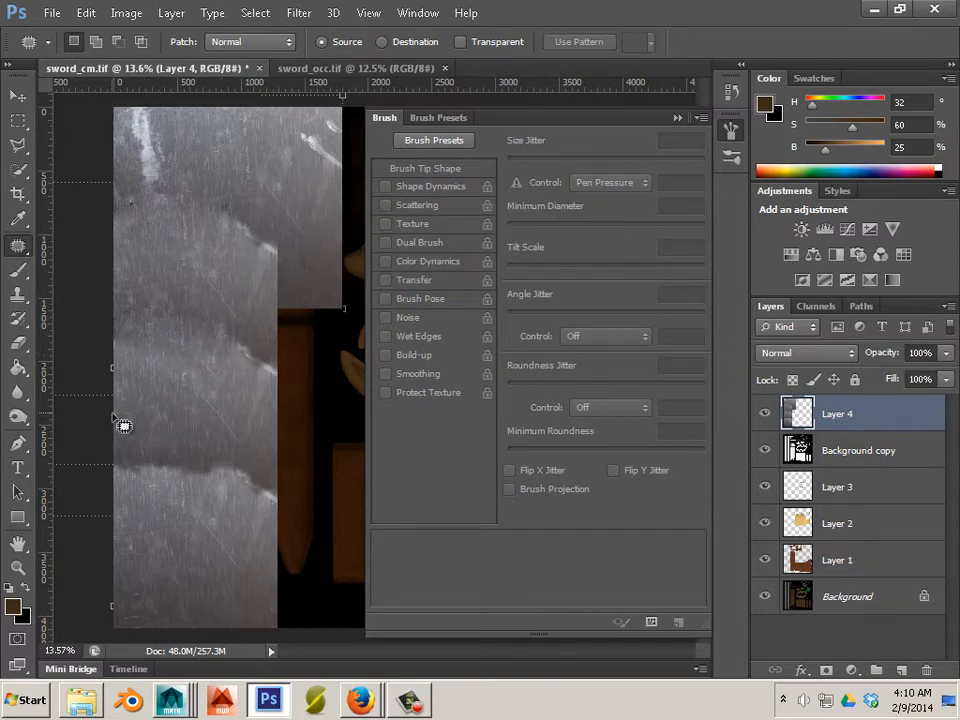
mouse_move(123, 426)
left_mouse_down()
mouse_move(170, 417)
mouse_move(233, 450)
mouse_move(245, 475)
mouse_move(240, 506)
mouse_move(200, 523)
mouse_move(103, 497)
mouse_move(100, 454)
mouse_move(130, 413)
left_mouse_up()
mouse_move(161, 461)
left_mouse_down()
mouse_move(171, 231)
mouse_move(157, 209)
left_mouse_up()
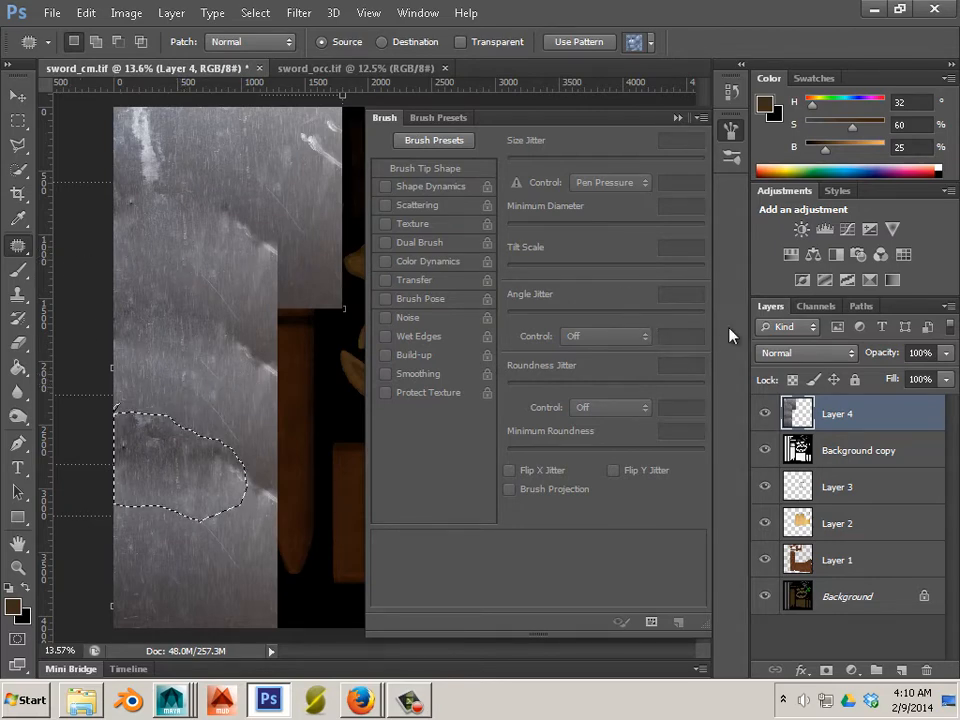
Step: Try the Multiply blend mode on Layer 4, and set it to Overlay instead
left_click(786, 353)
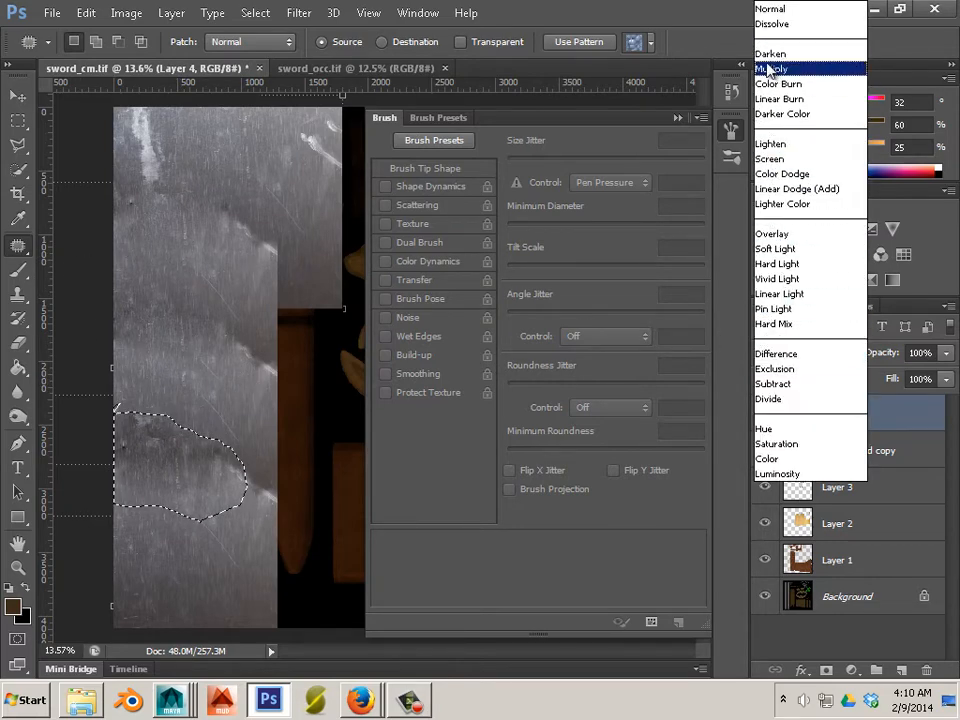
left_click(822, 66)
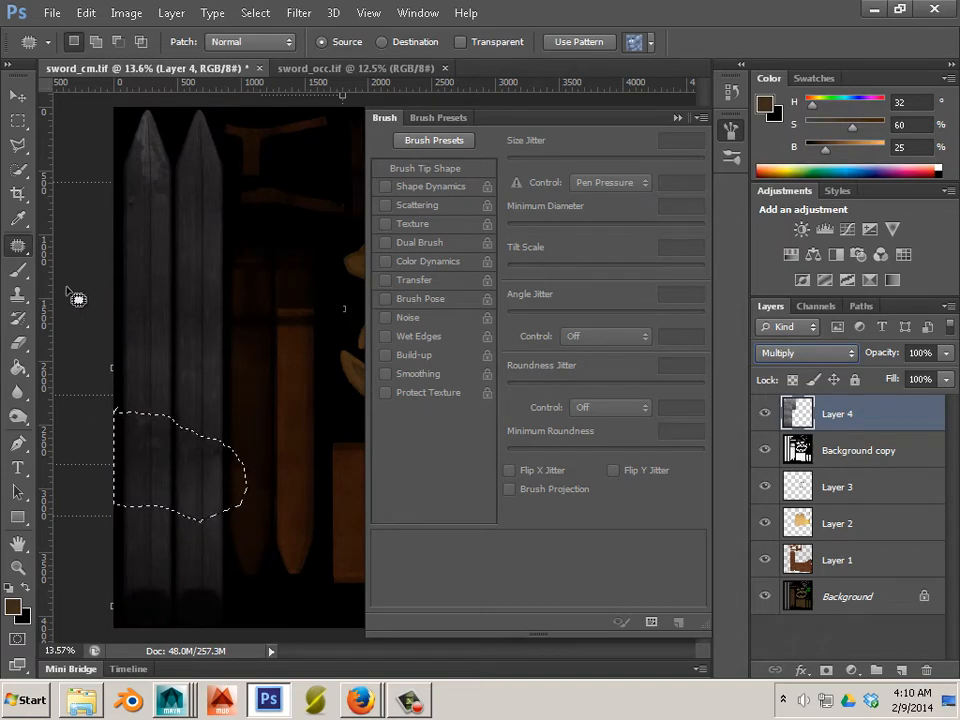
left_click(786, 353)
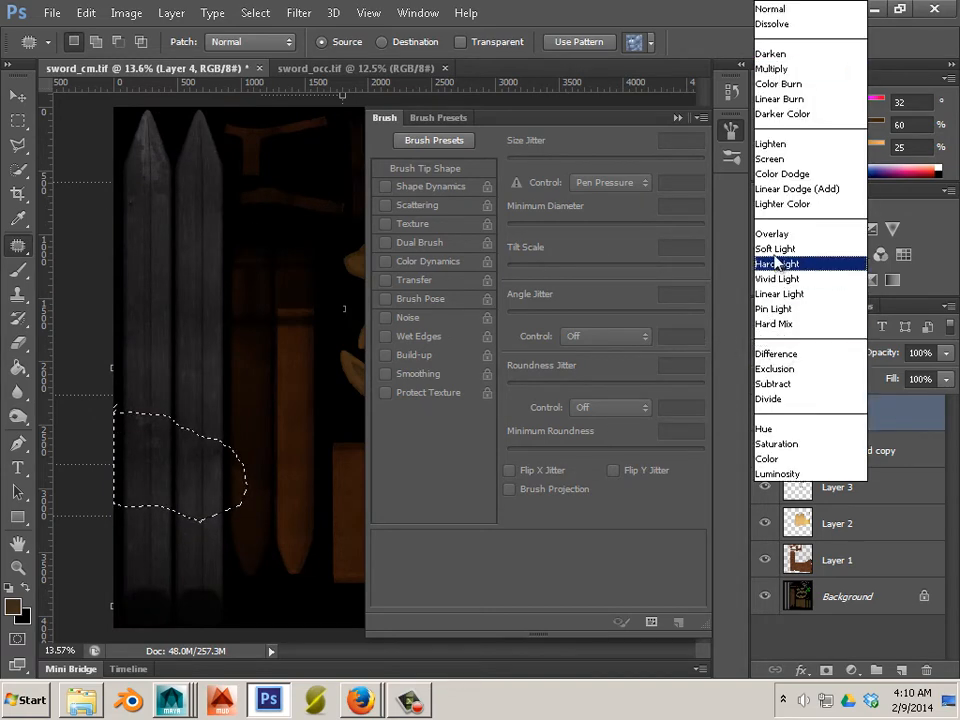
left_click(779, 235)
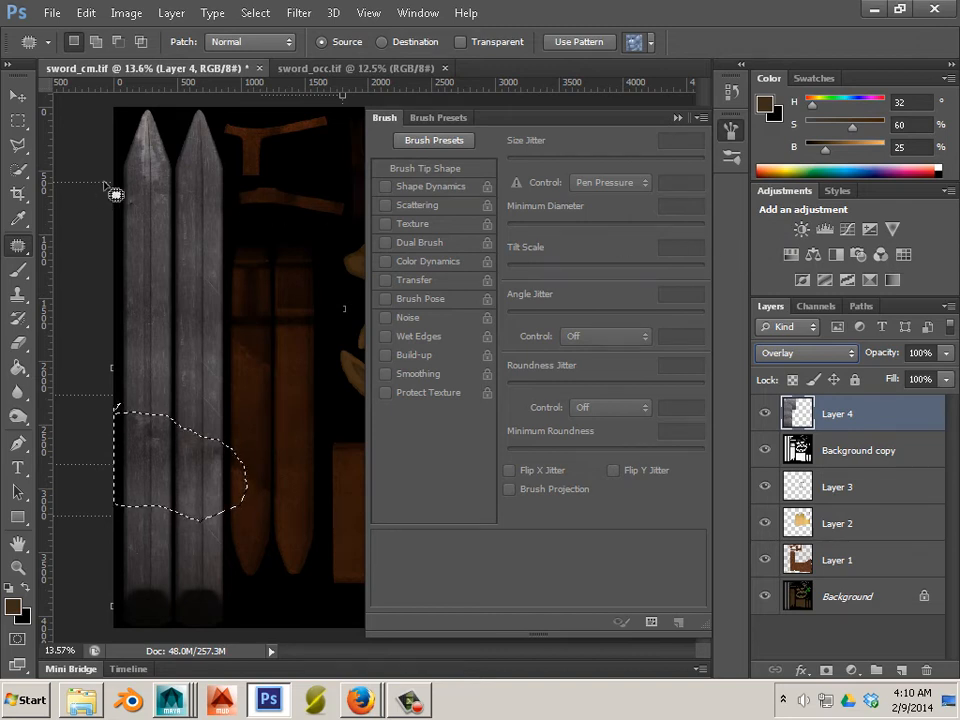
Step: Clear the patch selection and give the Eraser the hard round brush tip with Transfer enabled
left_click(22, 346)
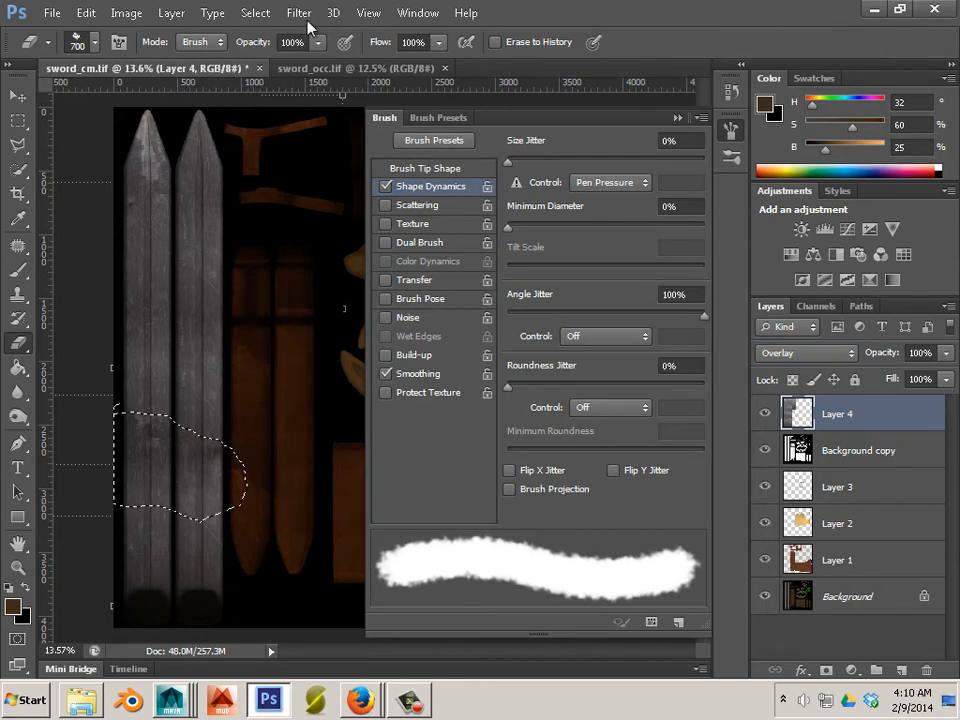
left_click(255, 14)
left_click(264, 47)
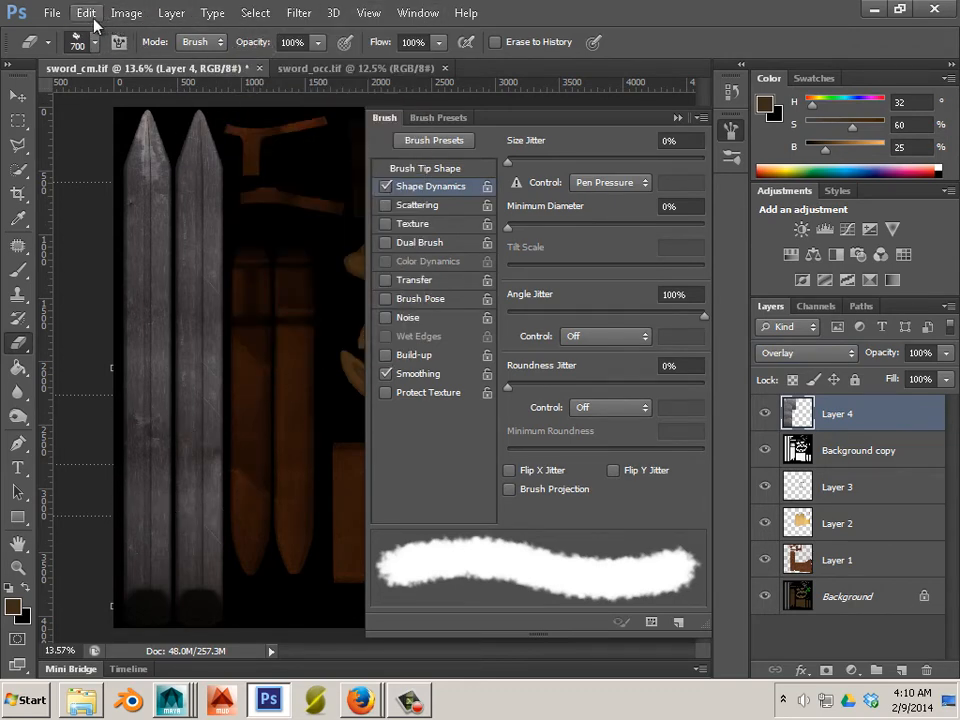
left_click(95, 47)
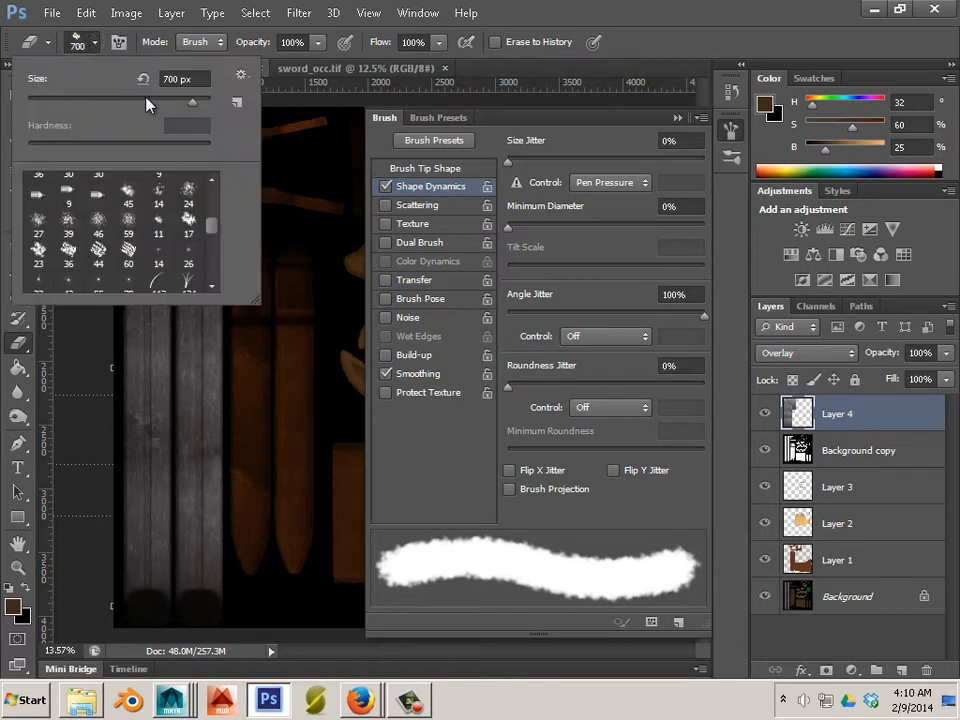
left_click_drag(209, 229, 210, 197)
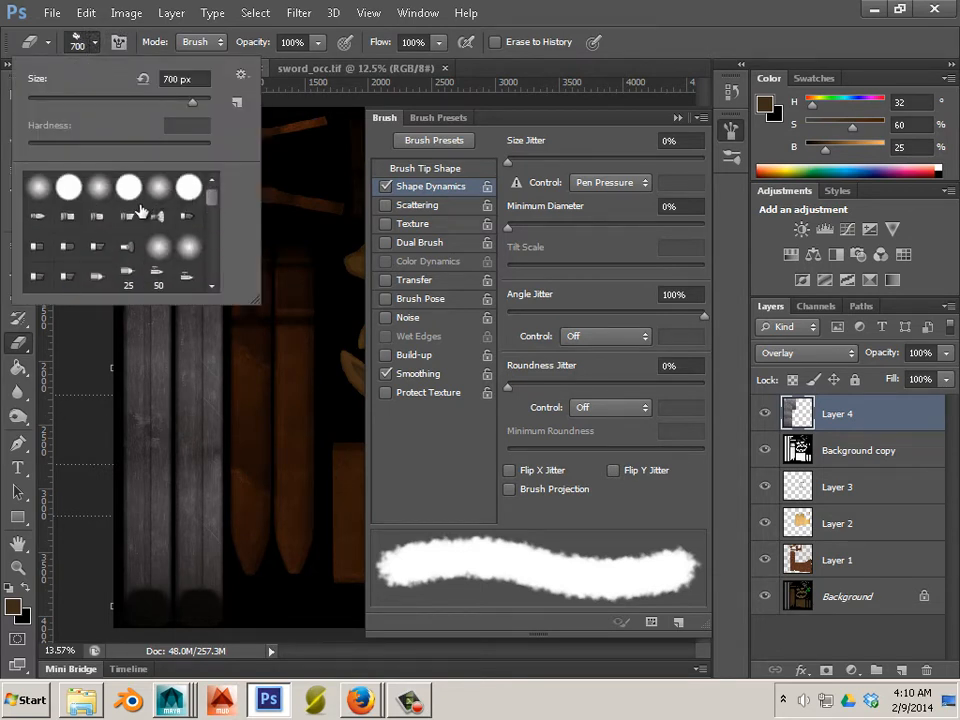
left_click(190, 190)
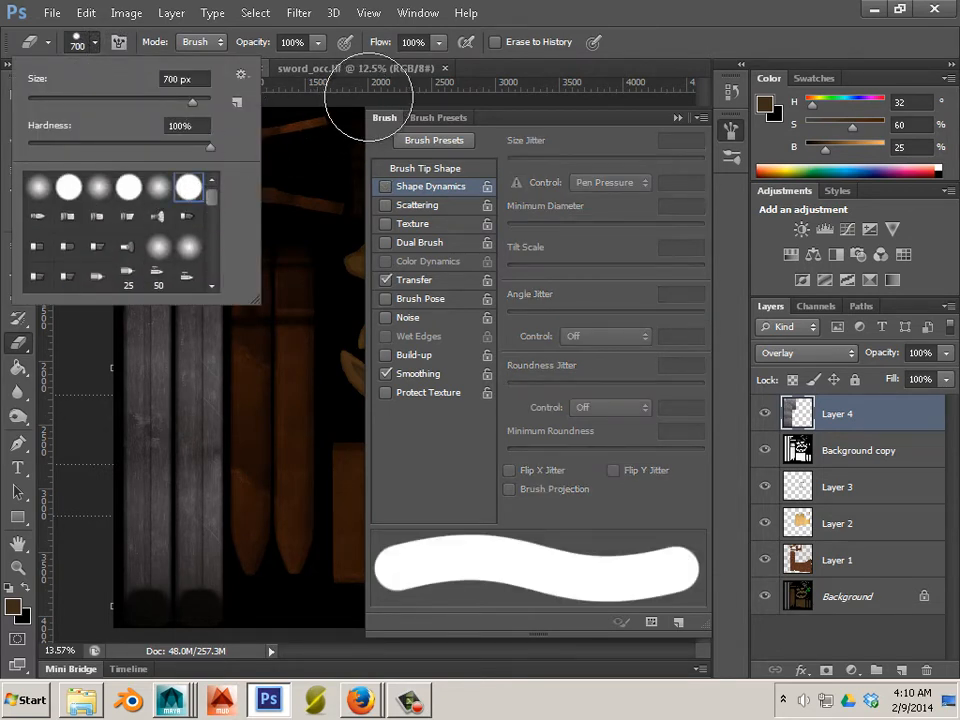
left_click(638, 6)
Step: Erase Layer 4's excess metal from the brown pieces beside the blades with a 600 px eraser, collapsing the brush settings
key("bracketleft")
key("bracketleft")
key("bracketleft")
key("bracketleft")
key("bracketleft")
key("bracketleft")
key("bracketleft")
key("bracketleft")
key("bracketleft")
key("bracketleft")
key("bracketleft")
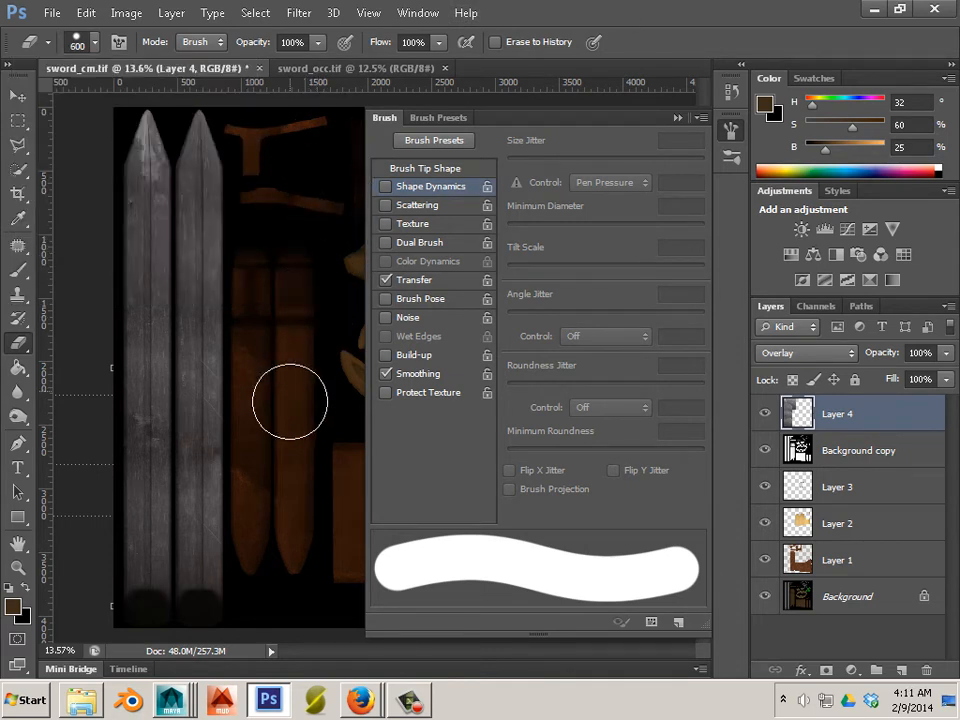
key("bracketright")
key("bracketright")
key("bracketright")
key("bracketright")
key("bracketright")
key("bracketright")
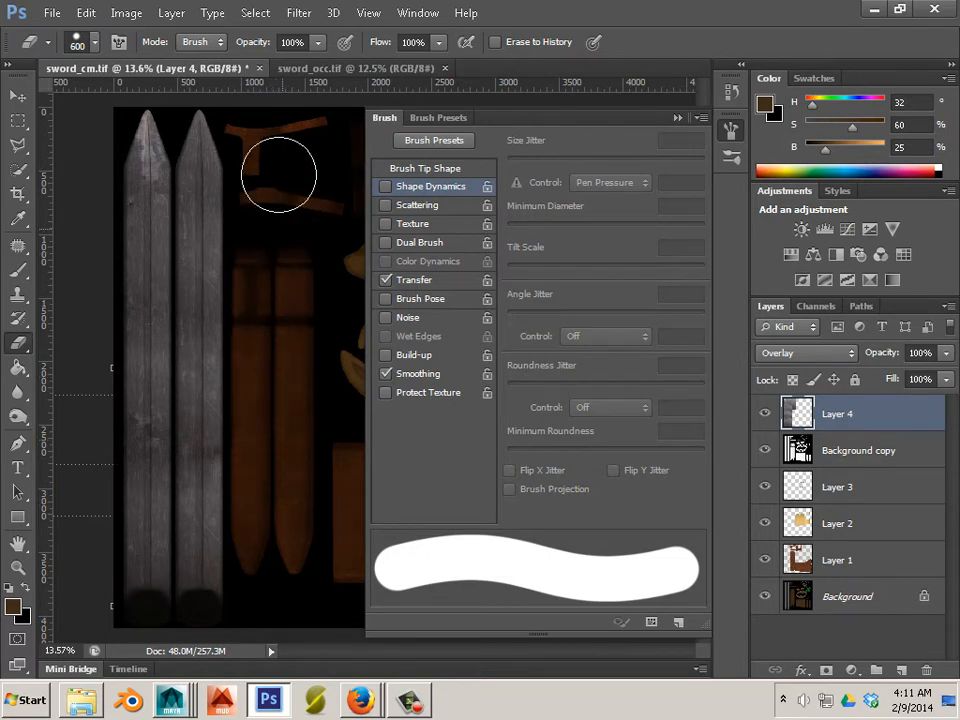
mouse_move(299, 134)
left_mouse_down()
mouse_move(279, 291)
mouse_move(294, 509)
mouse_move(297, 588)
left_mouse_up()
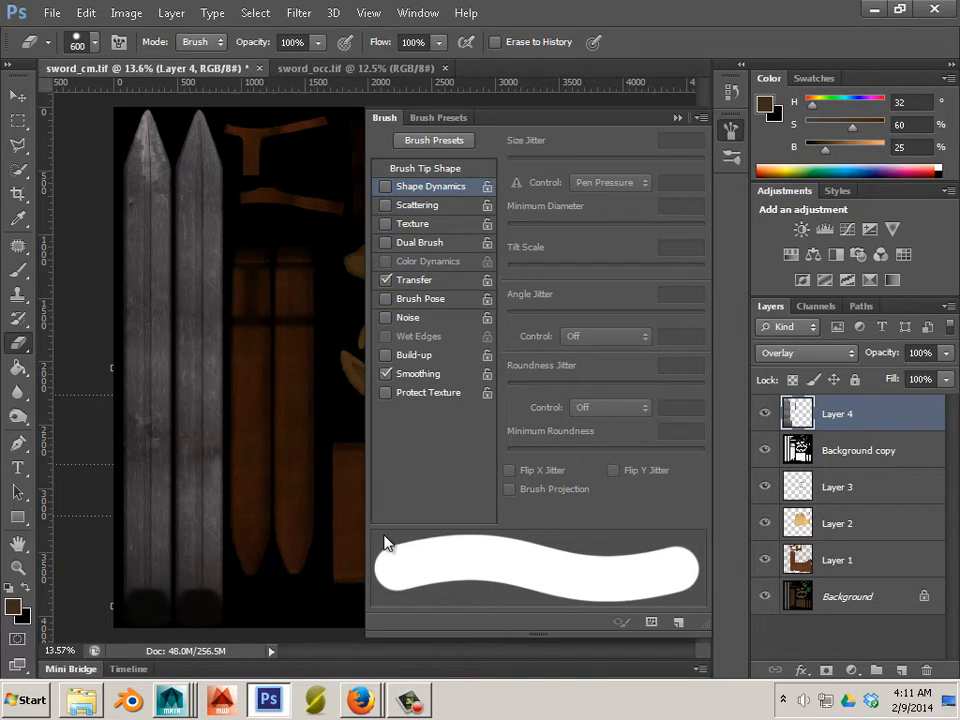
left_click(677, 119)
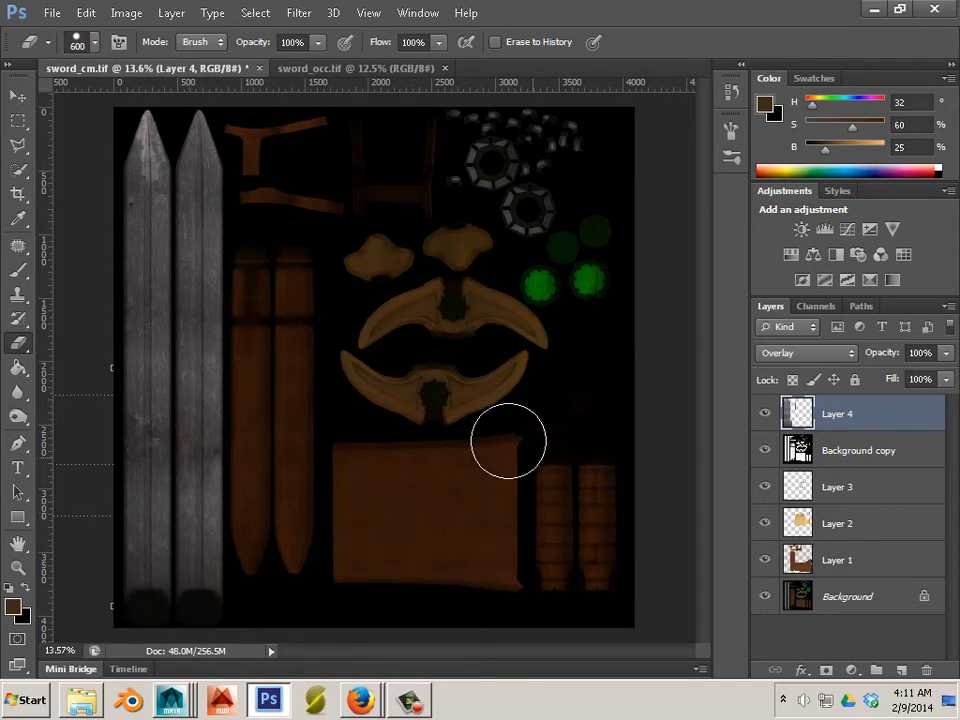
mouse_move(293, 313)
left_mouse_down()
mouse_move(320, 337)
mouse_move(342, 304)
mouse_move(297, 224)
mouse_move(321, 207)
mouse_move(374, 405)
left_mouse_up()
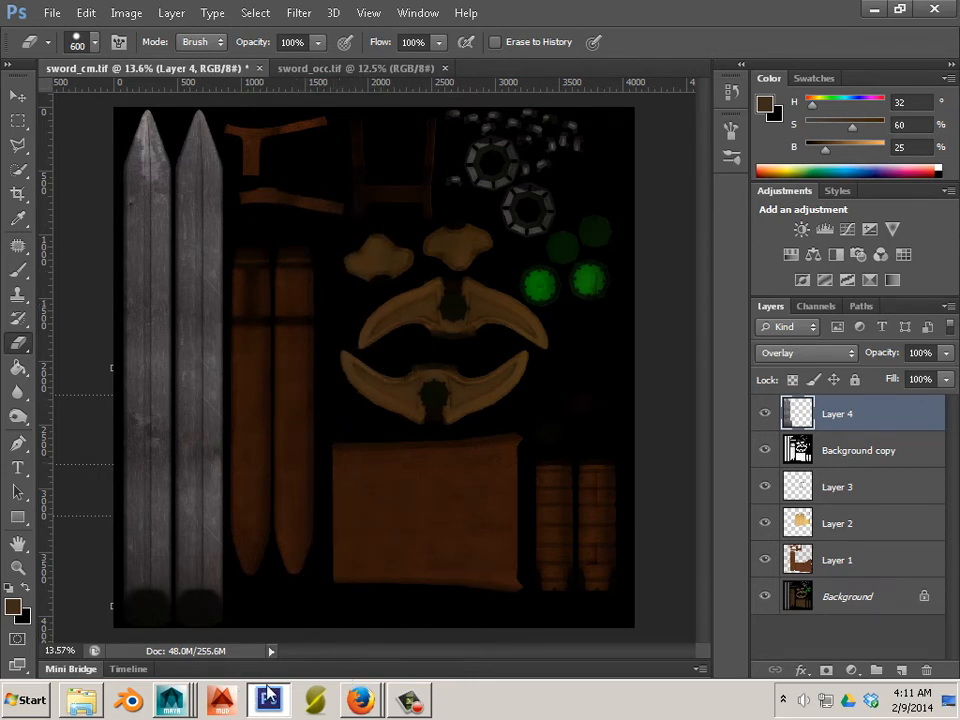
Step: Paste the scratched metal image as a new layer and move it up to cover the canvas's upper edge
left_click(86, 13)
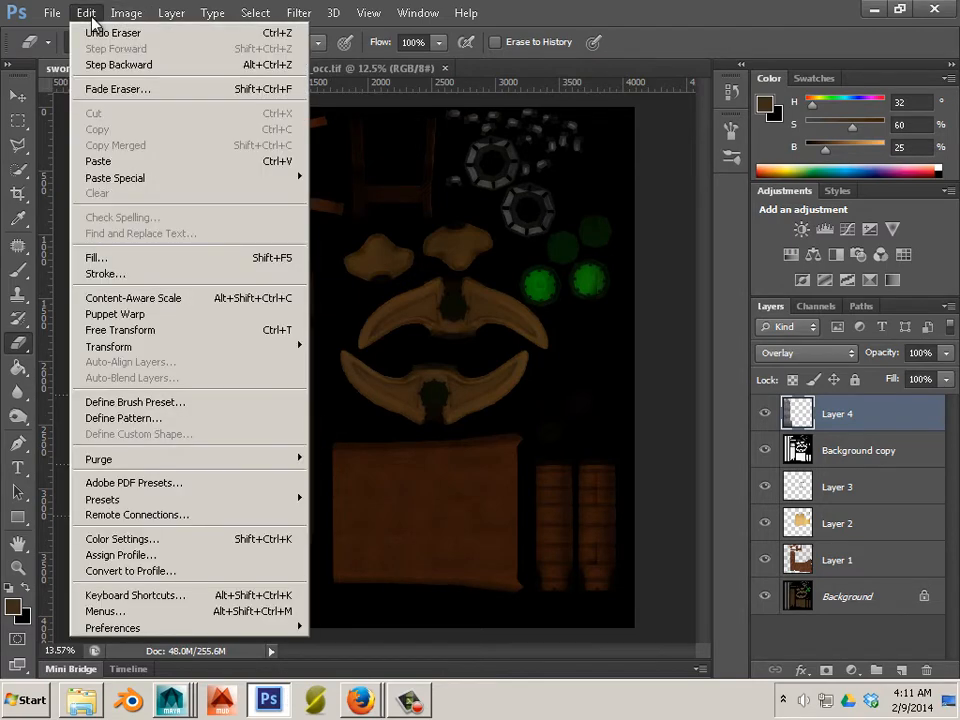
left_click(98, 161)
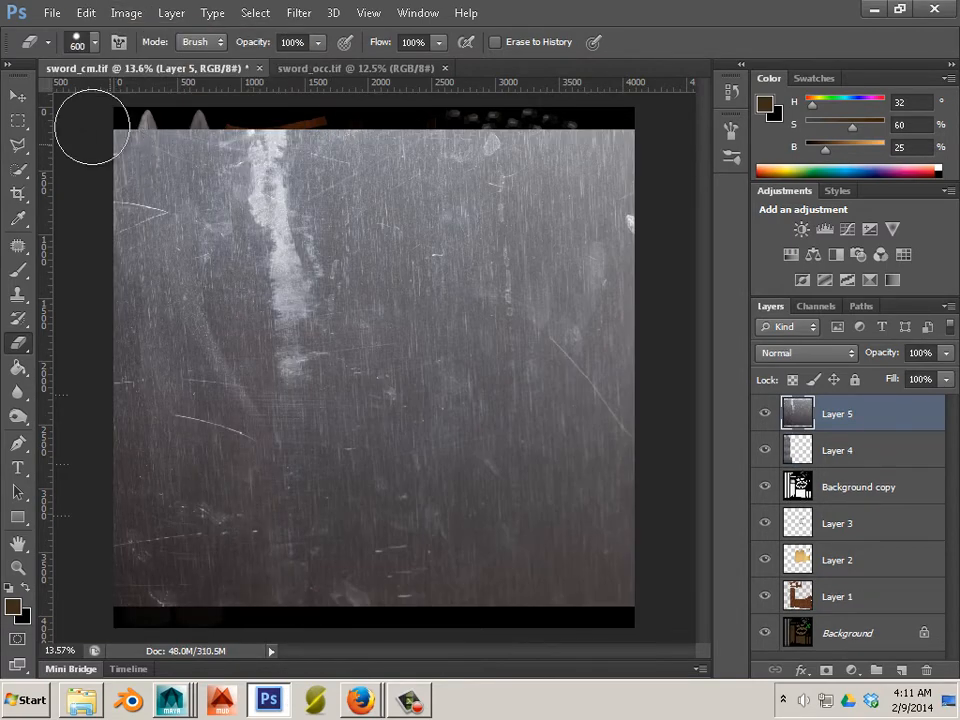
left_click(18, 97)
left_click_drag(251, 214, 249, 176)
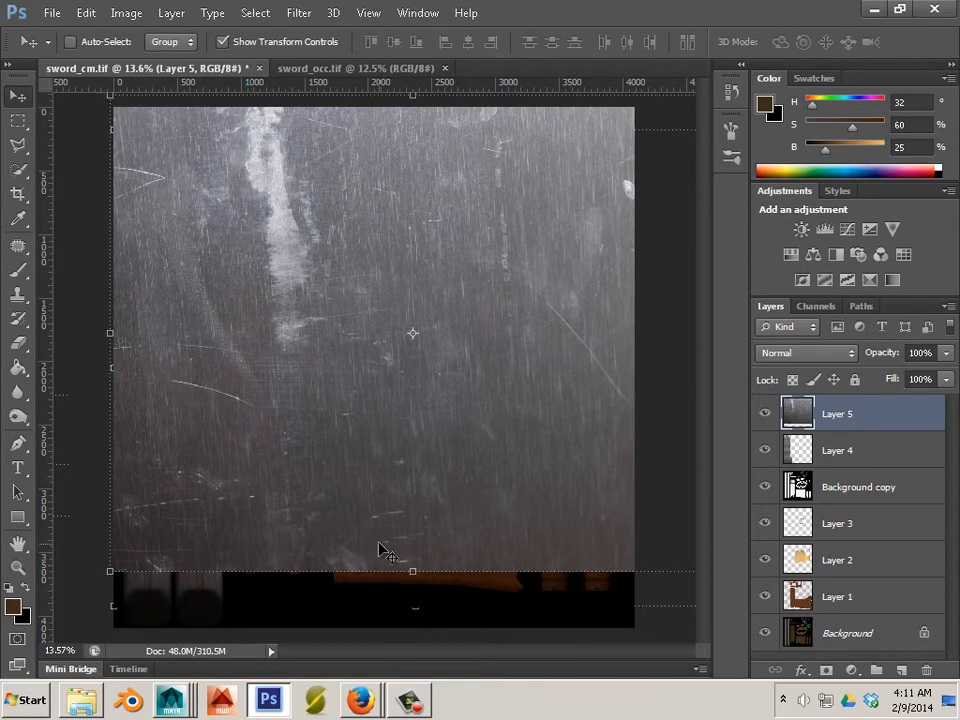
Step: Stretch the pasted metal texture vertically to 115.01% so it reaches the canvas's lower edge, and apply the transformation
left_click_drag(410, 572, 413, 640)
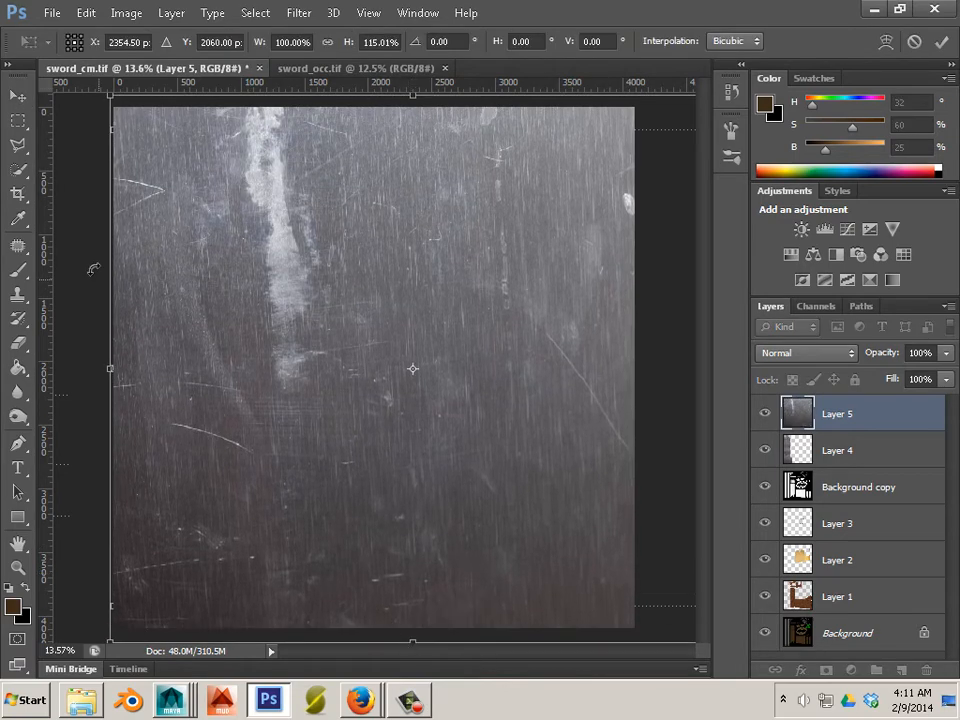
left_click(20, 95)
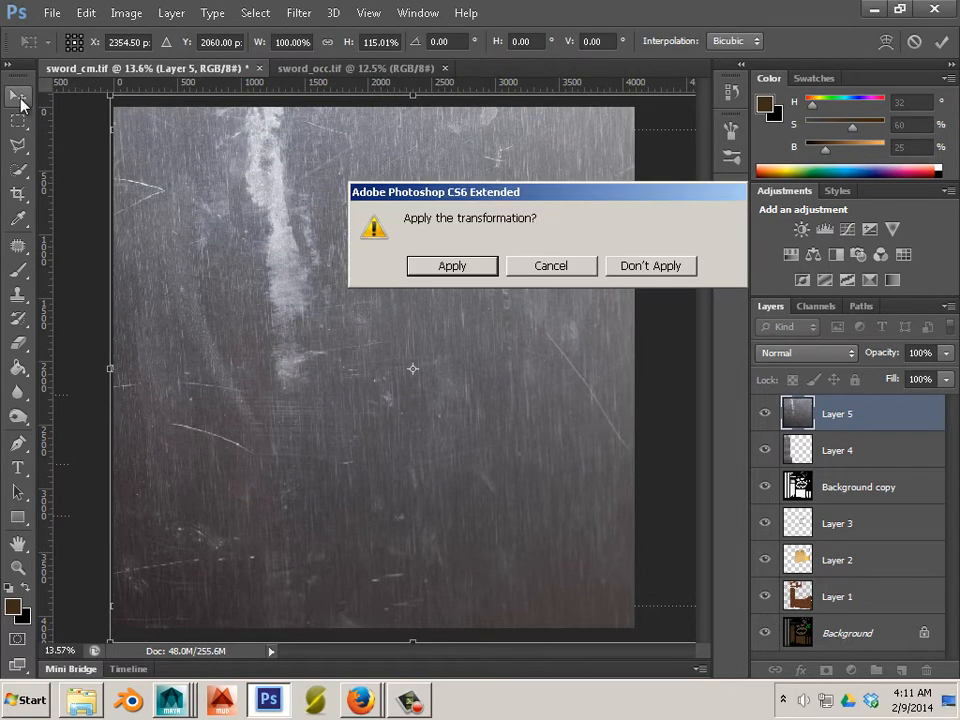
left_click(455, 267)
Step: Try a range of blend modes on Layer 5, including Difference, Divide, Luminosity, Overlay, Darker Color, Color Burn and Darken
left_click(790, 350)
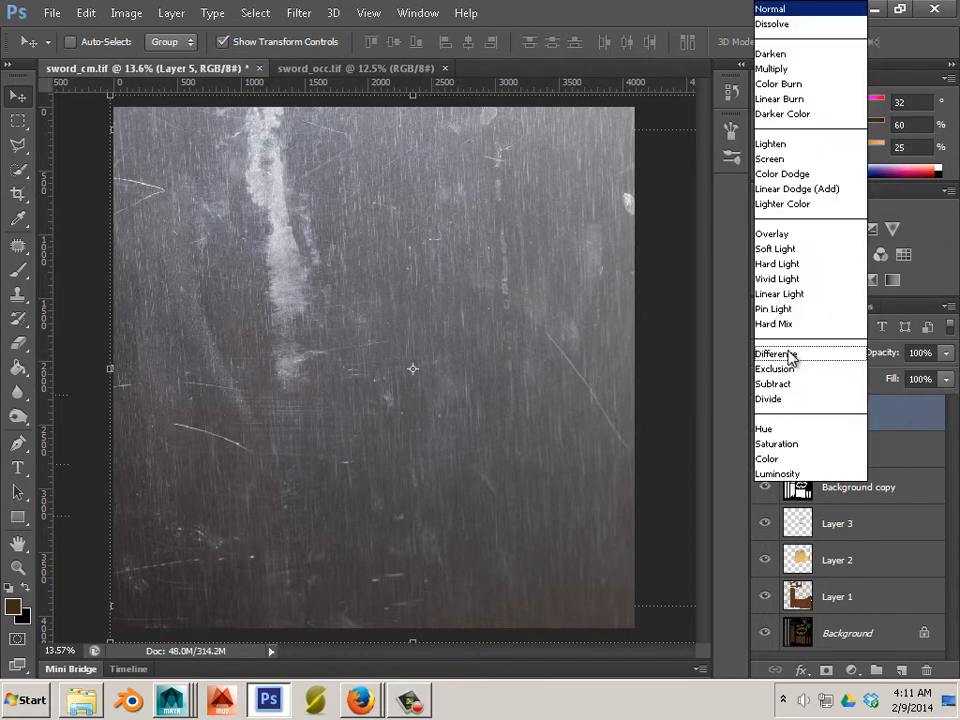
left_click(790, 355)
scroll(790, 355, "down", 3)
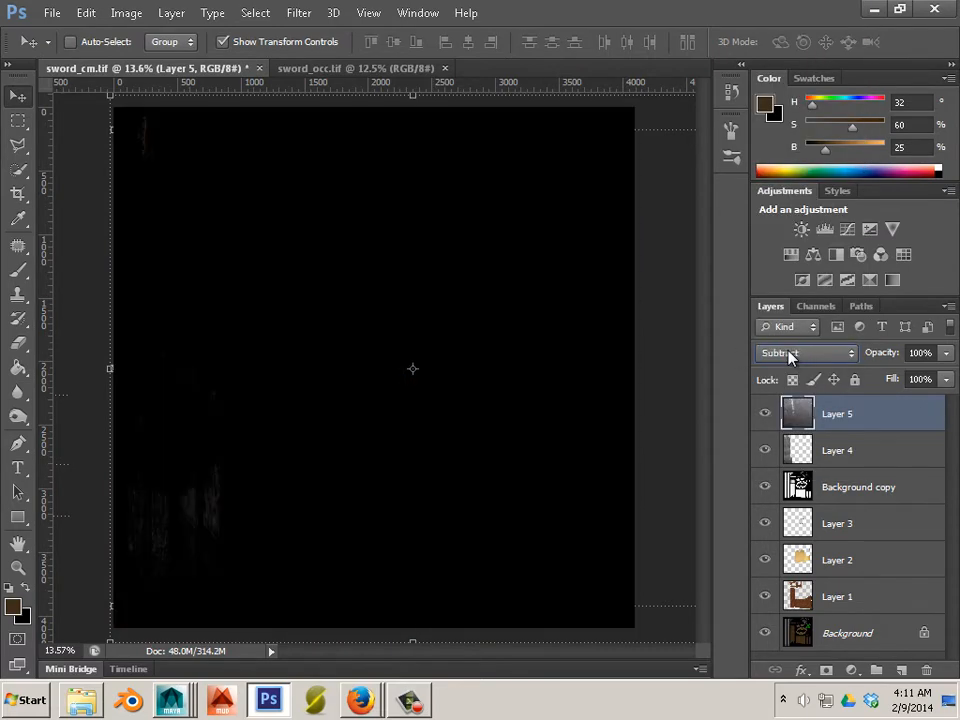
scroll(790, 356, "down", 1)
scroll(790, 356, "up", 1)
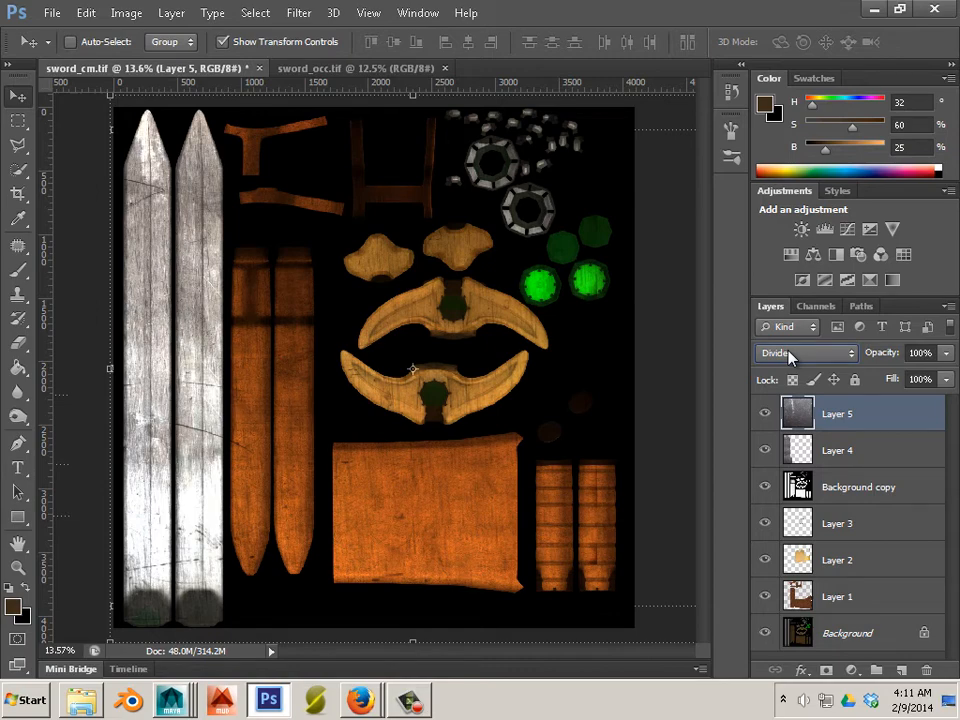
scroll(790, 356, "down", 1)
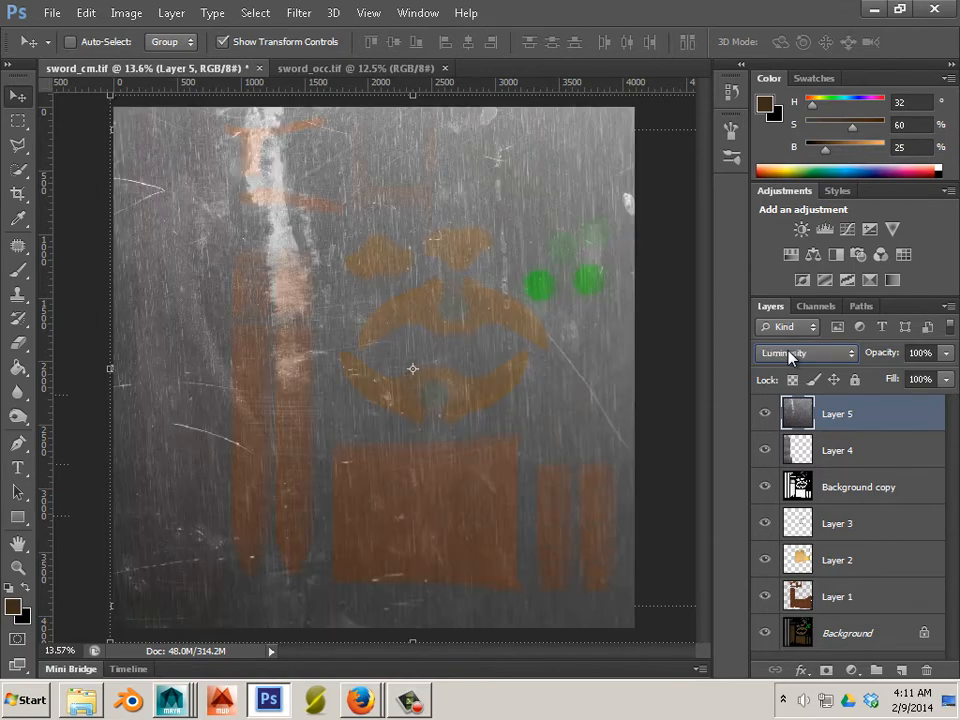
scroll(790, 356, "up", 5)
scroll(790, 356, "up", 5)
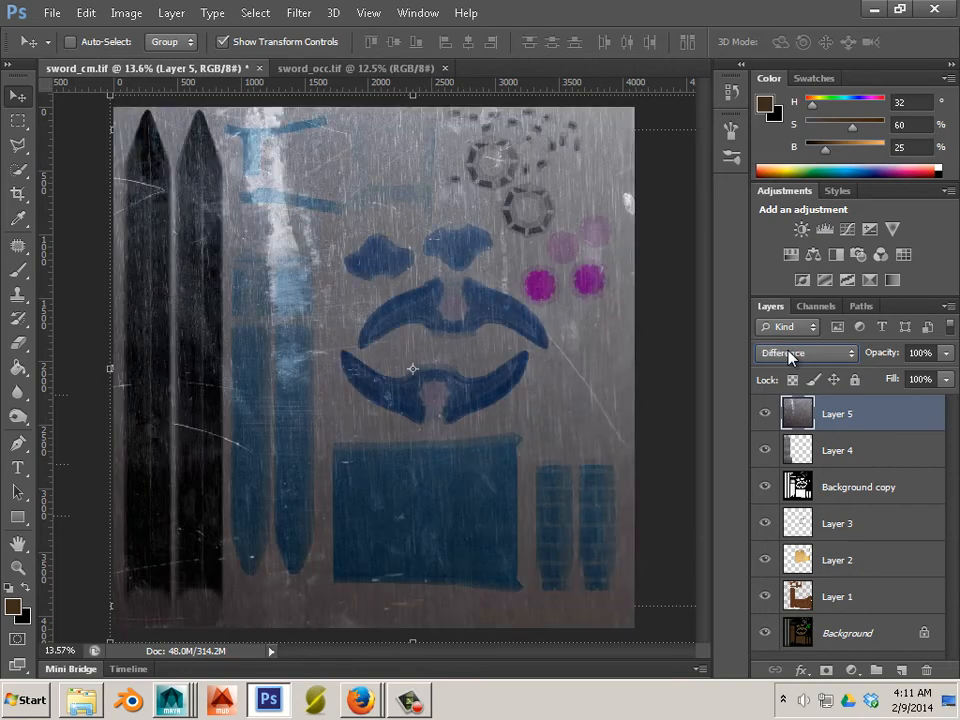
scroll(790, 356, "up", 4)
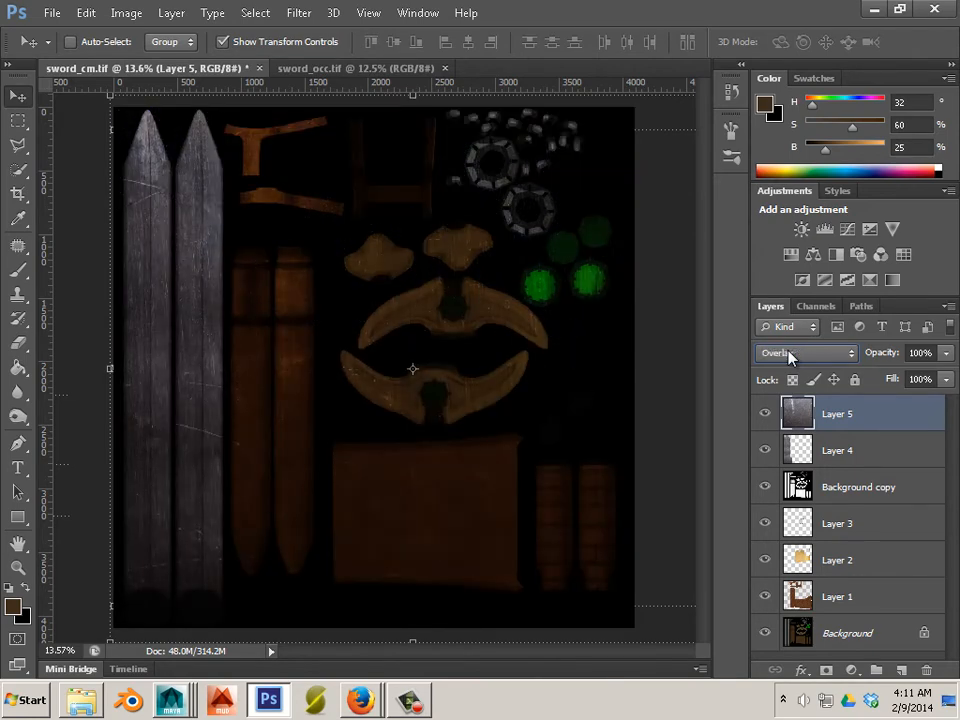
scroll(790, 356, "up", 5)
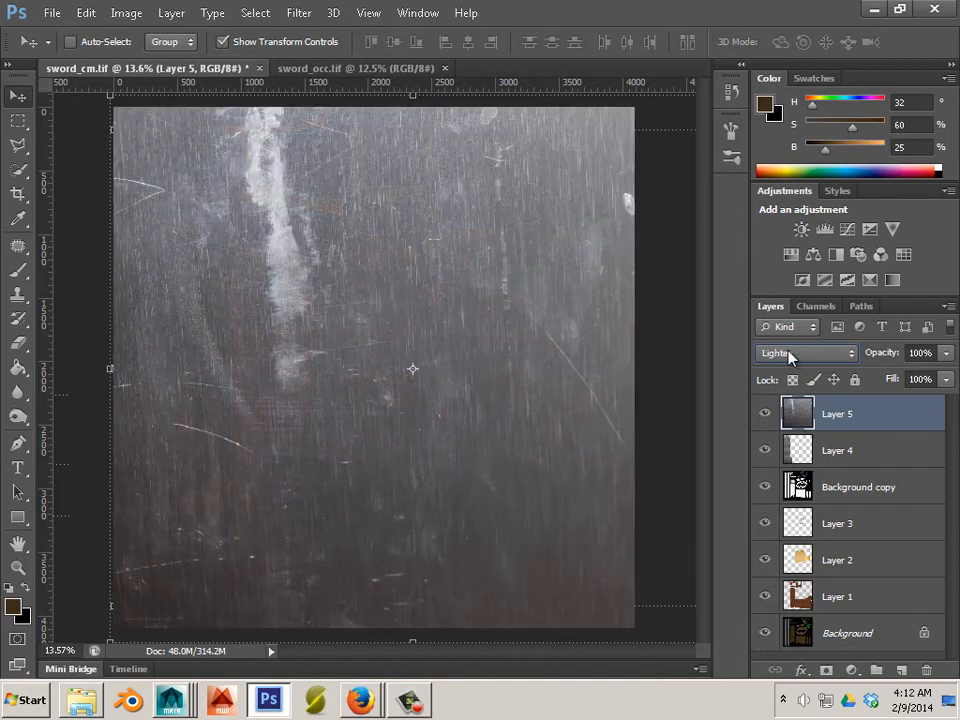
scroll(790, 356, "up", 1)
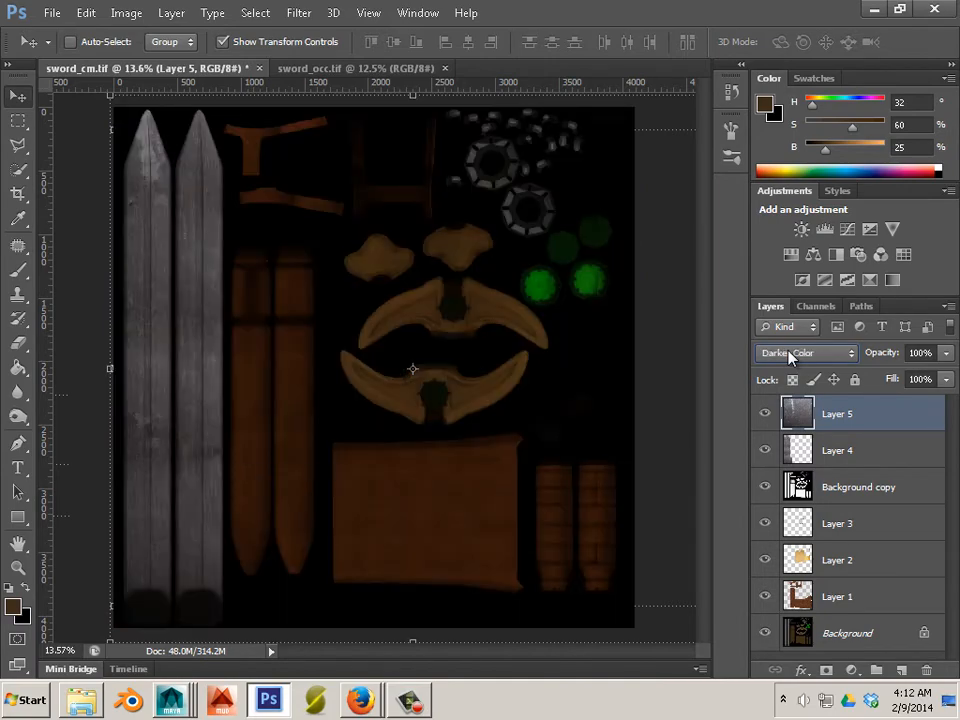
scroll(790, 356, "down", 1)
scroll(790, 356, "up", 2)
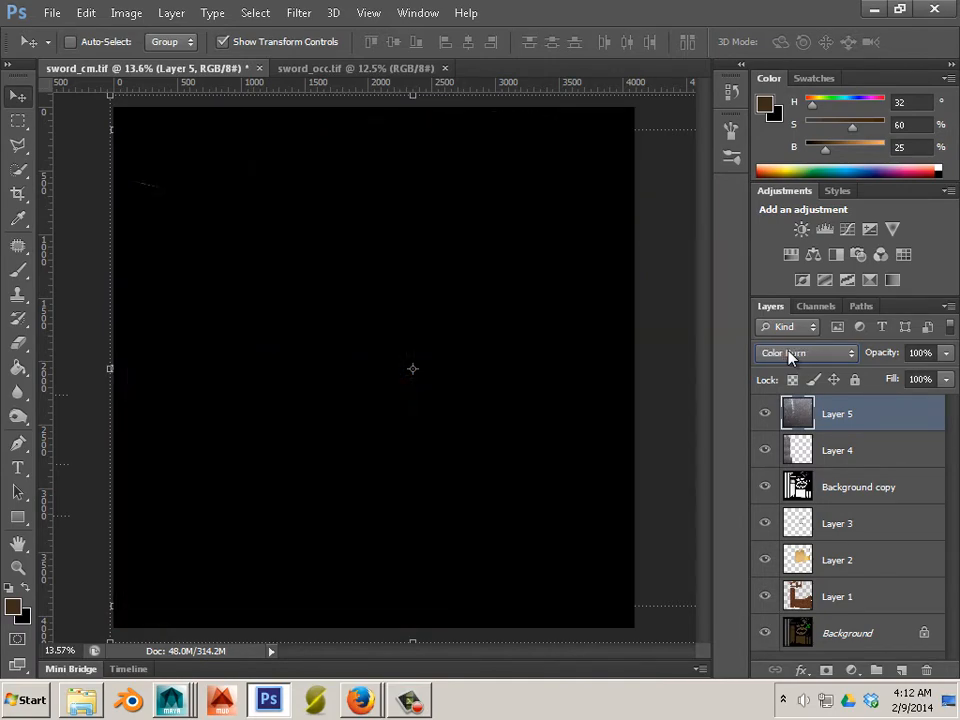
scroll(790, 356, "up", 2)
scroll(790, 356, "up", 1)
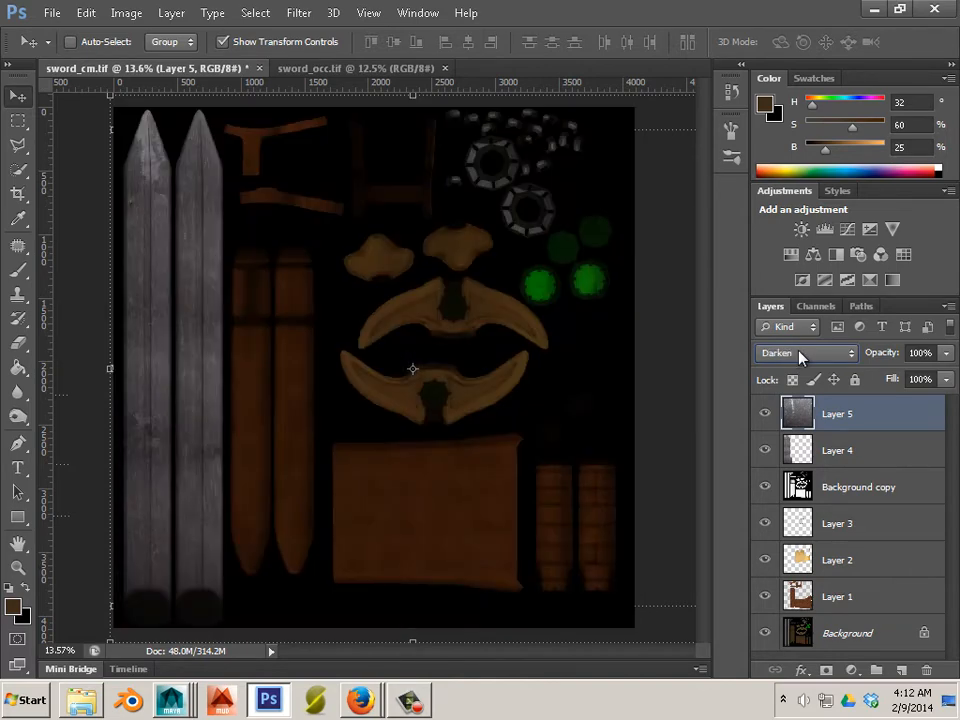
Step: Set Layer 5's blend mode to Soft Light and lower its opacity to 34%
left_click(790, 357)
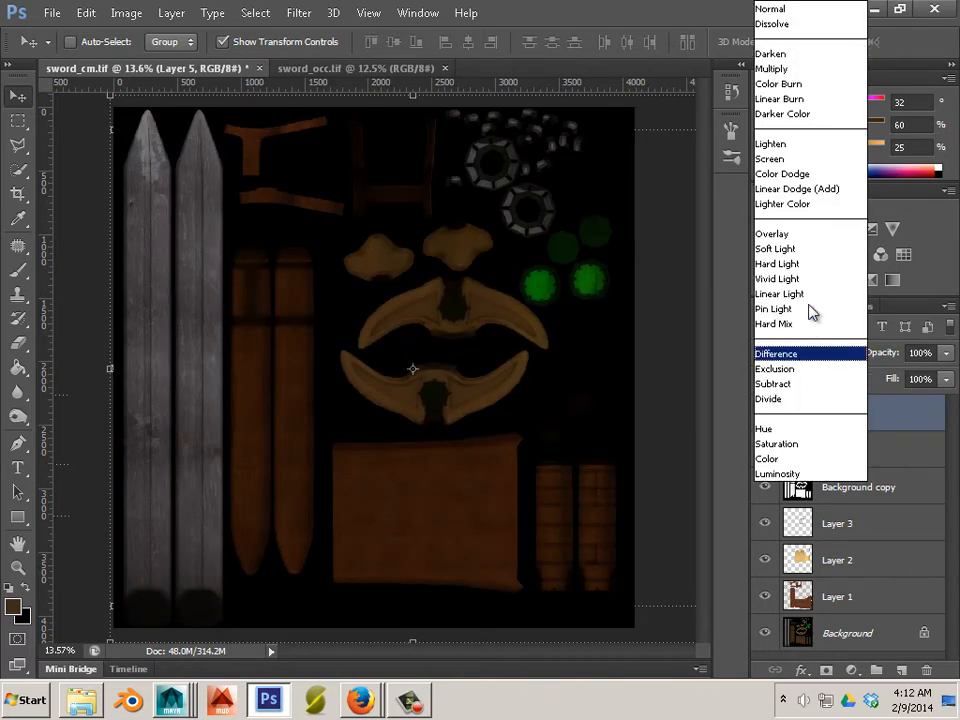
left_click(815, 252)
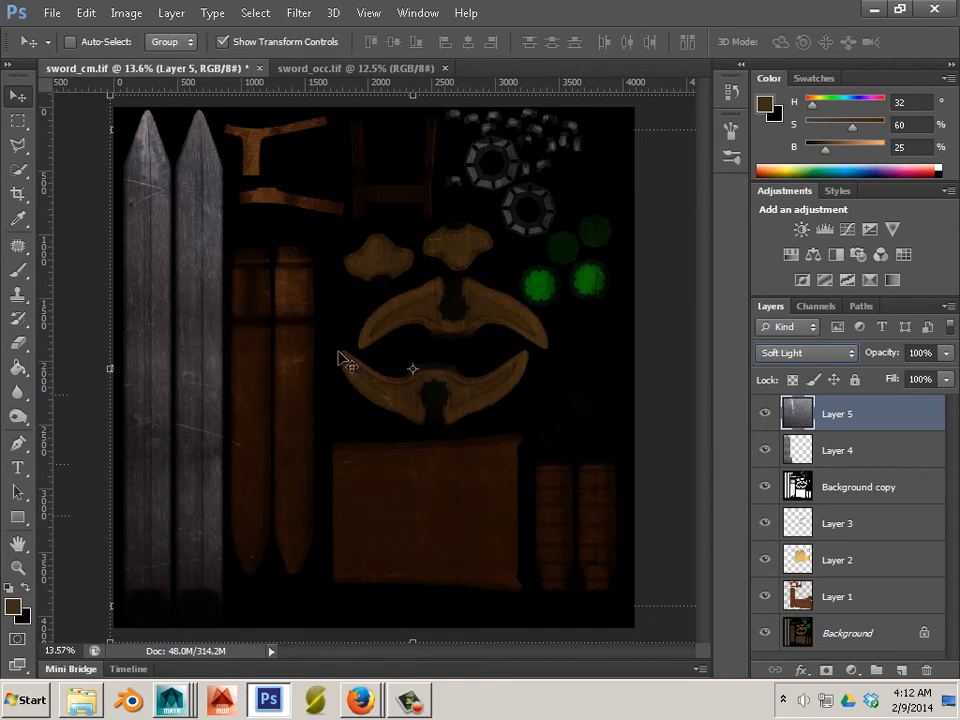
left_click(946, 353)
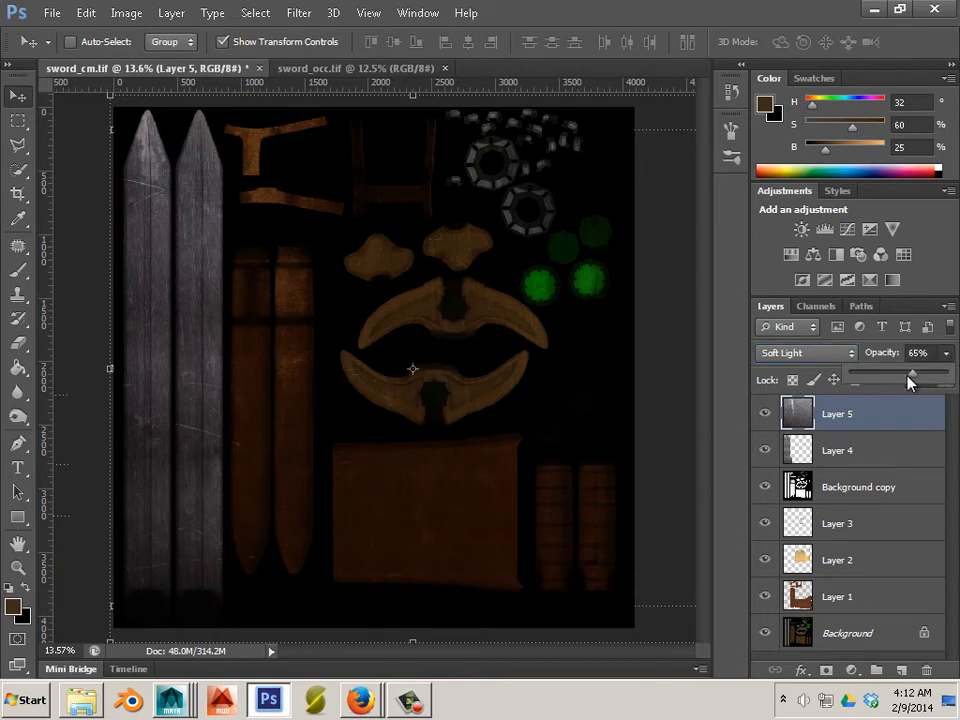
left_click_drag(910, 382, 884, 384)
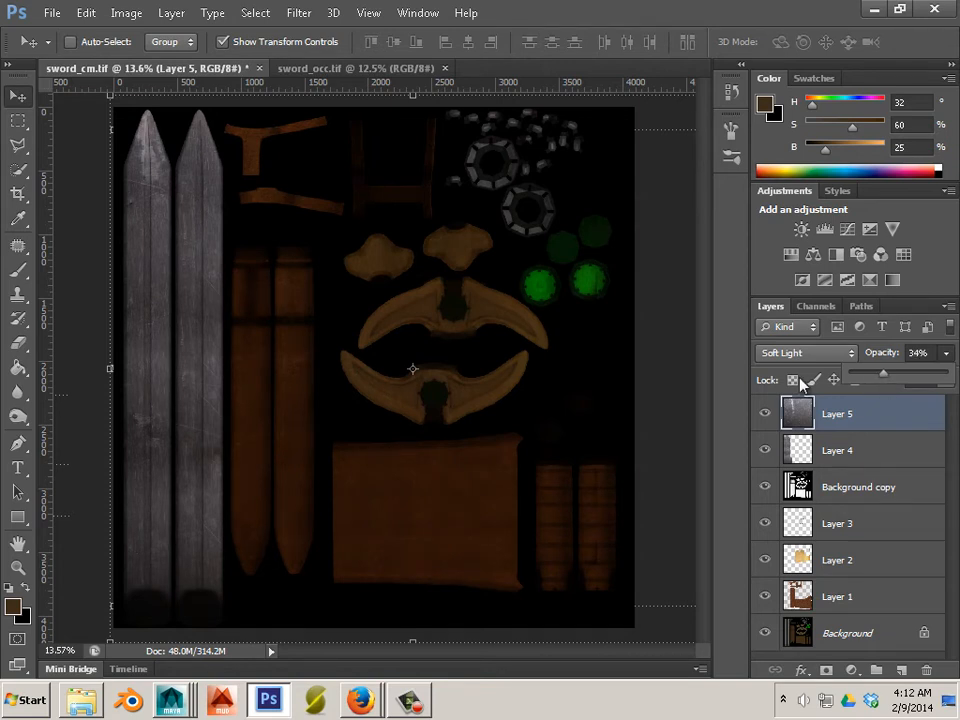
Step: Compare the color map with and without Layer 5 by toggling the layer's visibility repeatedly
left_click(763, 416)
left_click(763, 416)
left_click(763, 416)
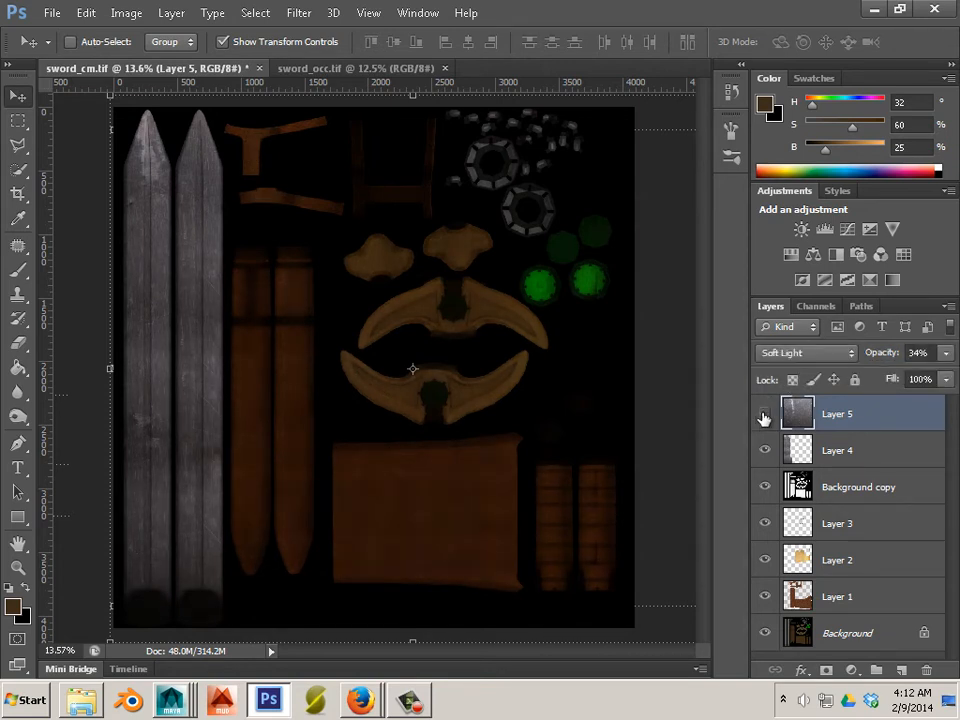
left_click(763, 416)
left_click(764, 416)
left_click(764, 416)
left_click(764, 416)
left_click(764, 416)
left_click(764, 416)
Step: Save sword_cm.tif and switch to the Maya window with the sword baked.mb scene
left_click(47, 14)
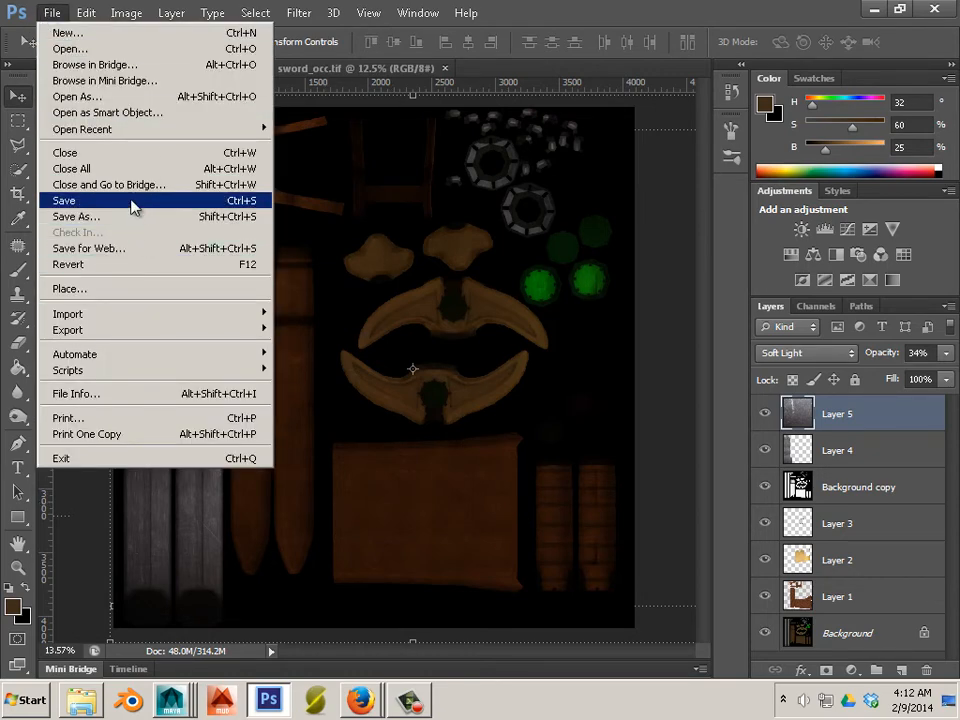
left_click(130, 203)
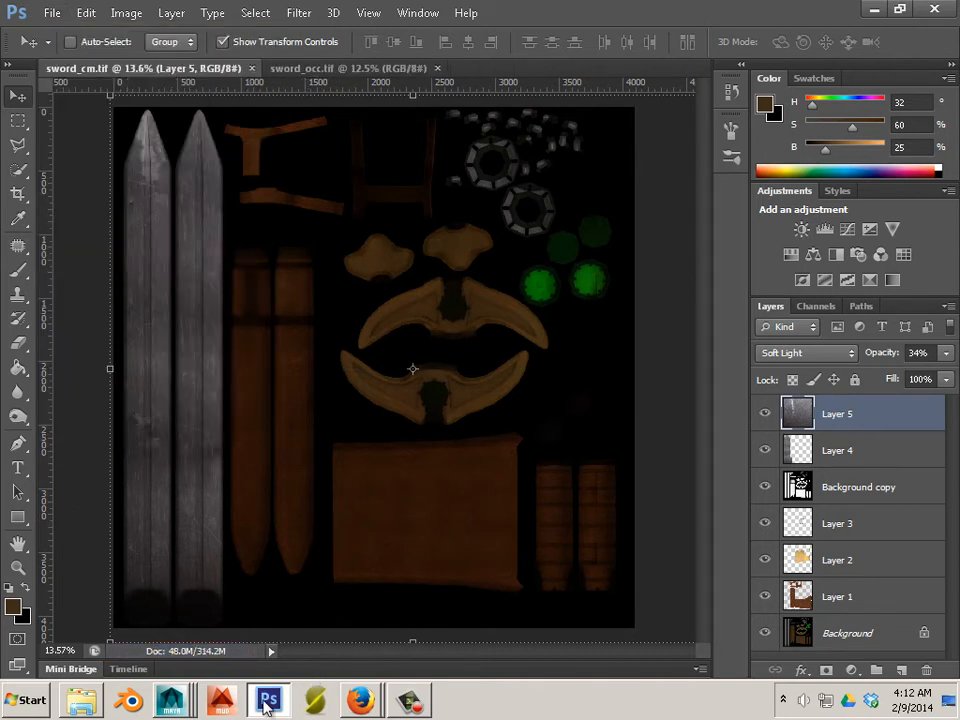
mouse_move(172, 700)
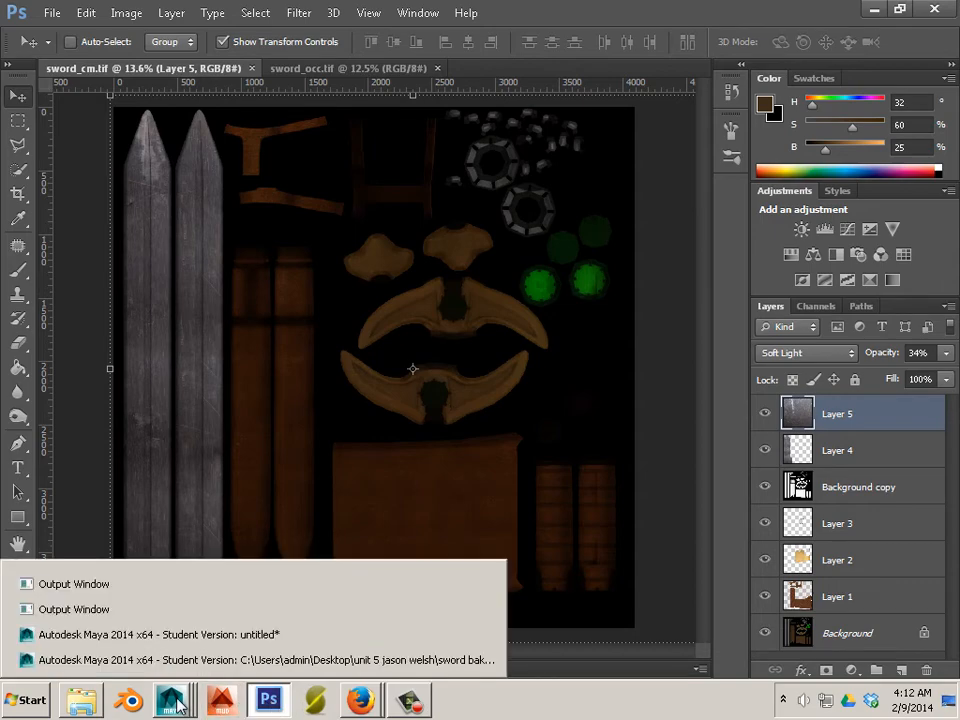
left_click(178, 664)
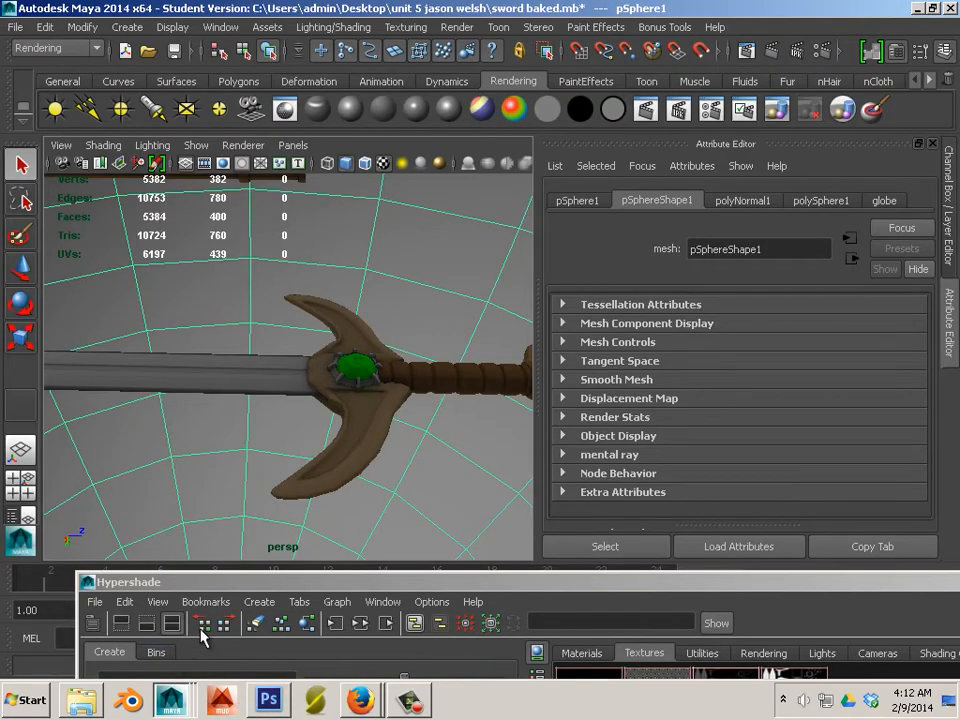
Step: Close the Attribute Editor and frame the whole sword in the perspective view
left_click(352, 424)
mouse_move(379, 428)
left_mouse_down()
mouse_move(317, 461)
mouse_move(362, 422)
left_mouse_up()
left_click(441, 319)
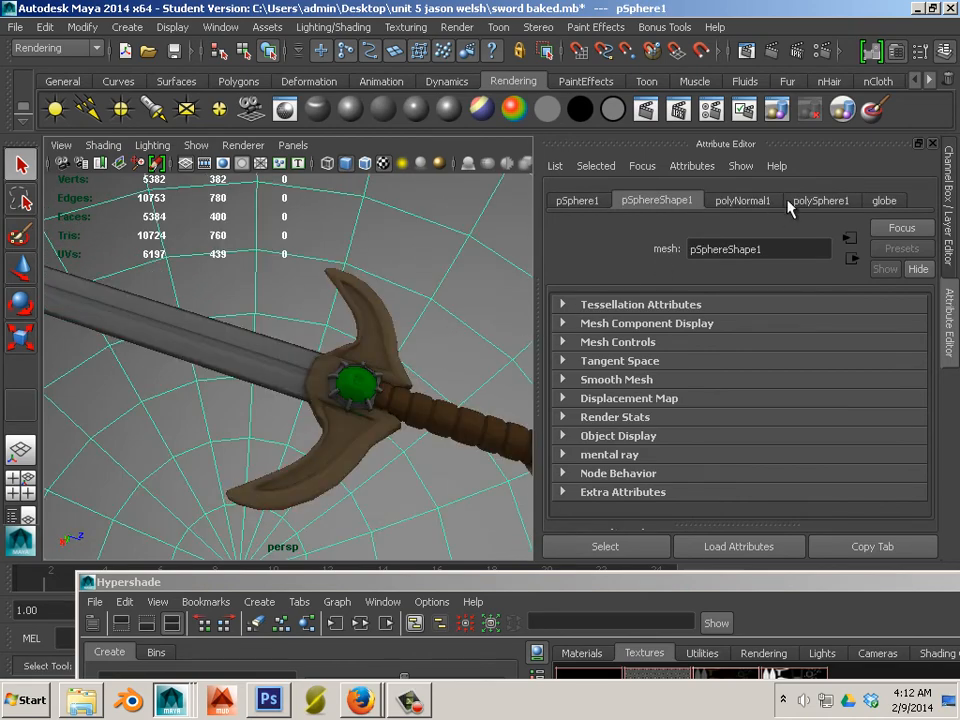
left_click(932, 143)
scroll(602, 388, "down", 5)
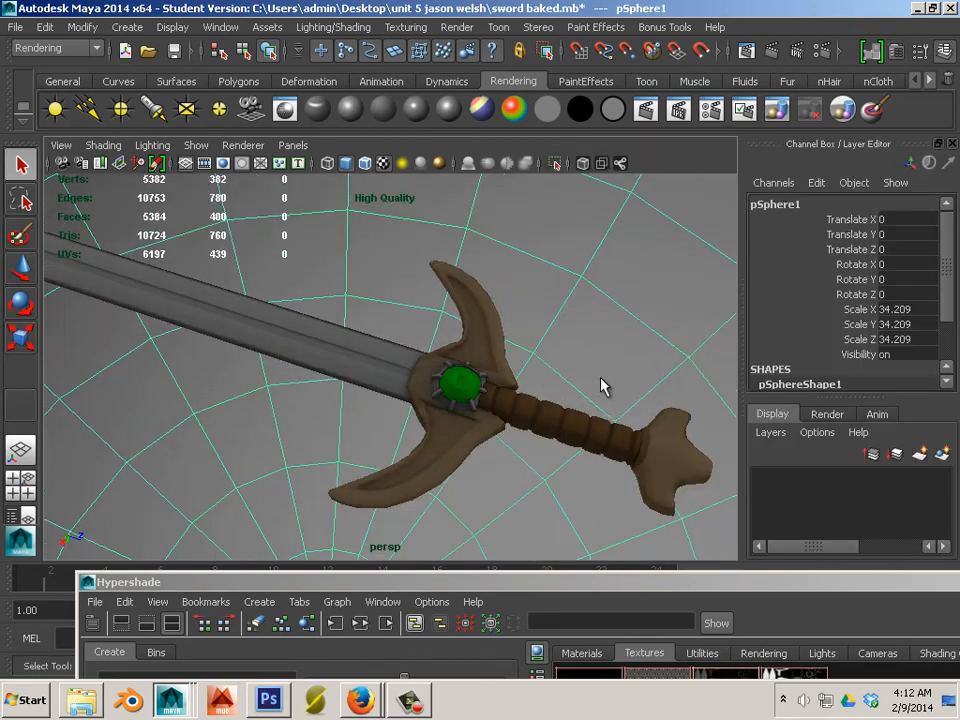
left_click_drag(467, 418, 585, 446)
Step: Capture the viewport area around the sword with the Snipping Tool as a before image
left_click(22, 701)
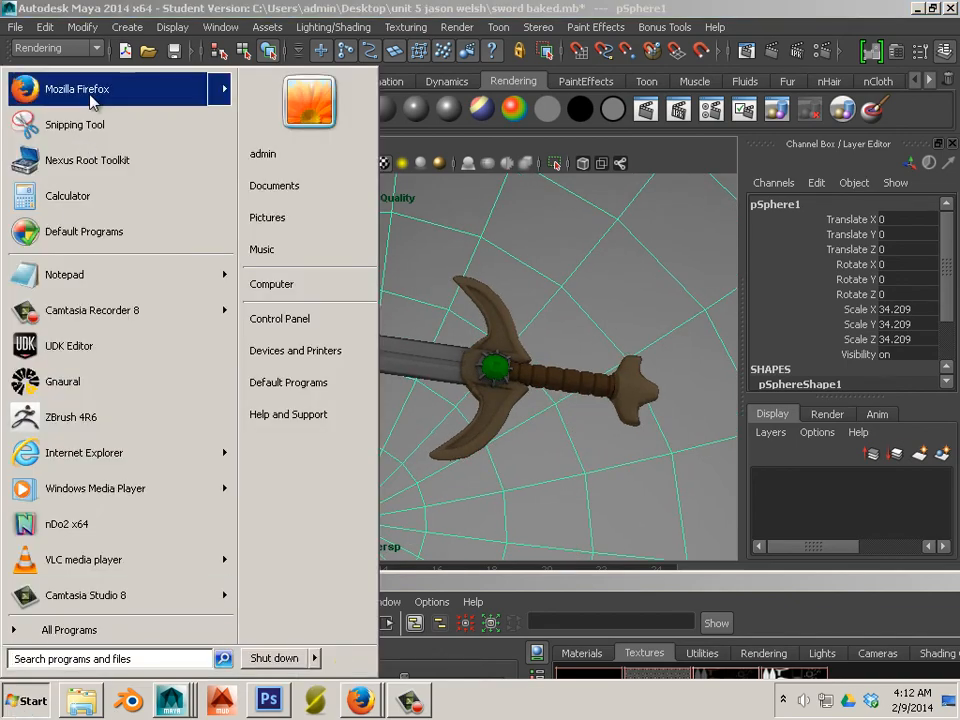
left_click(92, 124)
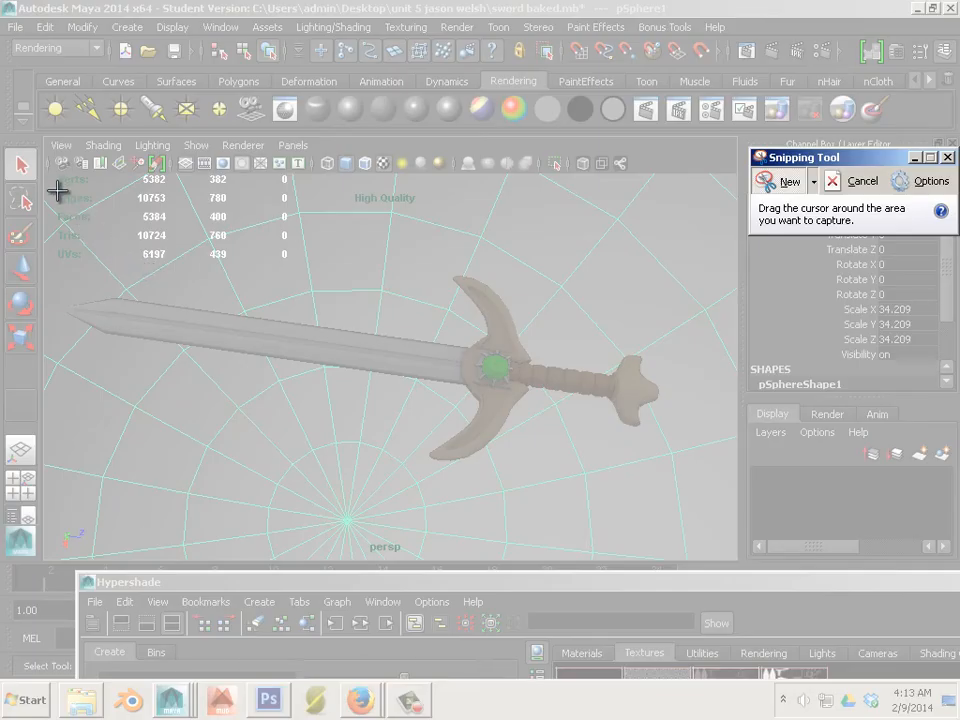
left_click_drag(57, 188, 712, 538)
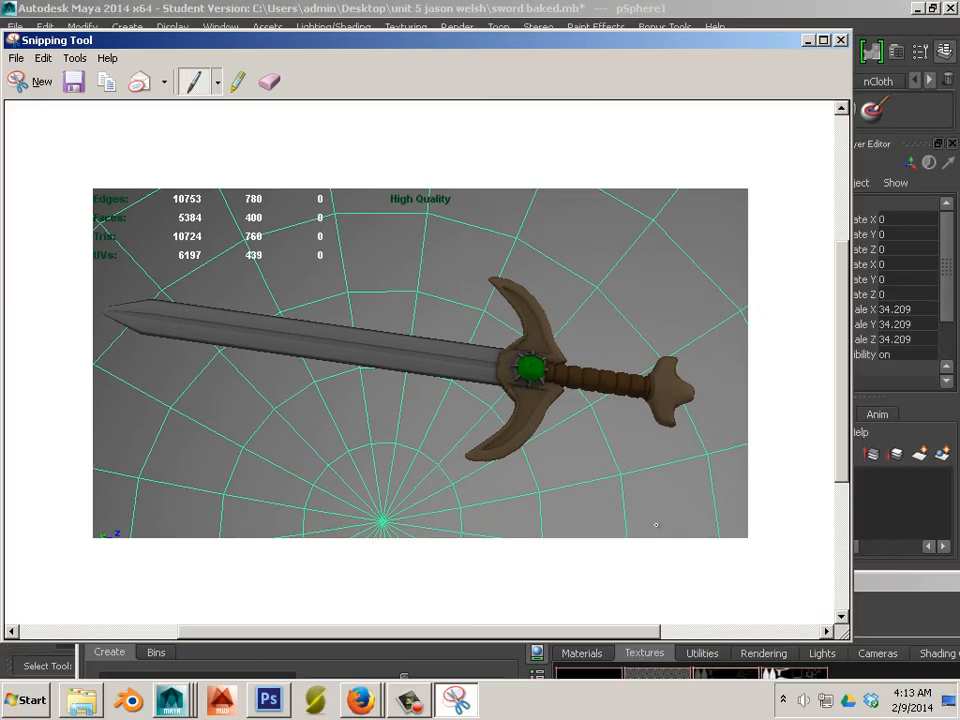
left_click(31, 82)
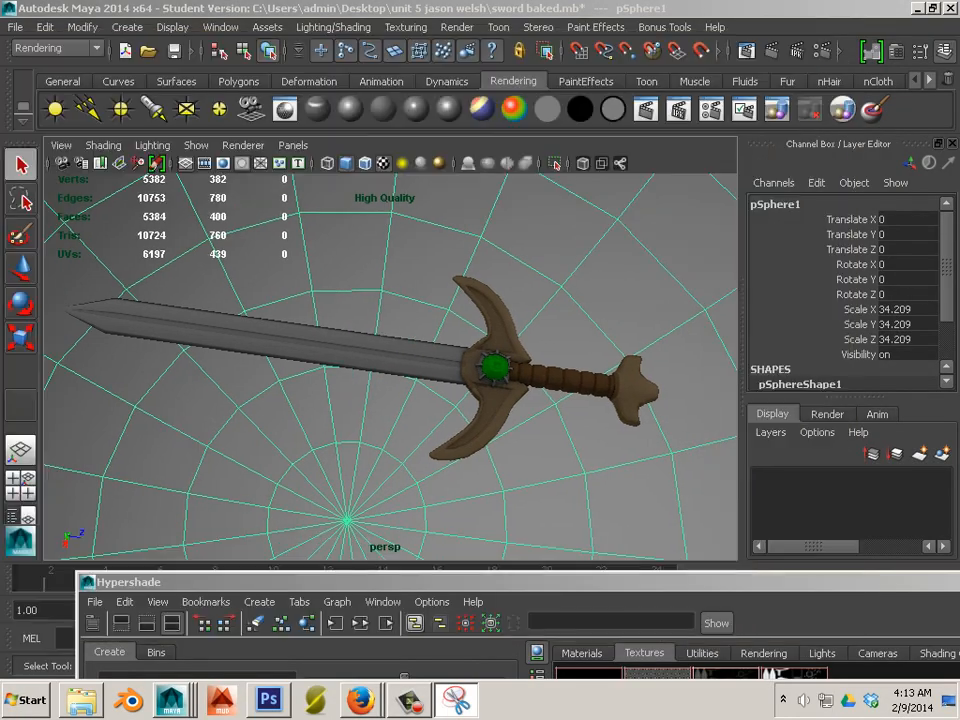
Step: Reload the image file of the sword_cm texture in the Hypershade, and move that window away from the sword view
left_click_drag(513, 590, 489, 90)
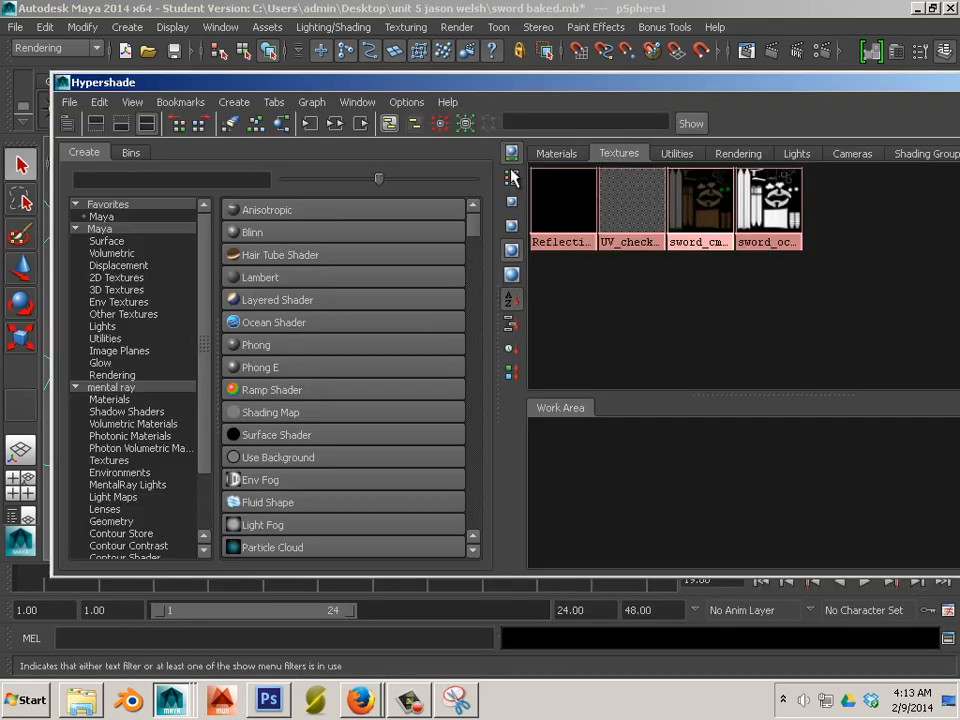
right_click(703, 206)
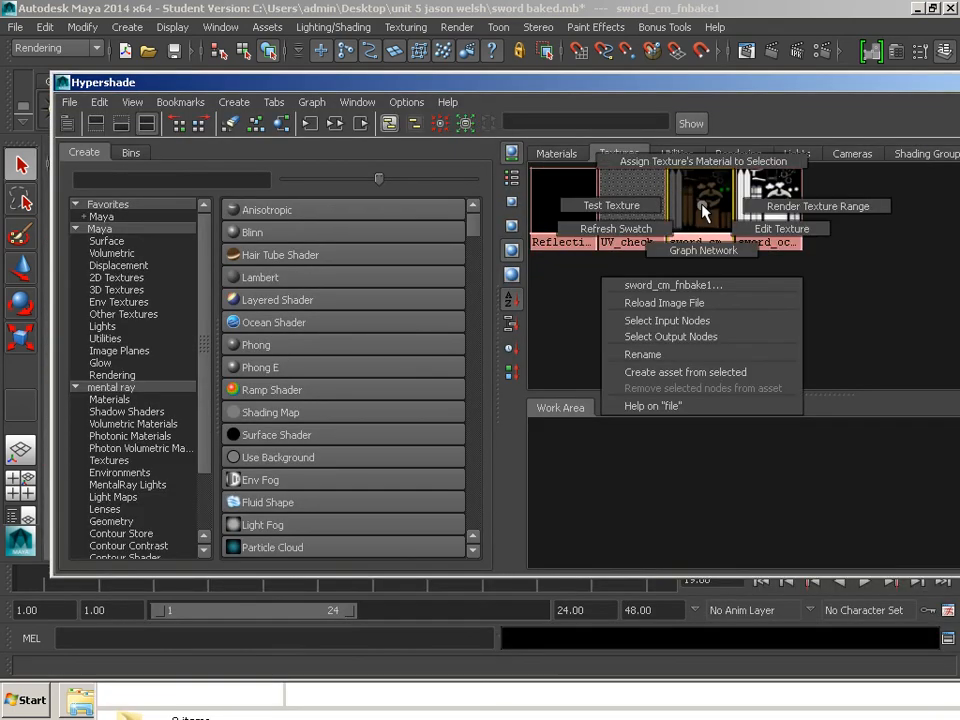
left_click(696, 312)
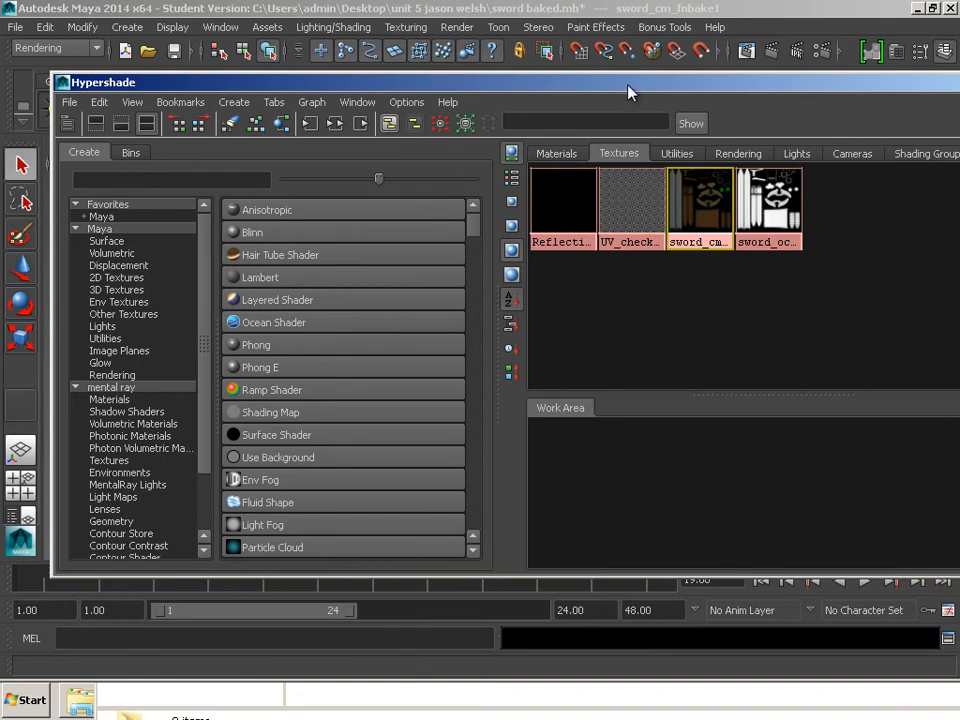
left_click_drag(628, 90, 959, 484)
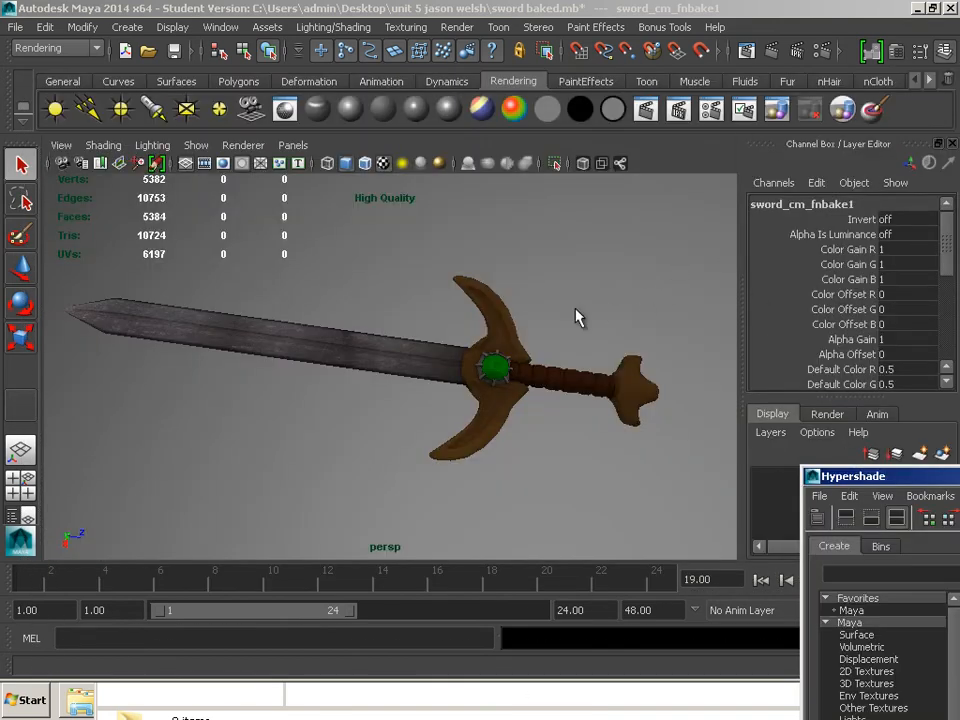
Step: Examine the updated textures on the sword's blade, guard, grip and pommel from several angles
left_click_drag(577, 314, 566, 404)
left_click_drag(557, 385, 527, 408)
left_click_drag(489, 348, 487, 422)
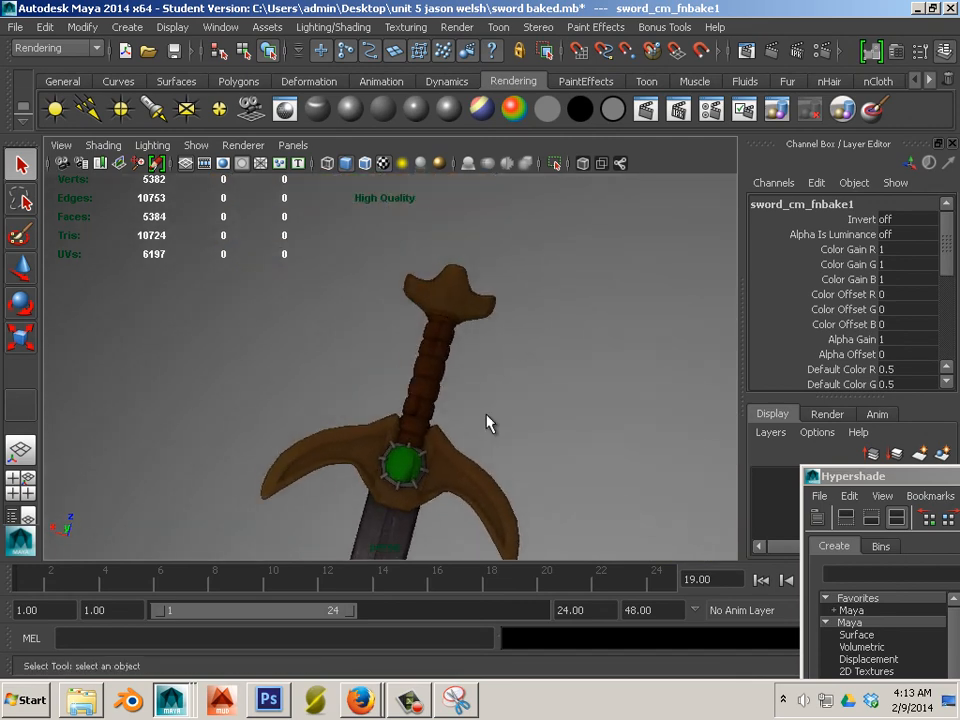
left_click_drag(536, 467, 505, 320)
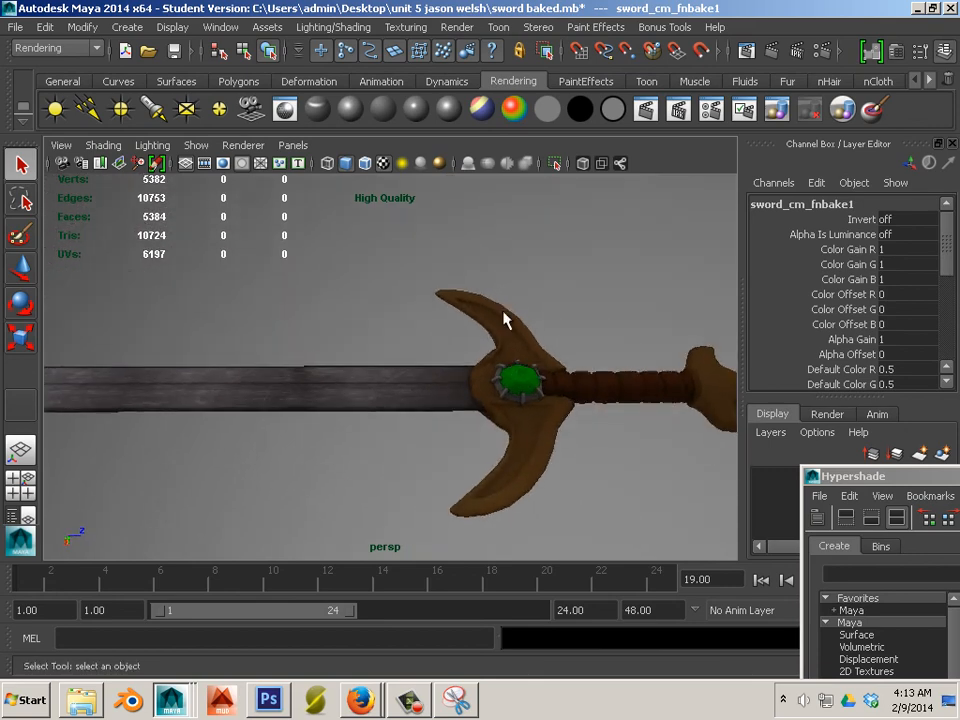
left_click(245, 174)
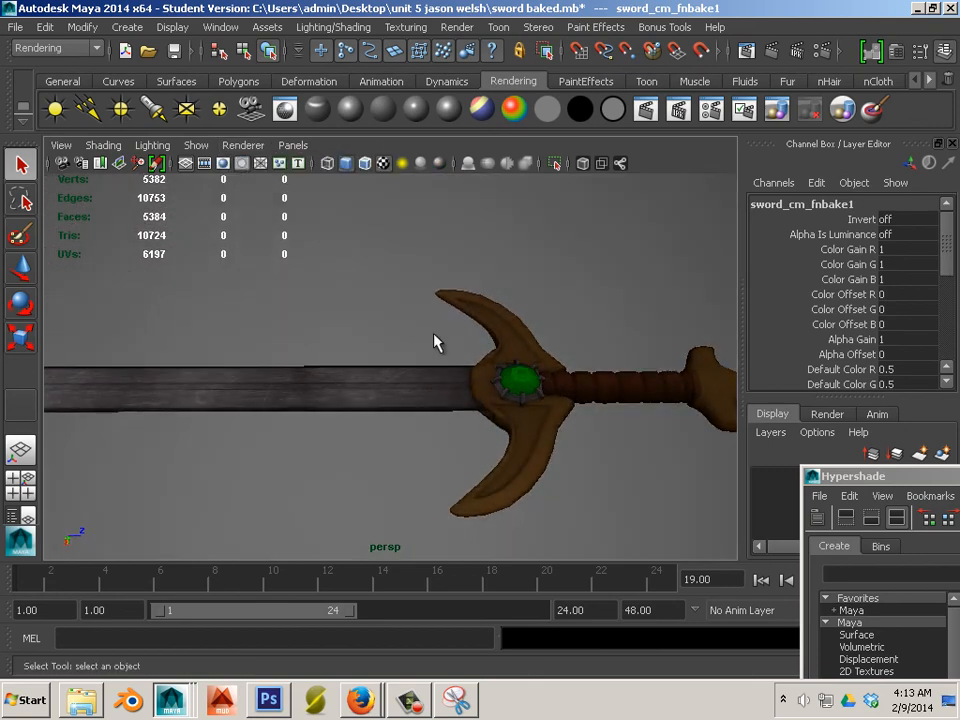
Step: Inspect the green gem and its metal prongs up close, along with the surrounding guard and grip
mouse_move(580, 474)
left_mouse_down()
mouse_move(435, 407)
mouse_move(615, 471)
mouse_move(461, 425)
mouse_move(435, 431)
mouse_move(441, 381)
mouse_move(456, 495)
mouse_move(400, 411)
mouse_move(373, 401)
mouse_move(551, 480)
mouse_move(369, 423)
mouse_move(574, 467)
mouse_move(531, 468)
mouse_move(602, 484)
mouse_move(592, 468)
left_mouse_up()
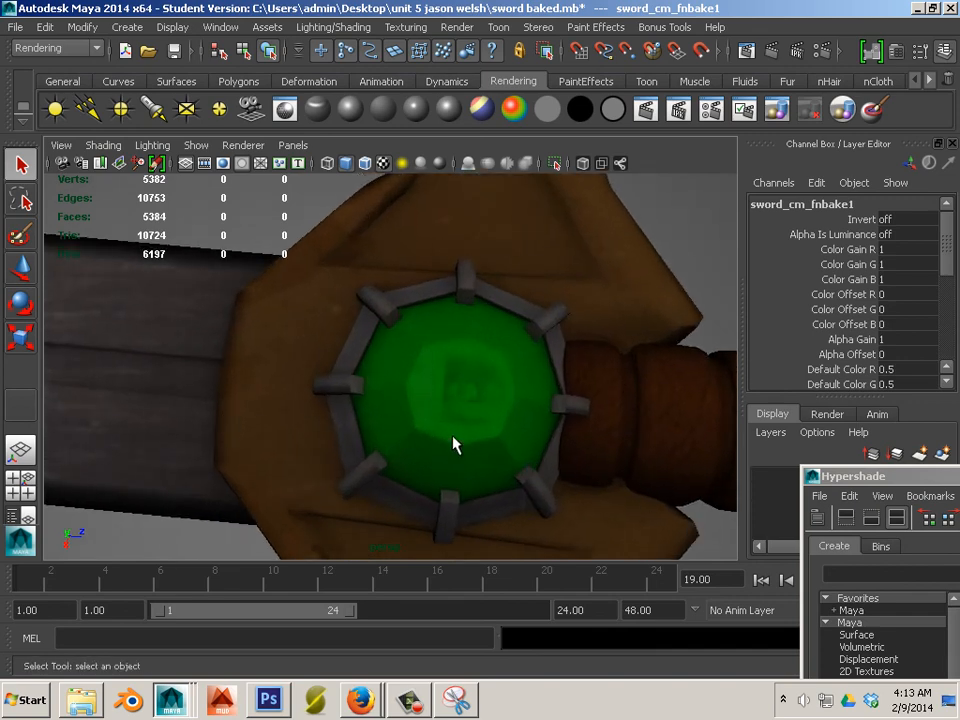
left_click_drag(452, 436, 478, 426)
left_click_drag(215, 398, 645, 486)
mouse_move(250, 394)
left_mouse_down()
mouse_move(287, 401)
mouse_move(208, 354)
left_mouse_up()
left_click_drag(411, 418, 132, 370)
left_click_drag(345, 394, 130, 371)
left_click_drag(399, 409, 250, 375)
mouse_move(270, 378)
left_mouse_down()
mouse_move(289, 223)
mouse_move(306, 221)
mouse_move(221, 274)
mouse_move(270, 313)
mouse_move(257, 424)
mouse_move(86, 304)
mouse_move(296, 360)
mouse_move(288, 373)
mouse_move(316, 368)
left_mouse_up()
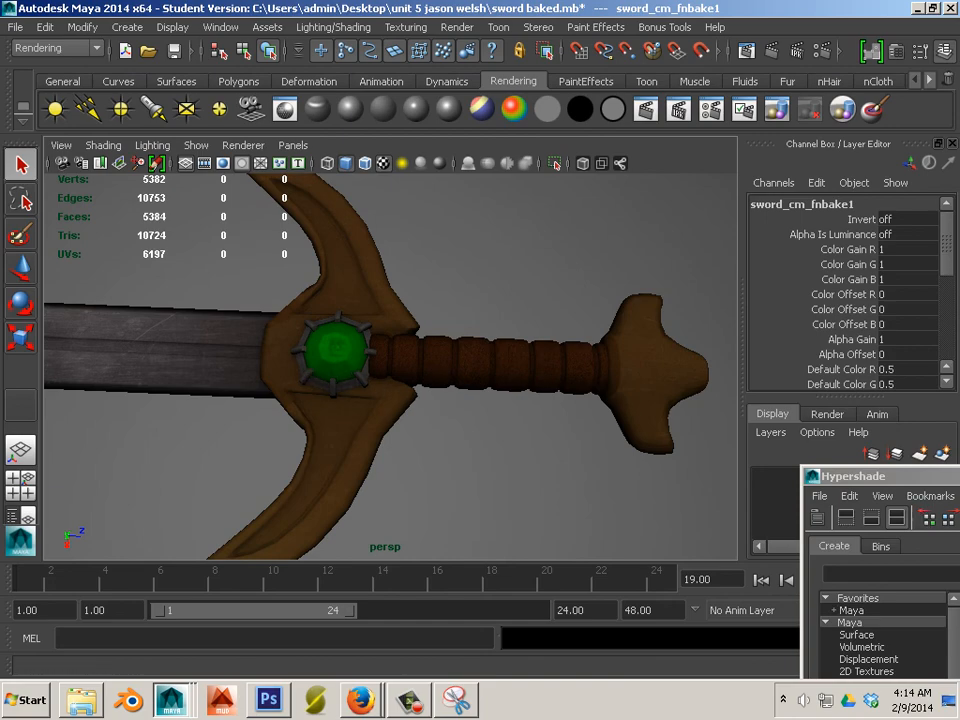